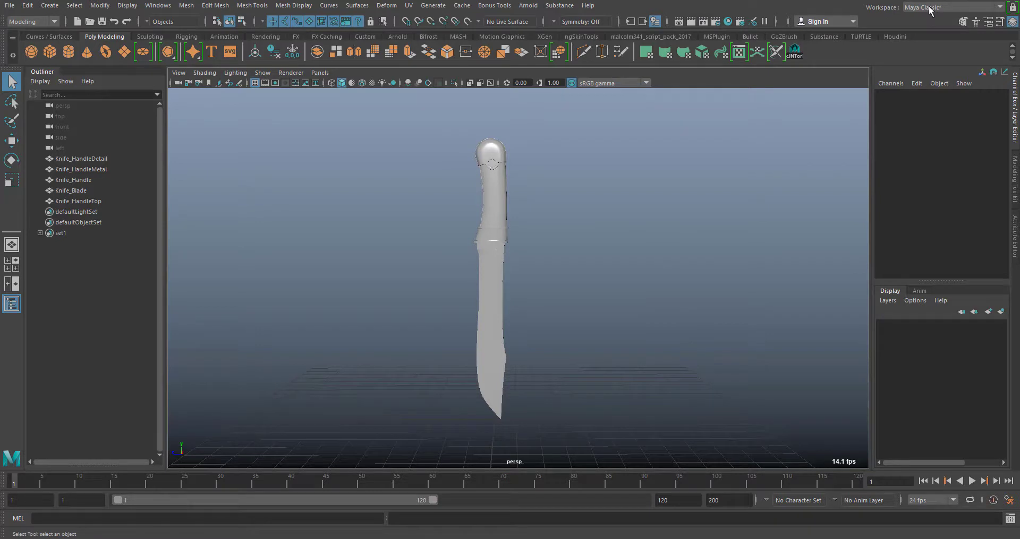
Switch the workspace from Maya Classic to UV Editing.
{"action": "left_click", "coordinate": [929, 11]}
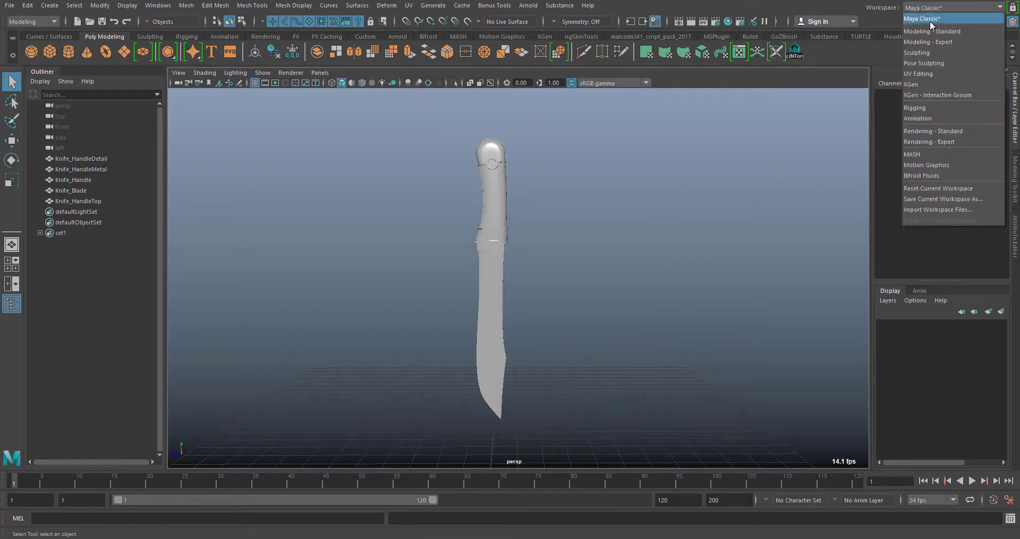
{"action": "left_click", "coordinate": [632, 183]}
{"action": "left_click_drag", "start_coordinate": [661, 208], "coordinate": [675, 185], "text": "alt"}
{"action": "left_click", "coordinate": [925, 9]}
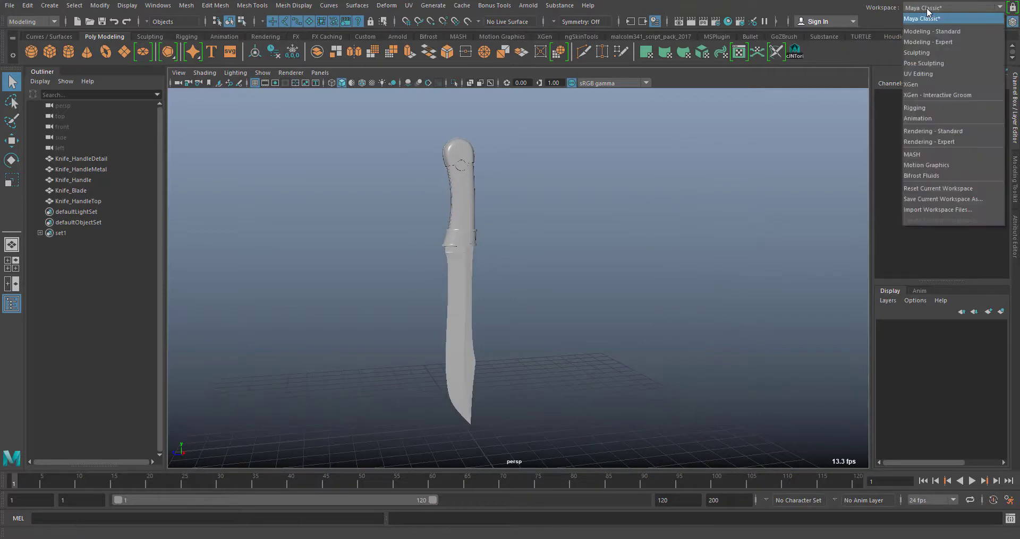
{"action": "left_click", "coordinate": [946, 74]}
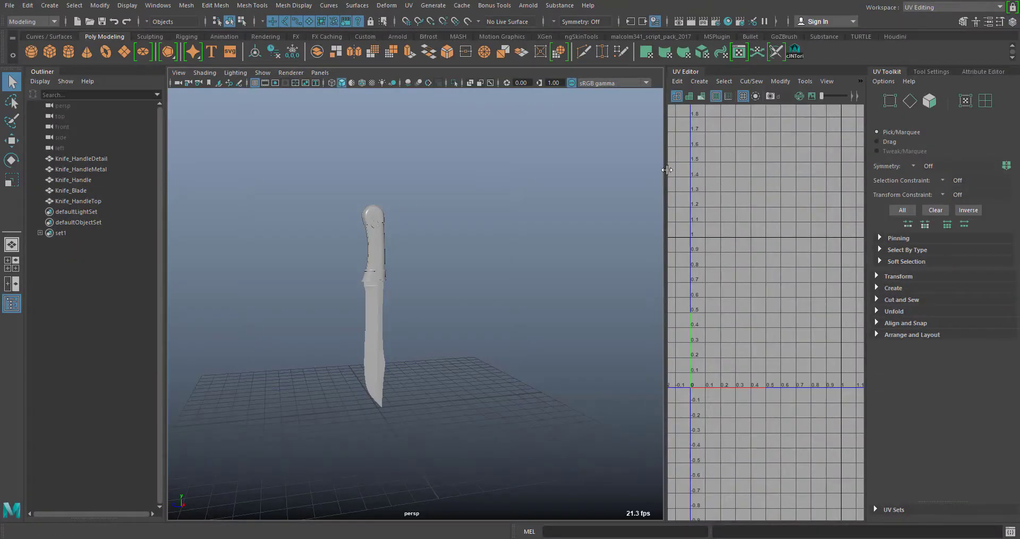
Detach the UV Editor from the docked layout and place it as a floating window beside the knife model.
{"action": "left_click_drag", "start_coordinate": [667, 170], "coordinate": [602, 183]}
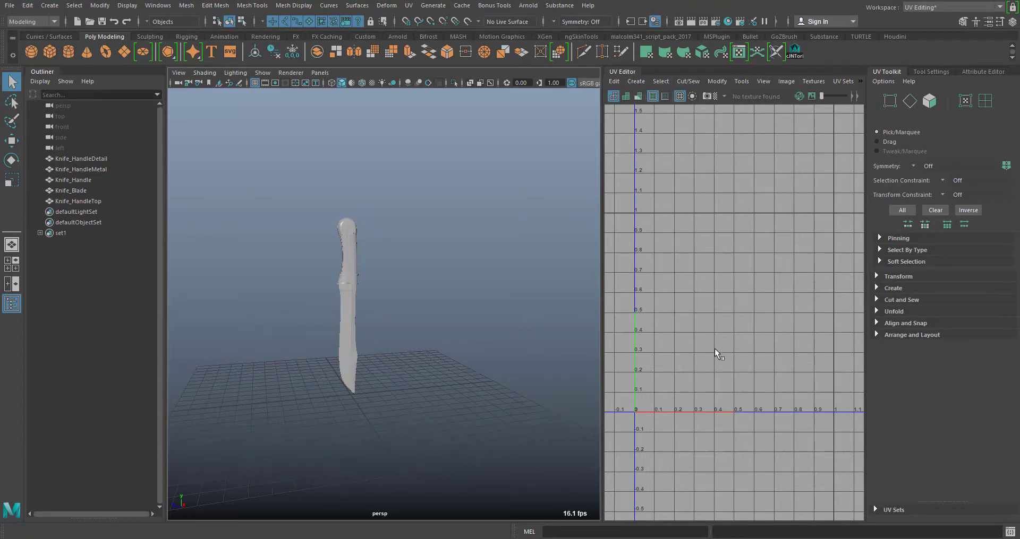
{"action": "key", "text": "f"}
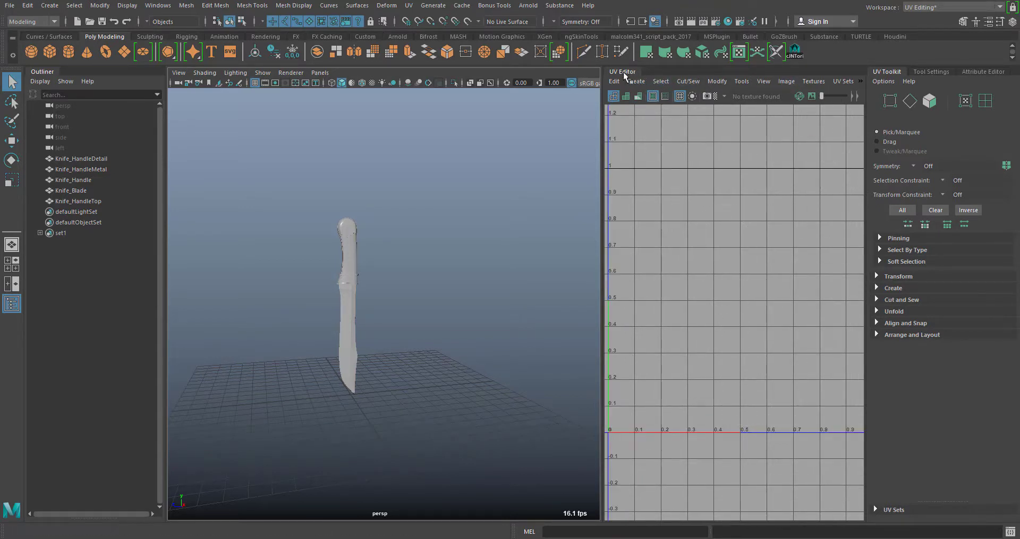
{"action": "left_click_drag", "start_coordinate": [623, 71], "coordinate": [307, 187]}
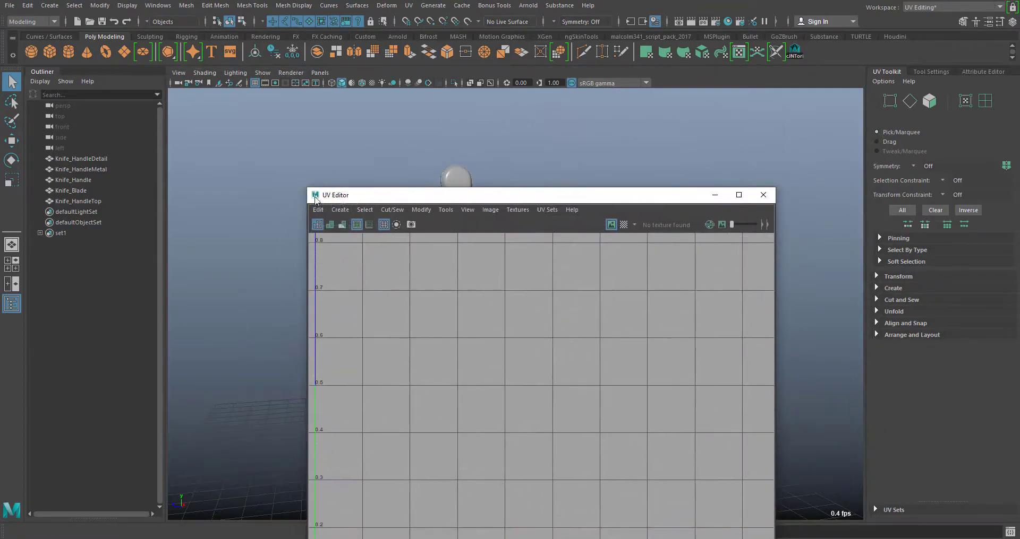
{"action": "left_click_drag", "start_coordinate": [372, 197], "coordinate": [560, 97]}
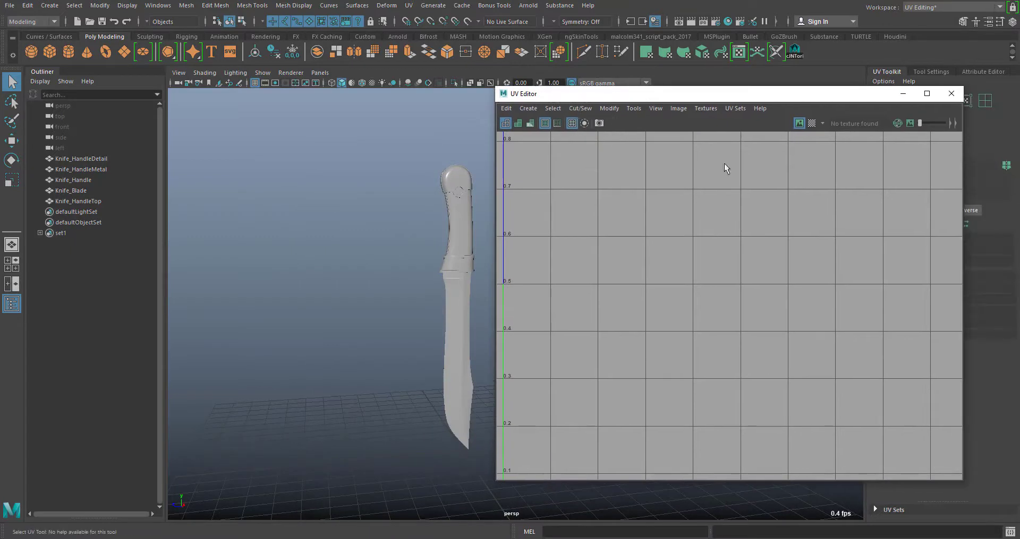
{"action": "scroll", "coordinate": [690, 330], "scroll_direction": "down", "scroll_amount": 2}
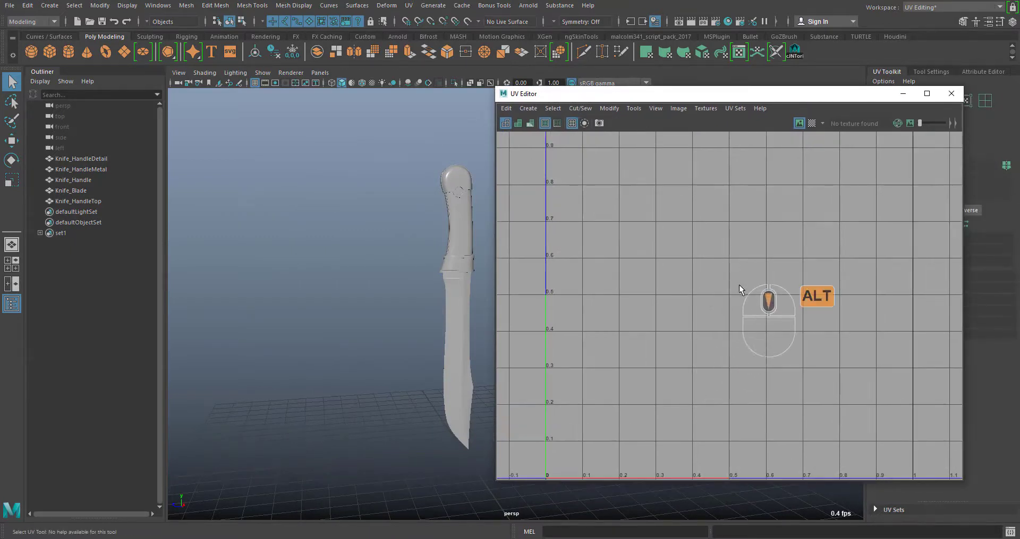
{"action": "middle_click_drag", "start_coordinate": [738, 285], "coordinate": [716, 264], "text": "alt"}
{"action": "left_click_drag", "start_coordinate": [663, 97], "coordinate": [719, 44]}
Select the Knife_Handle mesh and examine its existing UV shells against the model.
{"action": "left_click_drag", "start_coordinate": [473, 276], "coordinate": [423, 280], "text": "alt"}
{"action": "right_click_drag", "start_coordinate": [404, 281], "coordinate": [442, 277], "text": "alt"}
{"action": "mouse_move", "coordinate": [401, 257]}
{"action": "middle_mouse_down", "text": "alt"}
{"action": "mouse_move", "coordinate": [416, 270]}
{"action": "mouse_move", "coordinate": [393, 253]}
{"action": "middle_mouse_up", "text": "alt"}
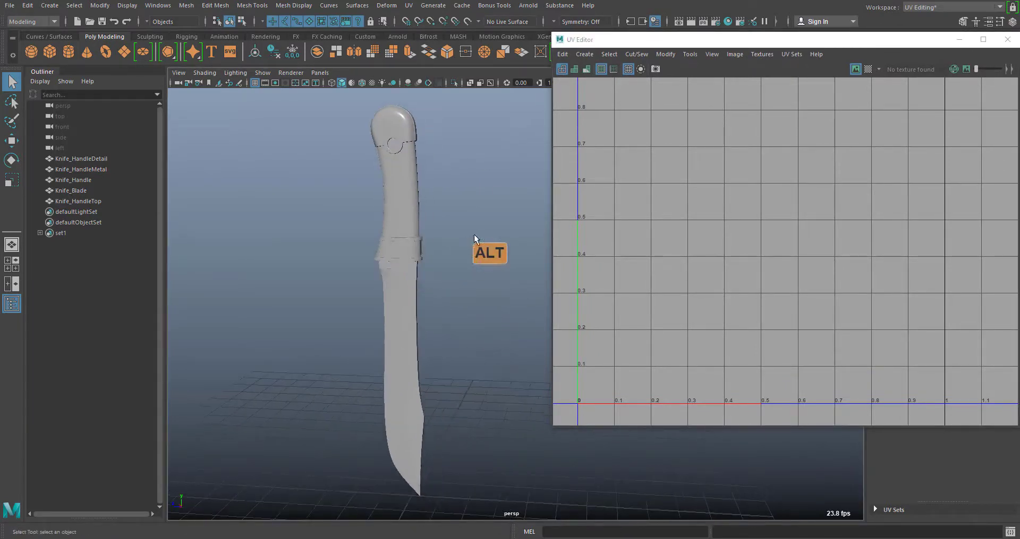
{"action": "left_click", "coordinate": [407, 183]}
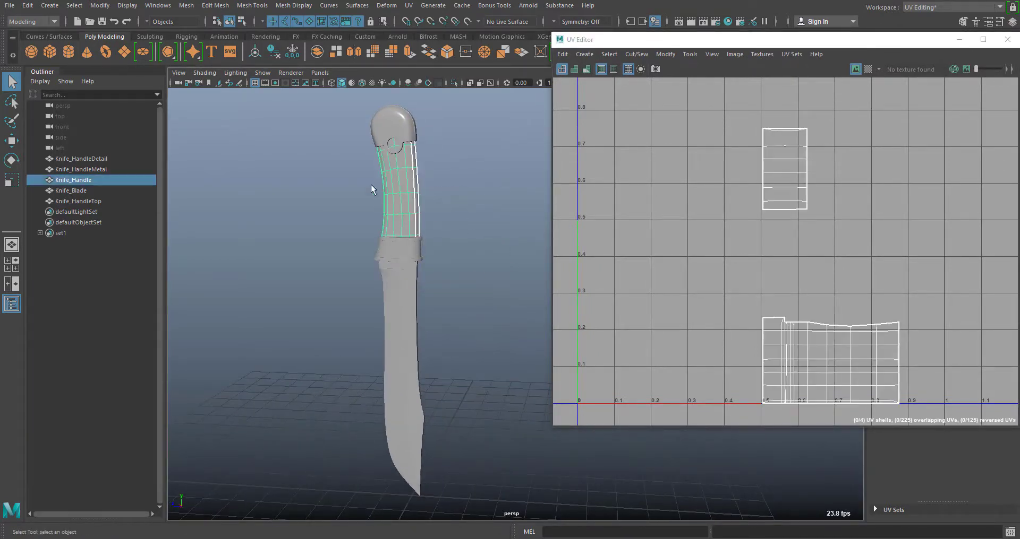
{"action": "middle_click_drag", "start_coordinate": [415, 165], "coordinate": [431, 215], "text": "alt"}
{"action": "right_click_drag", "start_coordinate": [369, 173], "coordinate": [408, 305], "text": "alt"}
{"action": "middle_click_drag", "start_coordinate": [372, 166], "coordinate": [393, 218], "text": "alt"}
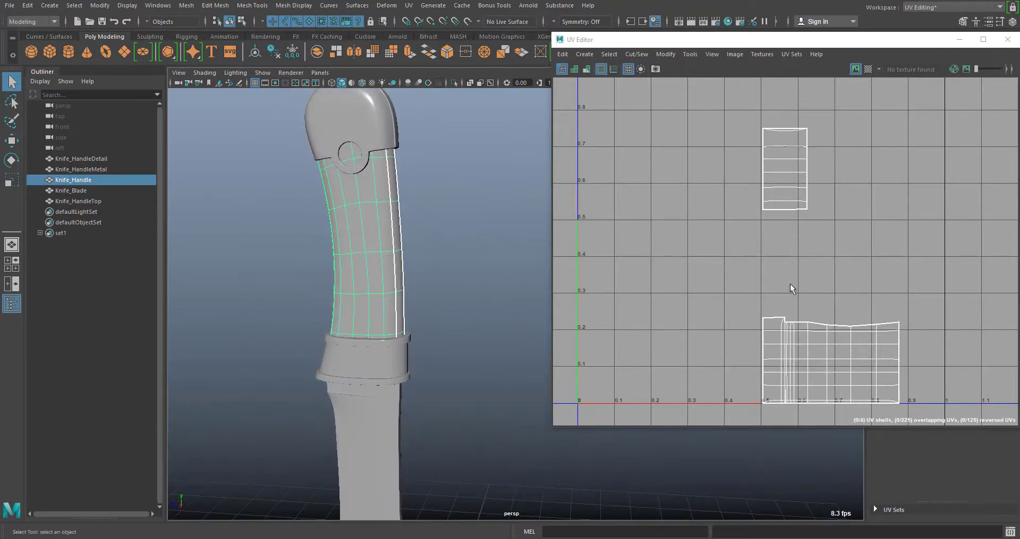
{"action": "right_click_drag", "start_coordinate": [791, 286], "coordinate": [641, 205], "text": "alt"}
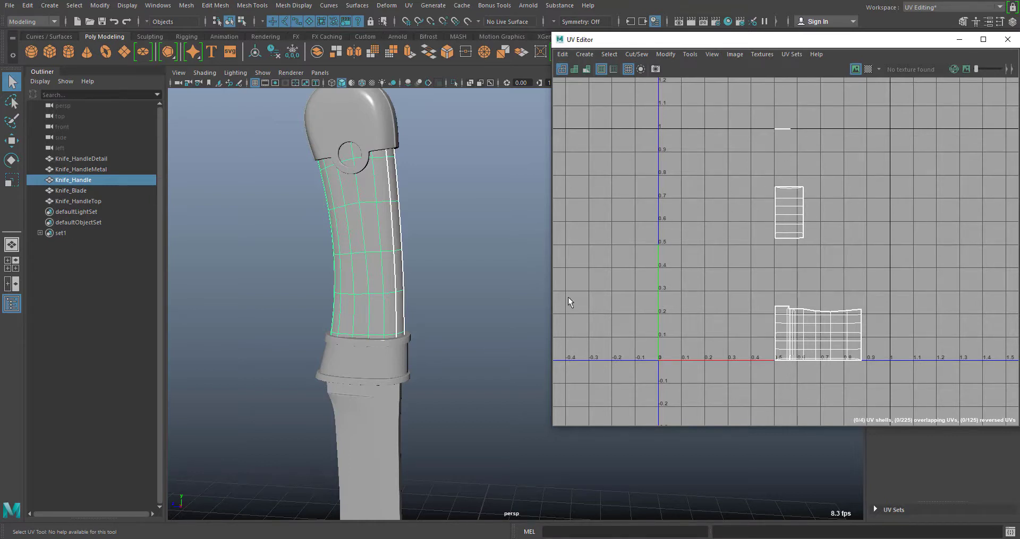
{"action": "middle_click_drag", "start_coordinate": [661, 286], "coordinate": [681, 291], "text": "alt"}
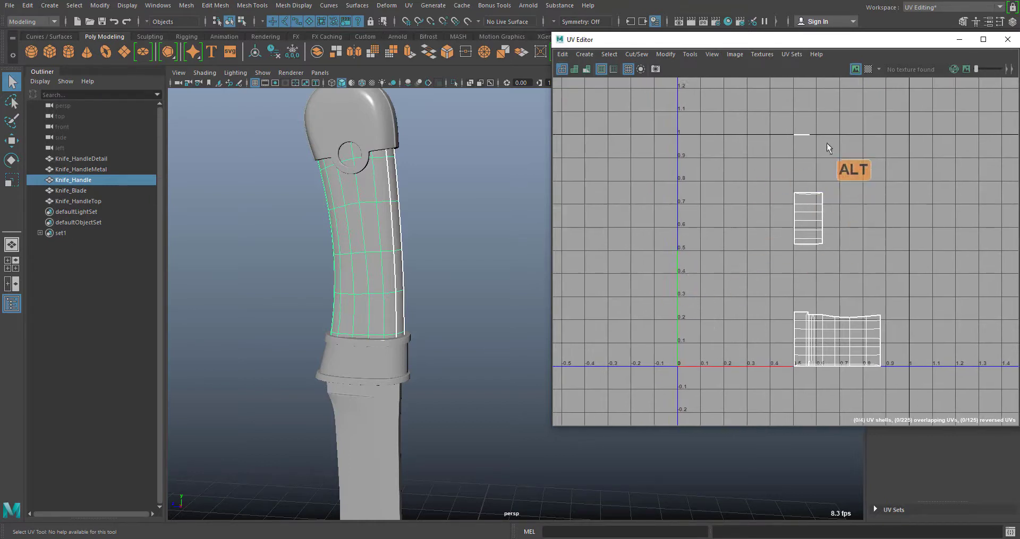
{"action": "left_click_drag", "start_coordinate": [510, 245], "coordinate": [439, 292], "text": "alt"}
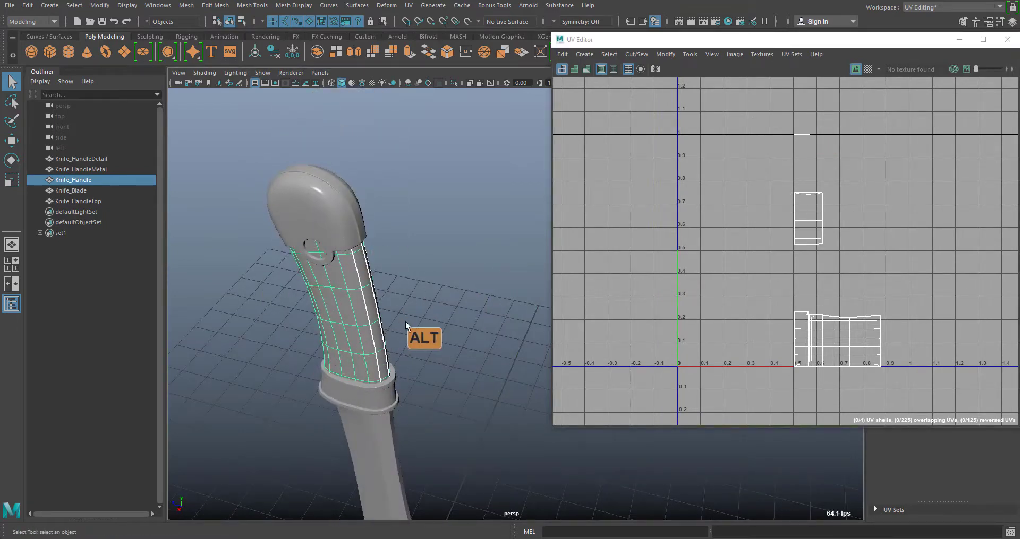
{"action": "left_click_drag", "start_coordinate": [406, 321], "coordinate": [393, 267], "text": "alt"}
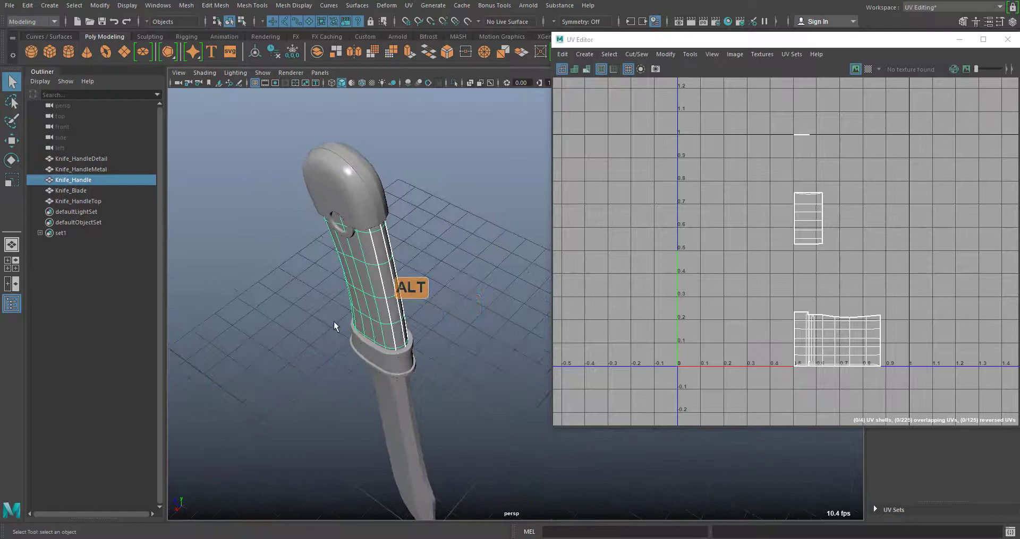
Select Knife_HandleTop and then Knife_Blade to inspect each part's current UV layout.
{"action": "left_click", "coordinate": [346, 199]}
{"action": "scroll", "coordinate": [403, 244], "scroll_direction": "down", "scroll_amount": 2}
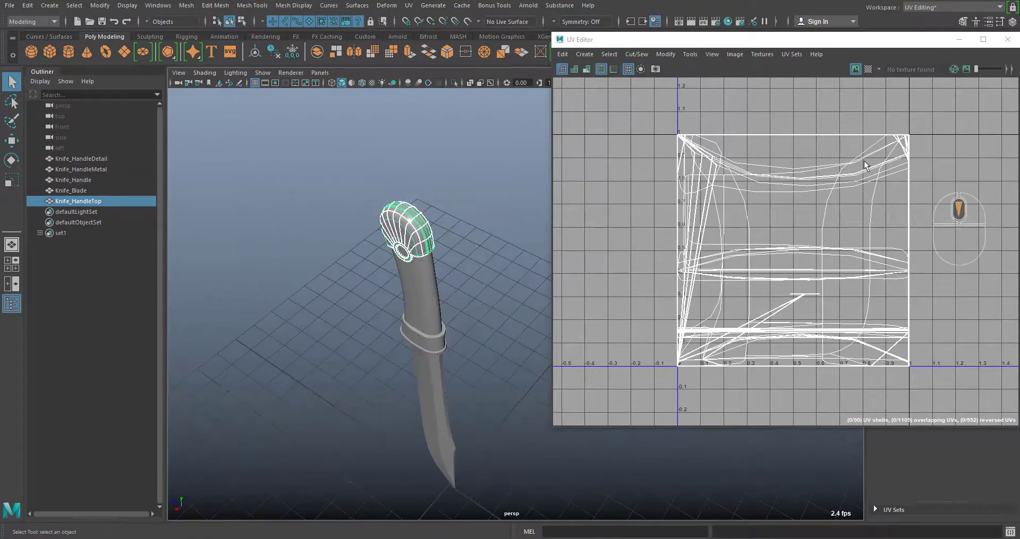
{"action": "middle_click_drag", "start_coordinate": [472, 360], "coordinate": [455, 284], "text": "alt"}
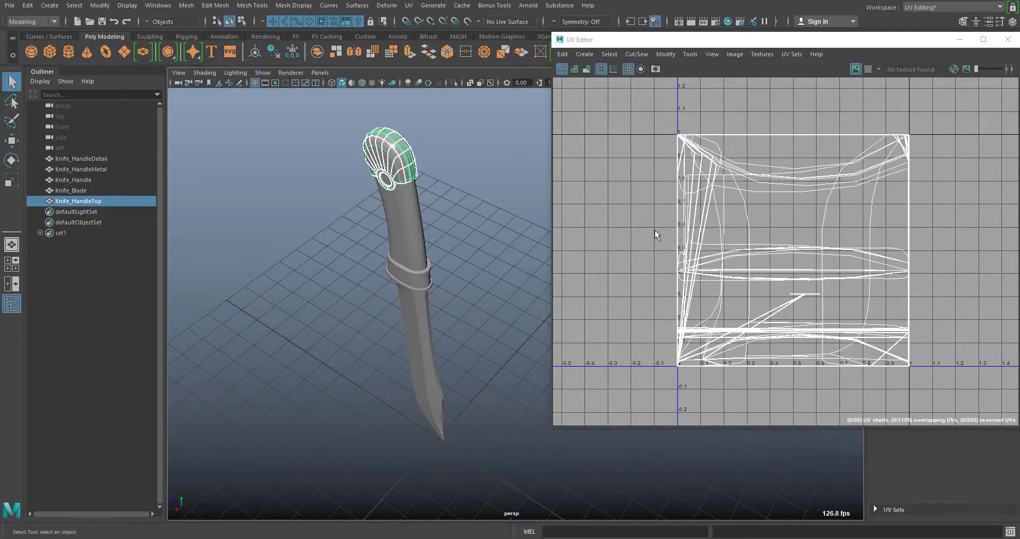
{"action": "left_click", "coordinate": [431, 350]}
{"action": "left_click_drag", "start_coordinate": [431, 345], "coordinate": [429, 261], "text": "alt"}
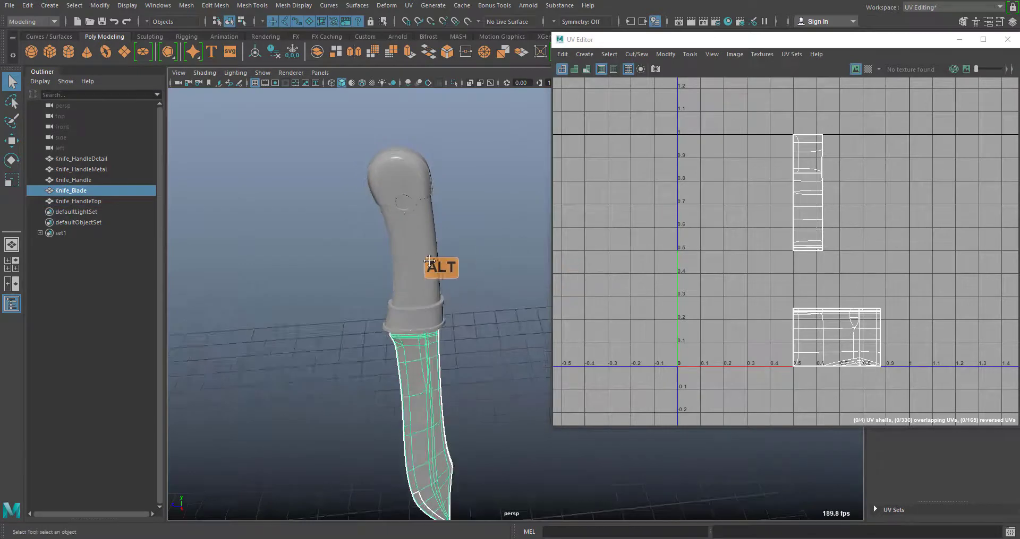
Select the Knife_Handle mesh again and open the planar UV mapping options.
{"action": "middle_click_drag", "start_coordinate": [429, 261], "coordinate": [426, 289], "text": "alt"}
{"action": "left_click", "coordinate": [426, 288]}
{"action": "right_click_drag", "start_coordinate": [362, 241], "coordinate": [440, 358], "text": "alt"}
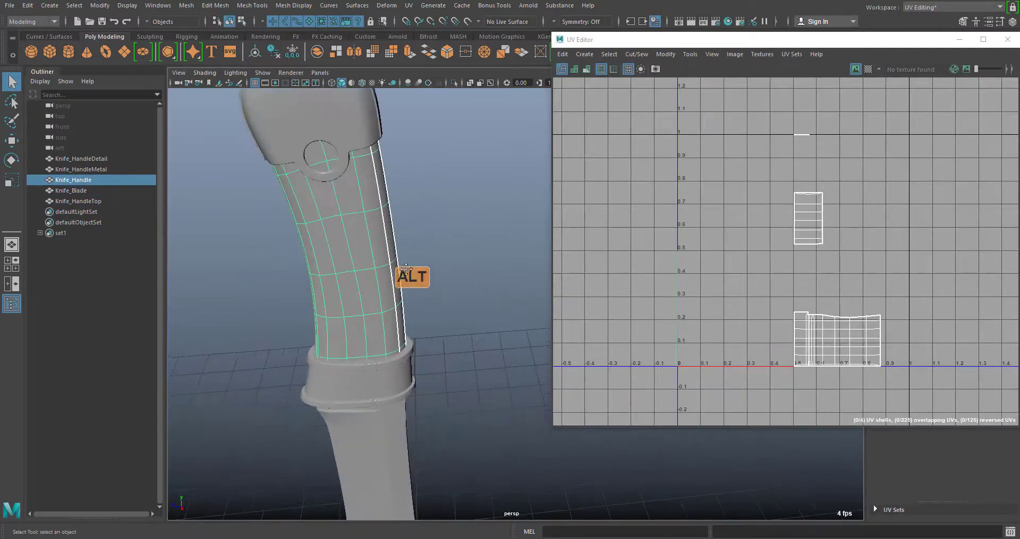
{"action": "middle_click_drag", "start_coordinate": [406, 269], "coordinate": [428, 335], "text": "alt"}
{"action": "left_click_drag", "start_coordinate": [430, 324], "coordinate": [348, 287], "text": "alt"}
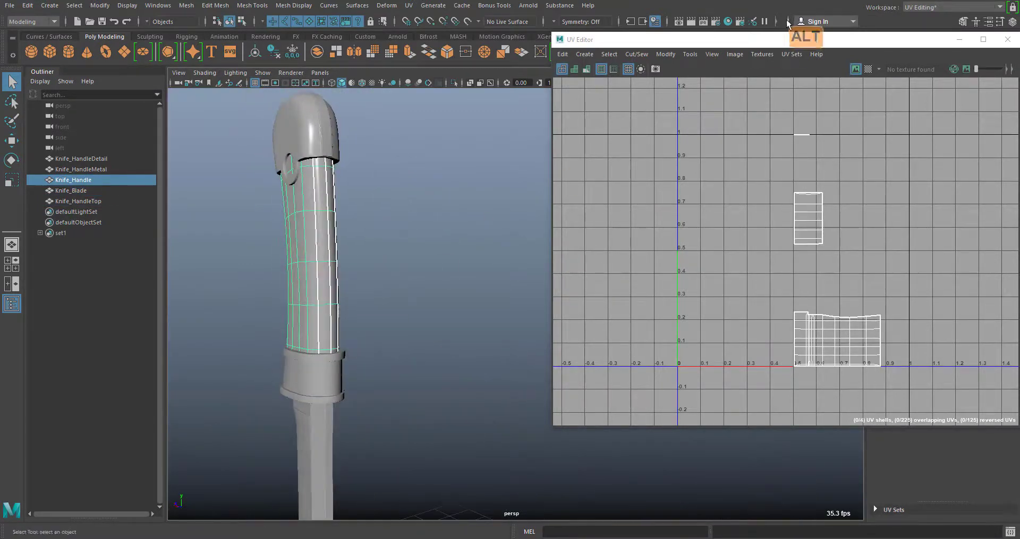
{"action": "left_click_drag", "start_coordinate": [759, 39], "coordinate": [699, 98]}
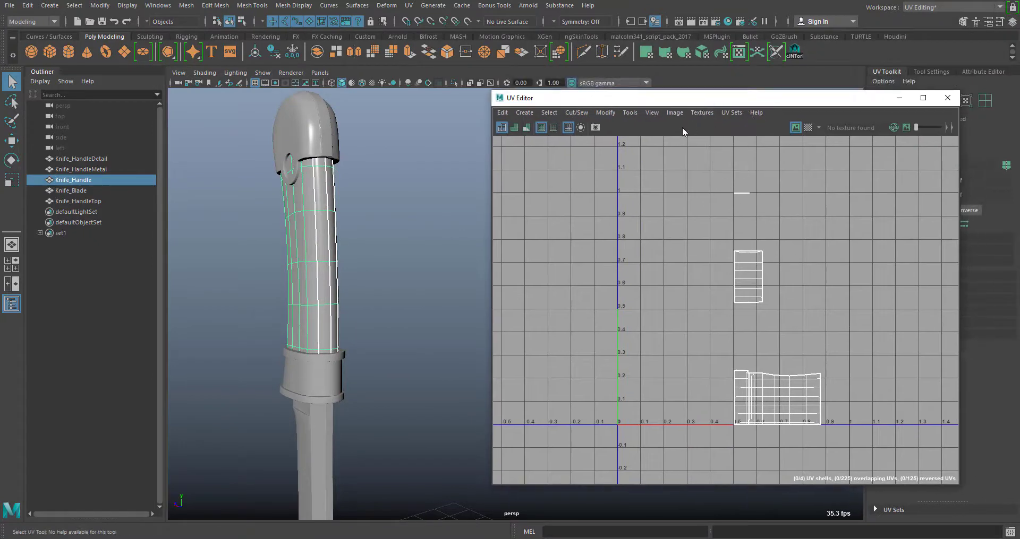
{"action": "left_click", "coordinate": [409, 5]}
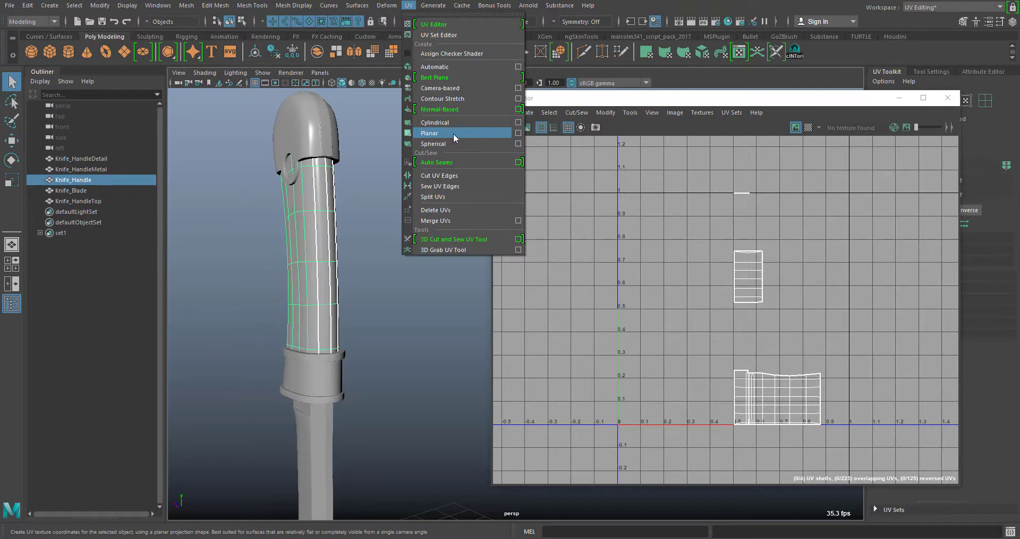
{"action": "left_click", "coordinate": [519, 134]}
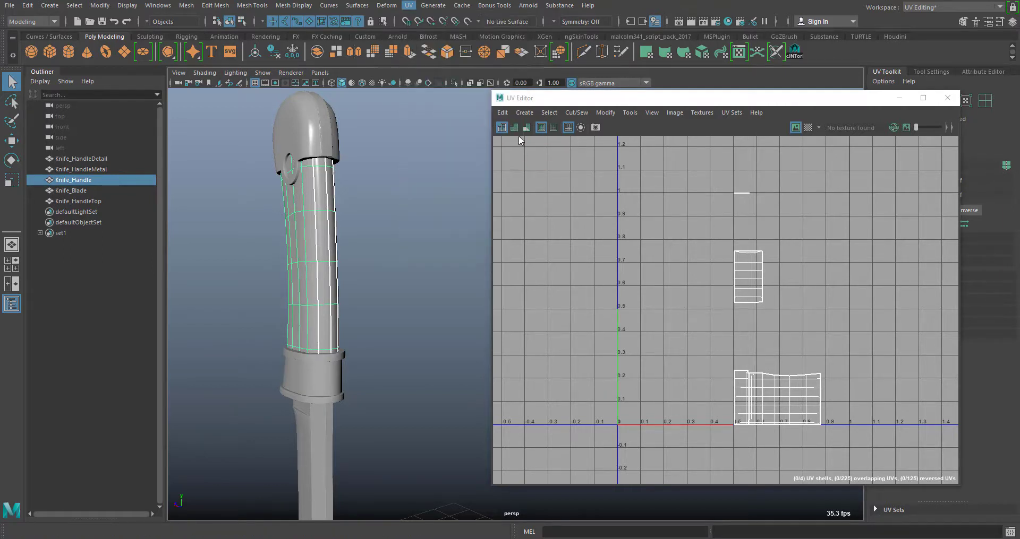
{"action": "left_click", "coordinate": [752, 112]}
{"action": "left_click", "coordinate": [762, 133]}
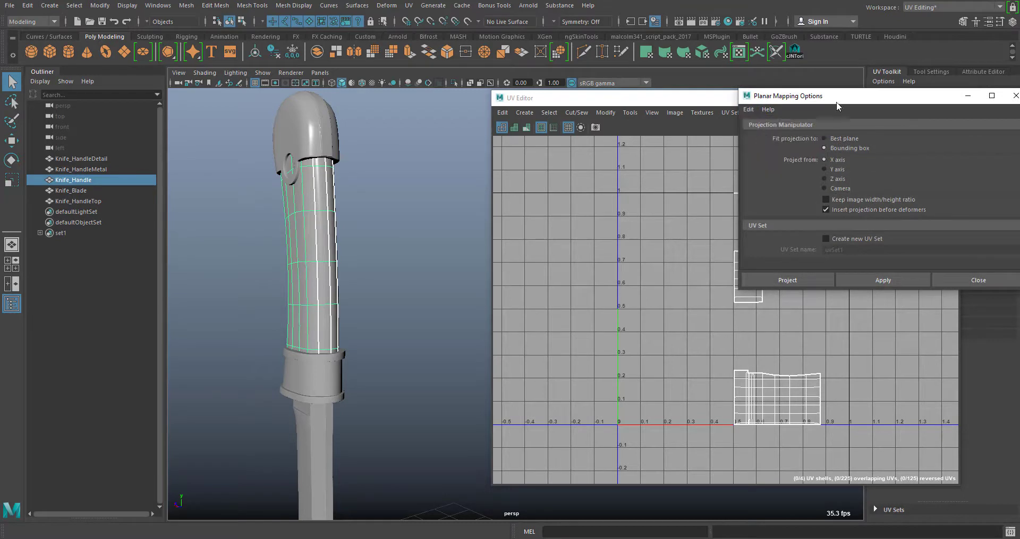
{"action": "left_click_drag", "start_coordinate": [815, 103], "coordinate": [585, 84]}
Apply a planar UV projection to the knife handle from the Camera, seen side-on and fitted to the bounding box.
{"action": "left_click_drag", "start_coordinate": [308, 276], "coordinate": [313, 200], "text": "alt"}
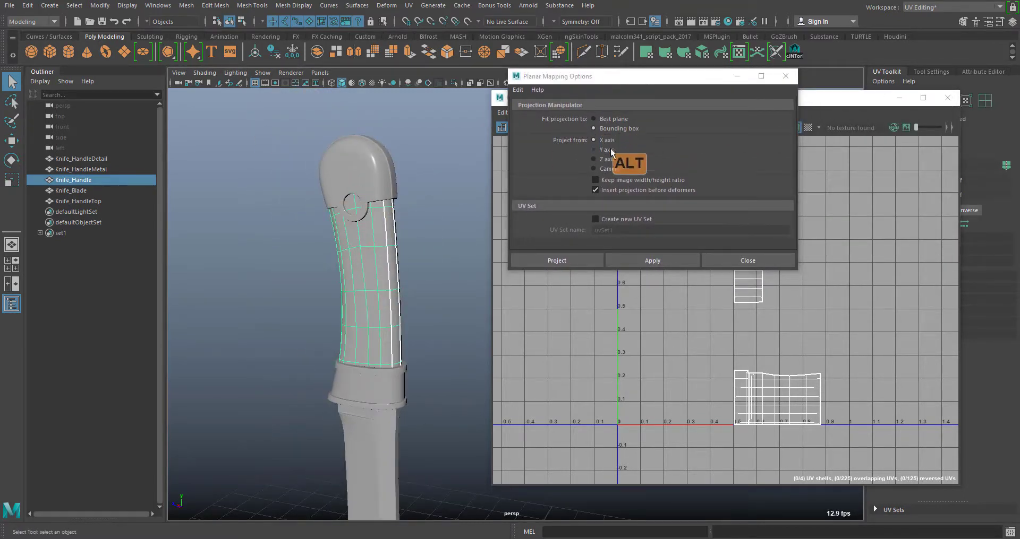
{"action": "left_click_drag", "start_coordinate": [406, 371], "coordinate": [569, 158], "text": "alt"}
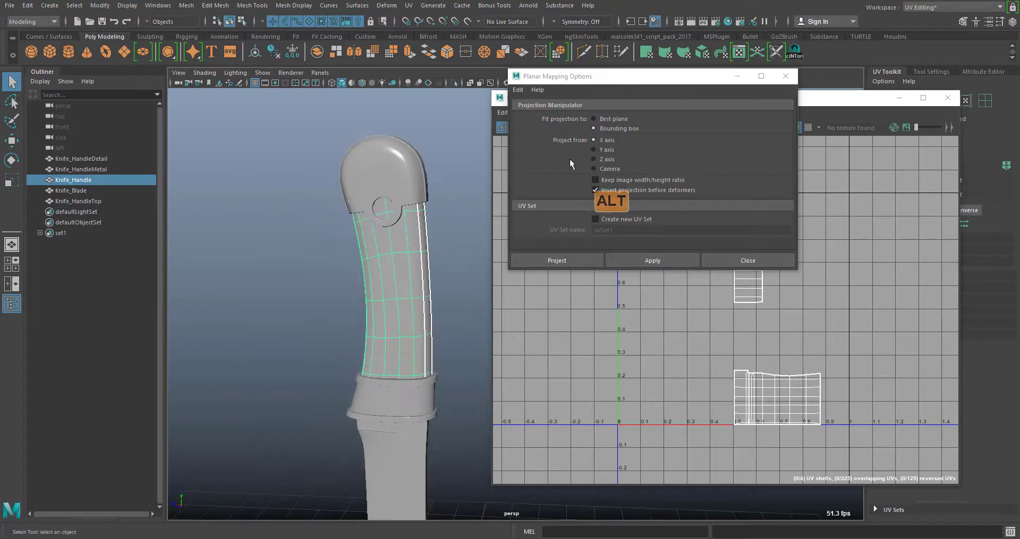
{"action": "left_click_drag", "start_coordinate": [387, 282], "coordinate": [393, 148], "text": "alt"}
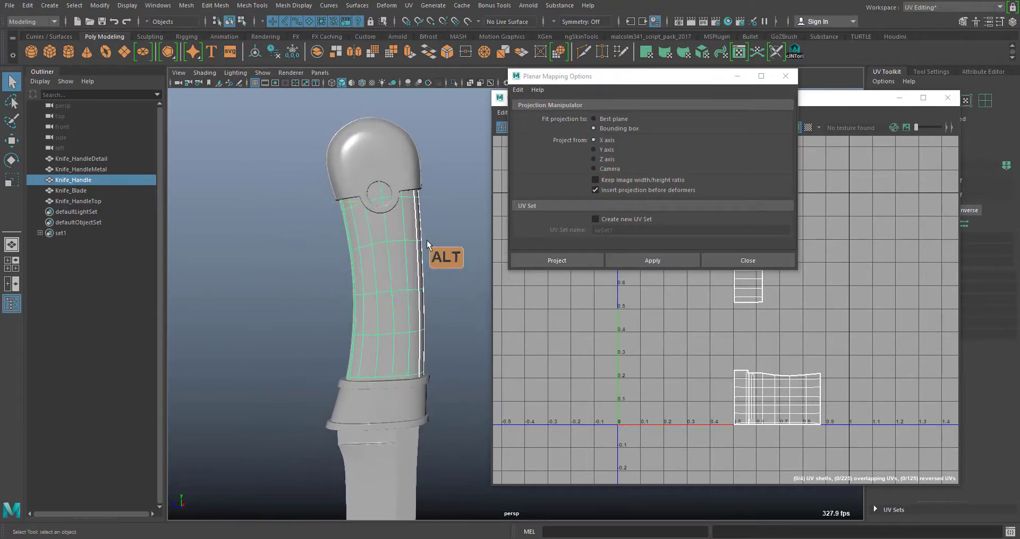
{"action": "left_click_drag", "start_coordinate": [404, 283], "coordinate": [430, 276], "text": "alt"}
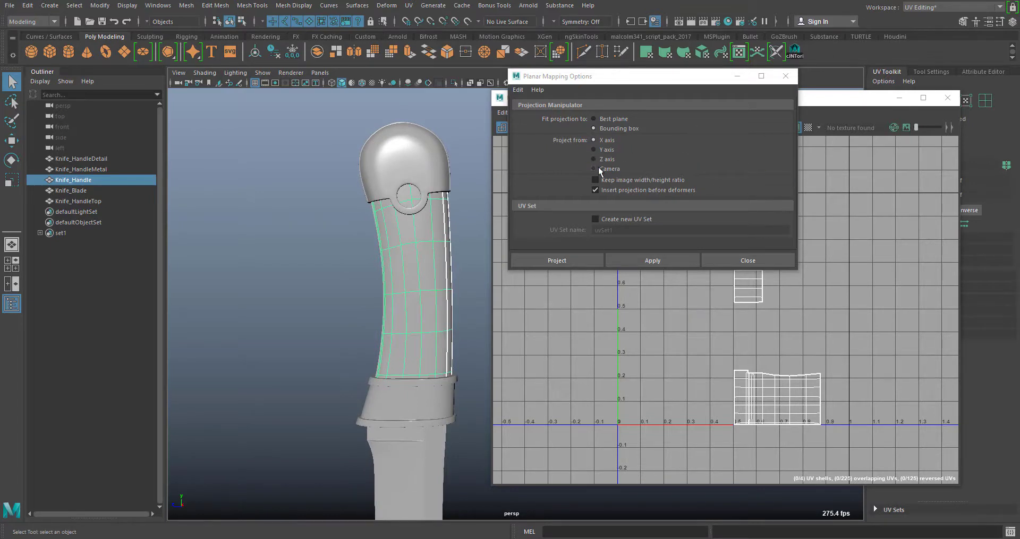
{"action": "left_click", "coordinate": [535, 332]}
{"action": "left_click_drag", "start_coordinate": [473, 275], "coordinate": [412, 184], "text": "alt"}
{"action": "left_click_drag", "start_coordinate": [636, 78], "coordinate": [626, 79]}
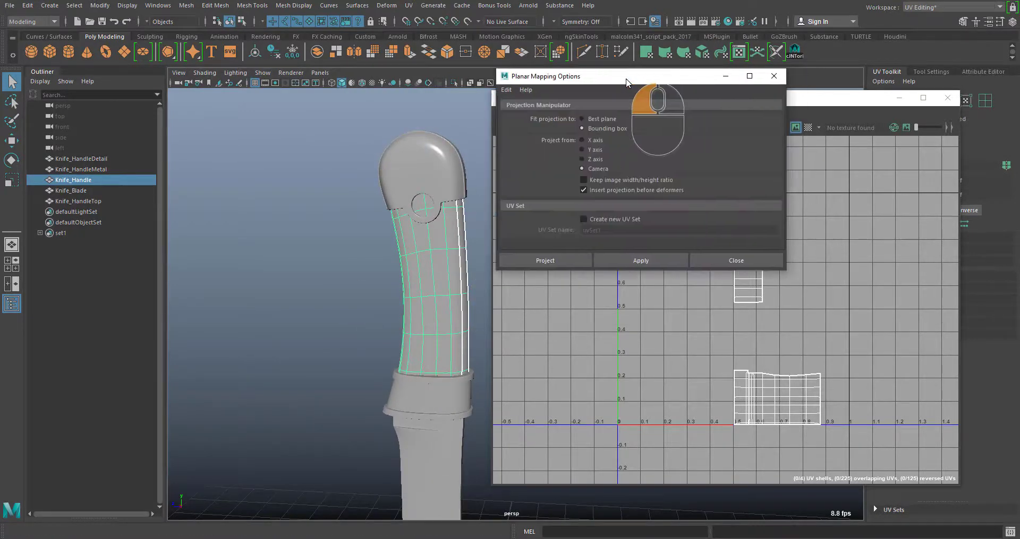
{"action": "left_click_drag", "start_coordinate": [445, 277], "coordinate": [601, 288], "text": "alt"}
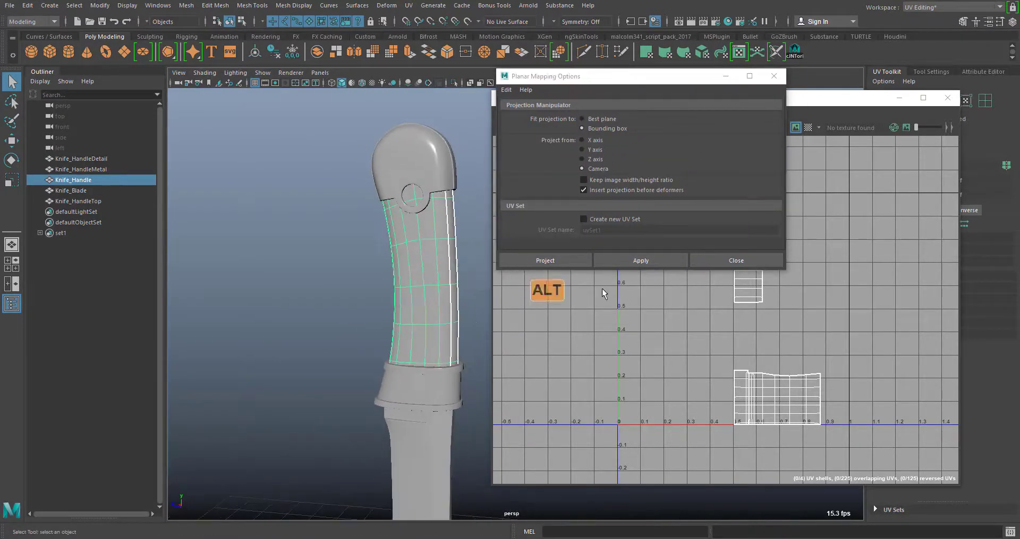
{"action": "left_click", "coordinate": [668, 259]}
{"action": "left_click_drag", "start_coordinate": [672, 77], "coordinate": [570, 462]}
{"action": "left_click", "coordinate": [780, 269], "text": "alt"}
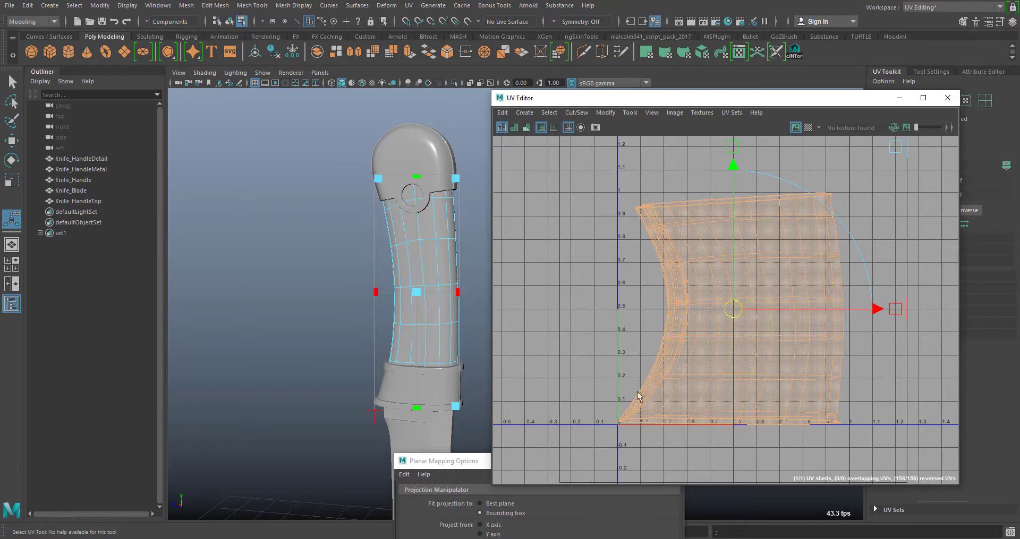
Apply a planar UV projection to the knife handle from the X axis and close the mapping options.
{"action": "left_click_drag", "start_coordinate": [447, 465], "coordinate": [494, 220]}
{"action": "left_click_drag", "start_coordinate": [193, 480], "coordinate": [185, 510], "text": "alt"}
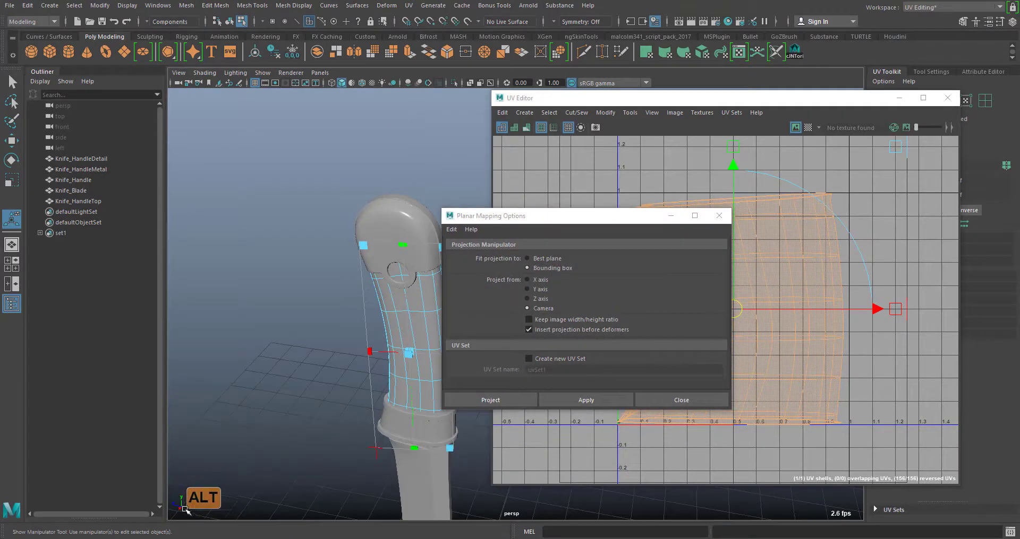
{"action": "left_click", "coordinate": [541, 280]}
{"action": "left_click", "coordinate": [587, 401]}
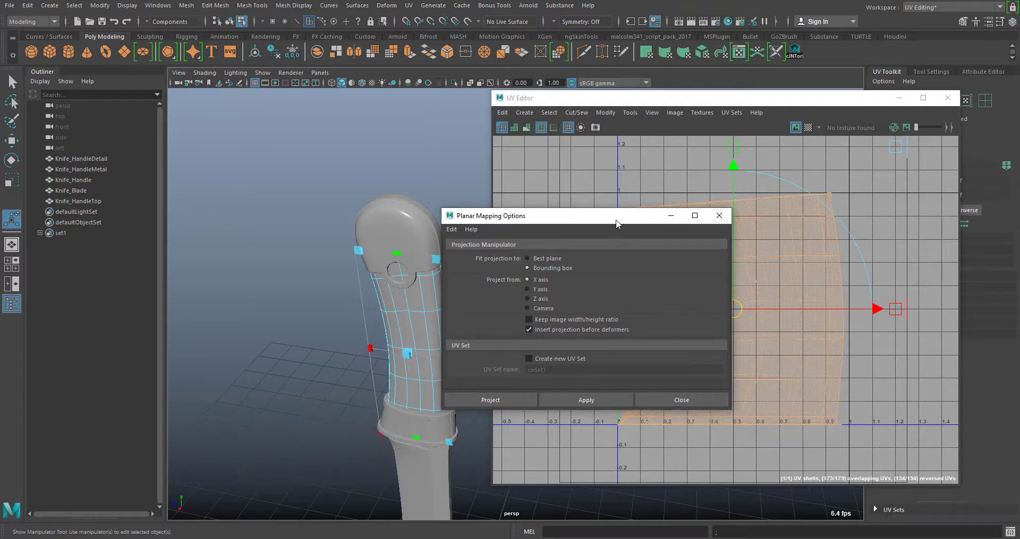
{"action": "left_click_drag", "start_coordinate": [616, 223], "coordinate": [572, 139]}
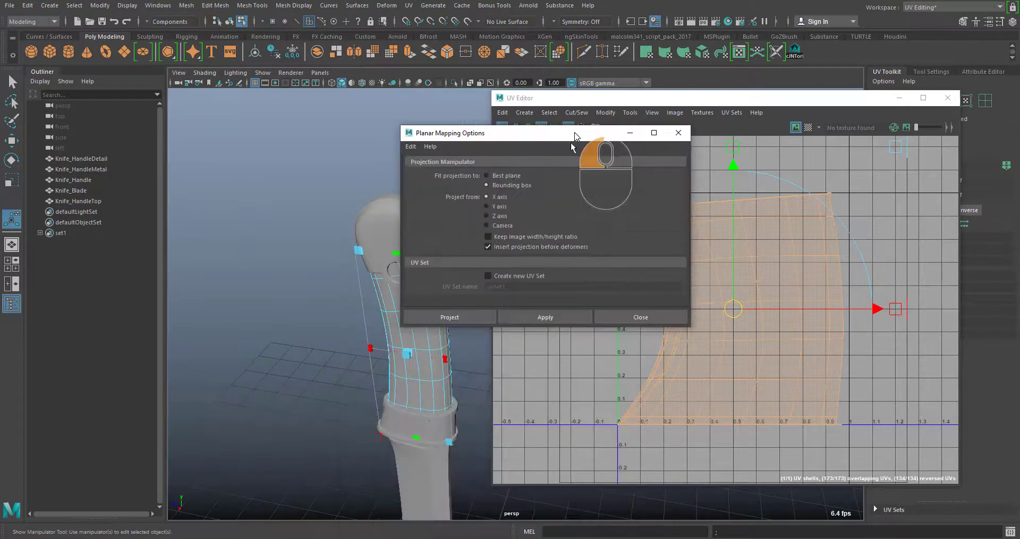
{"action": "left_click", "coordinate": [679, 133]}
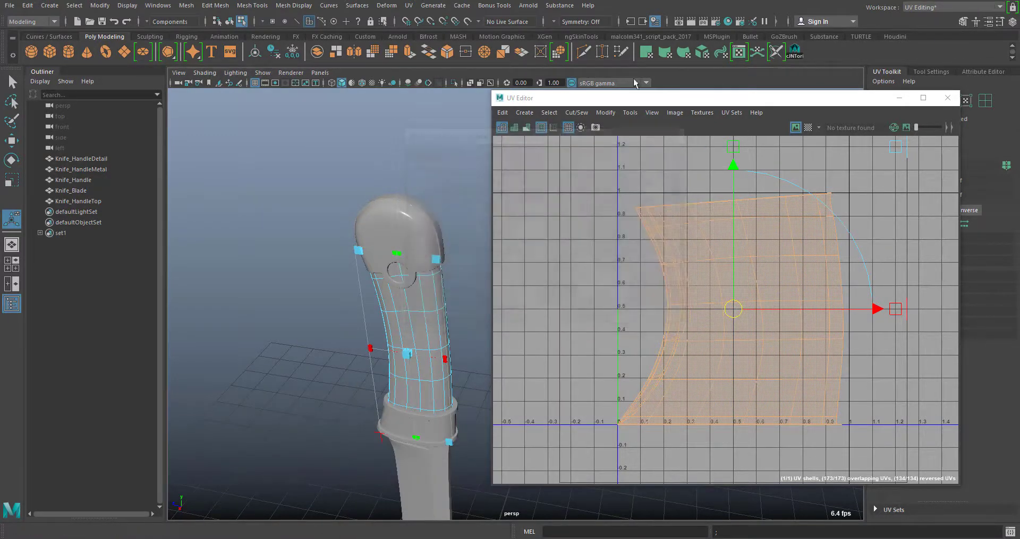
Return Knife_Handle to object mode and isolate it in the perspective view.
{"action": "left_click_drag", "start_coordinate": [646, 105], "coordinate": [671, 56], "text": "alt"}
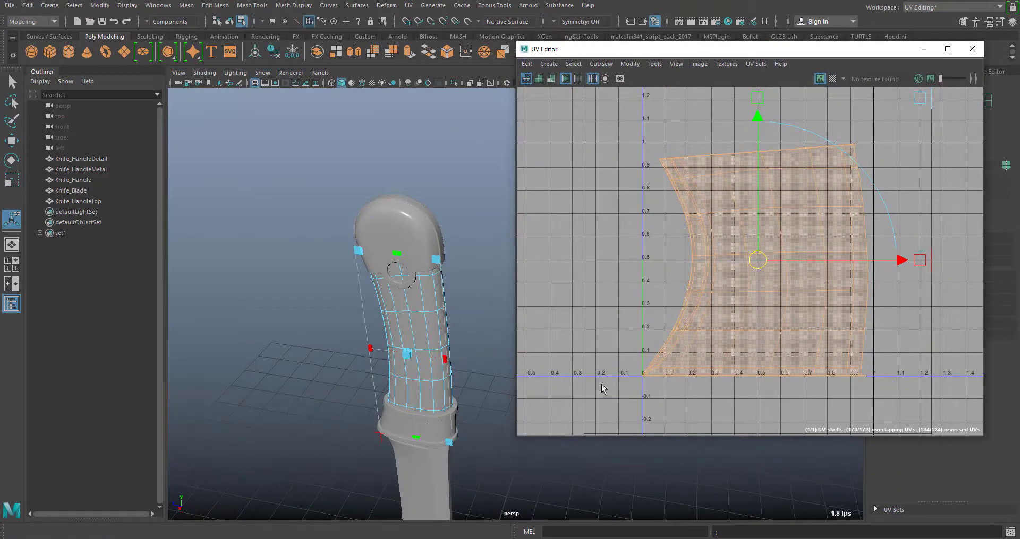
{"action": "right_click_drag", "start_coordinate": [330, 322], "coordinate": [395, 391], "text": "alt"}
{"action": "middle_click_drag", "start_coordinate": [396, 390], "coordinate": [462, 355], "text": "alt"}
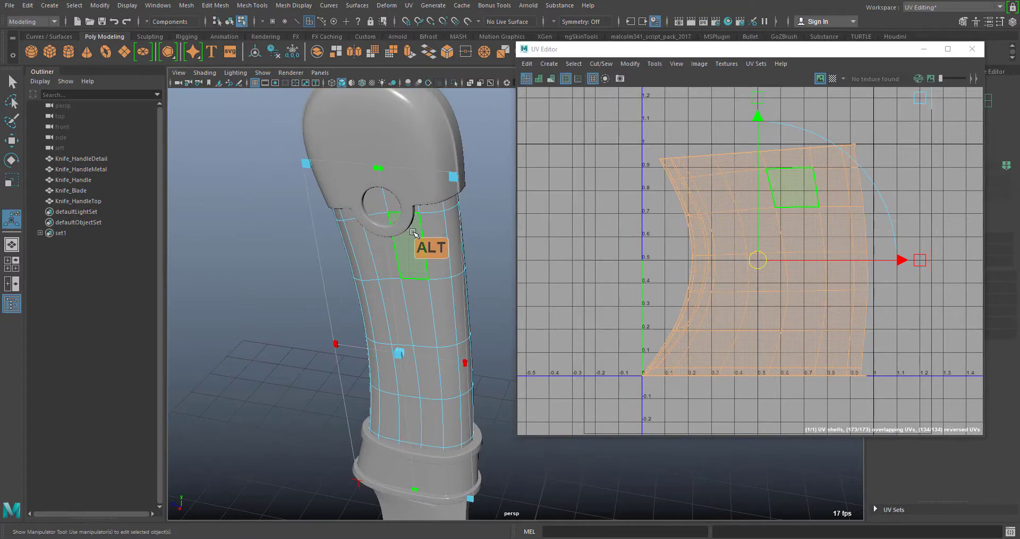
{"action": "right_click_drag", "start_coordinate": [412, 233], "coordinate": [451, 212]}
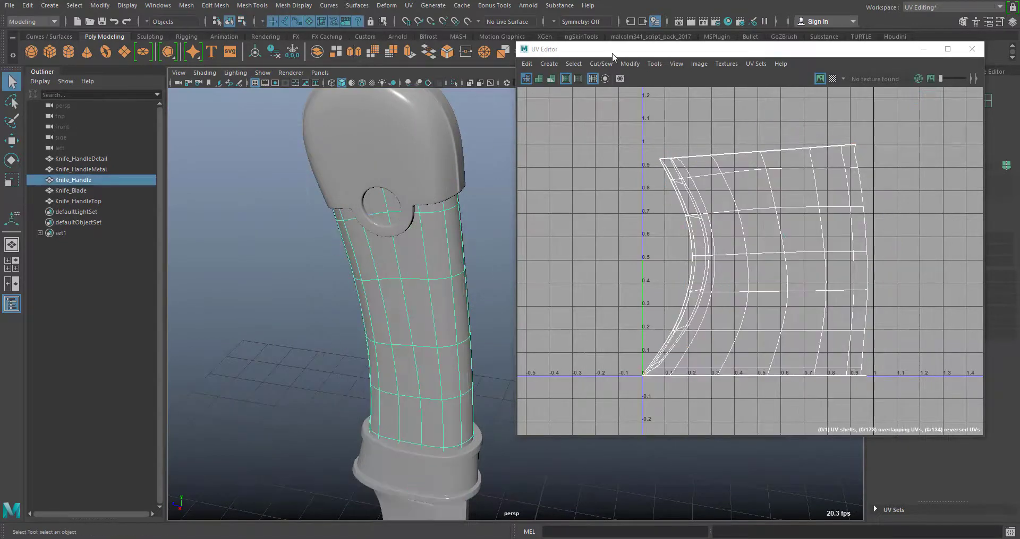
{"action": "left_click_drag", "start_coordinate": [611, 54], "coordinate": [674, 137]}
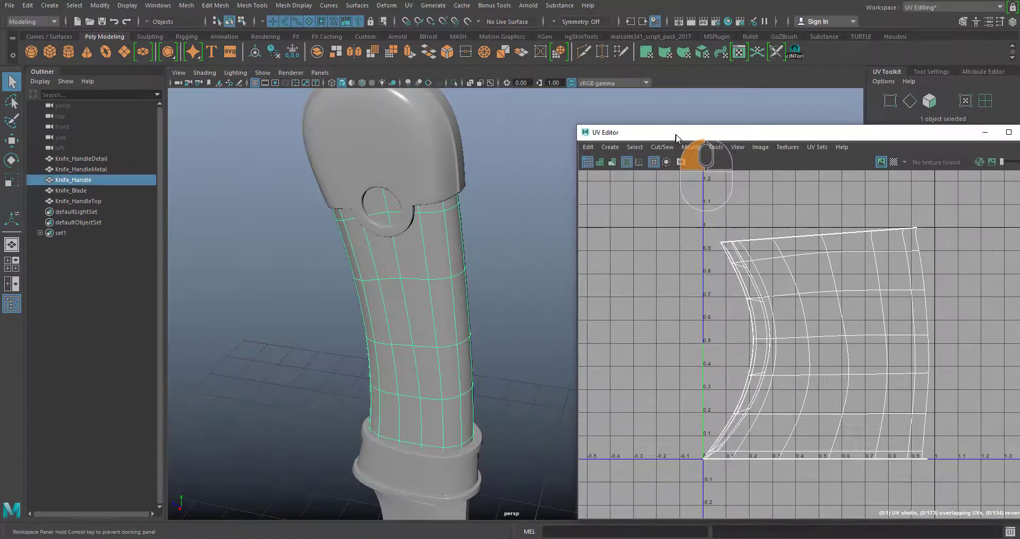
{"action": "left_click", "coordinate": [452, 82]}
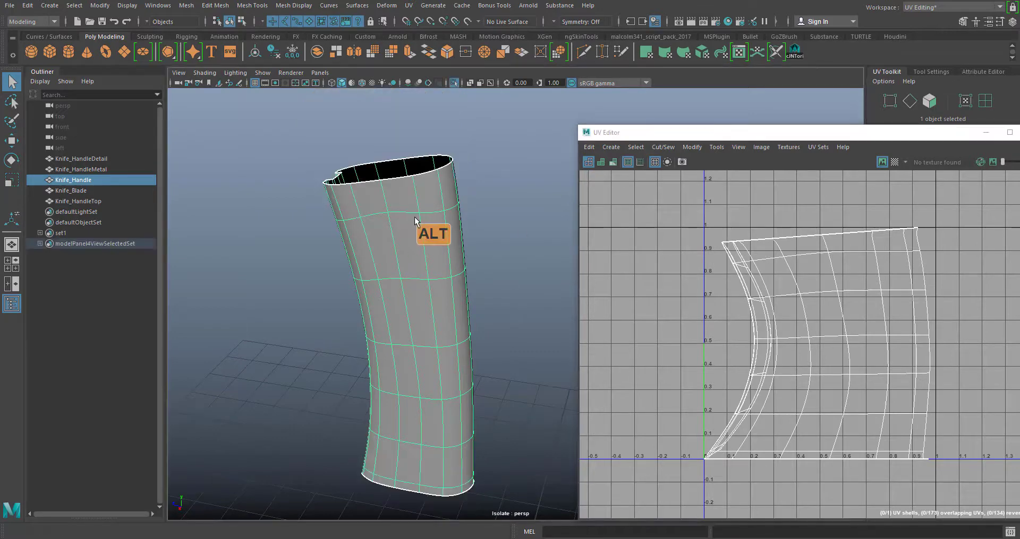
Select the lengthwise edge loop in the groove on the handle's inner curve and cut its UV edges.
{"action": "left_click_drag", "start_coordinate": [416, 215], "coordinate": [457, 196], "text": "alt"}
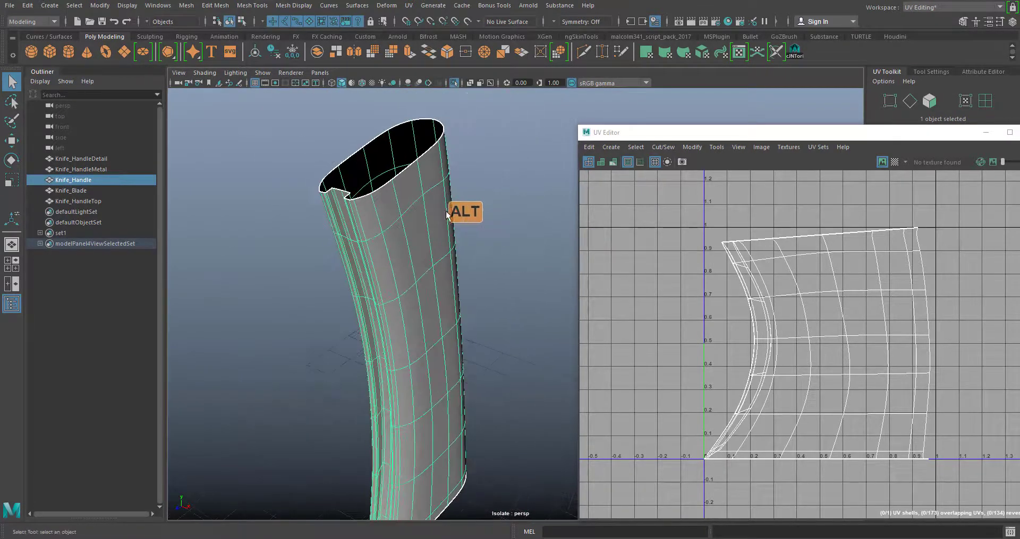
{"action": "middle_click_drag", "start_coordinate": [456, 196], "coordinate": [475, 225], "text": "alt"}
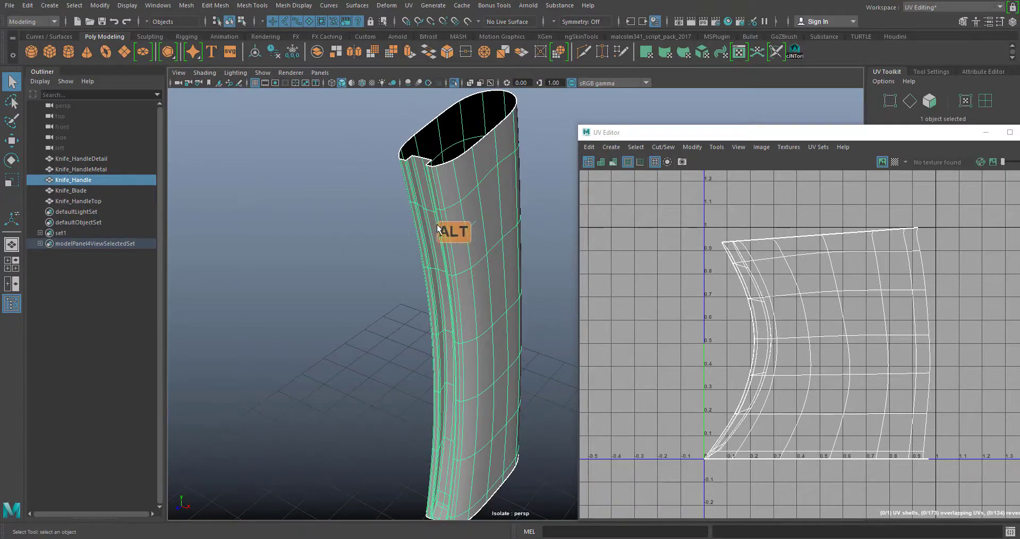
{"action": "left_click_drag", "start_coordinate": [489, 296], "coordinate": [516, 162], "text": "alt"}
{"action": "right_click_drag", "start_coordinate": [518, 146], "coordinate": [518, 128]}
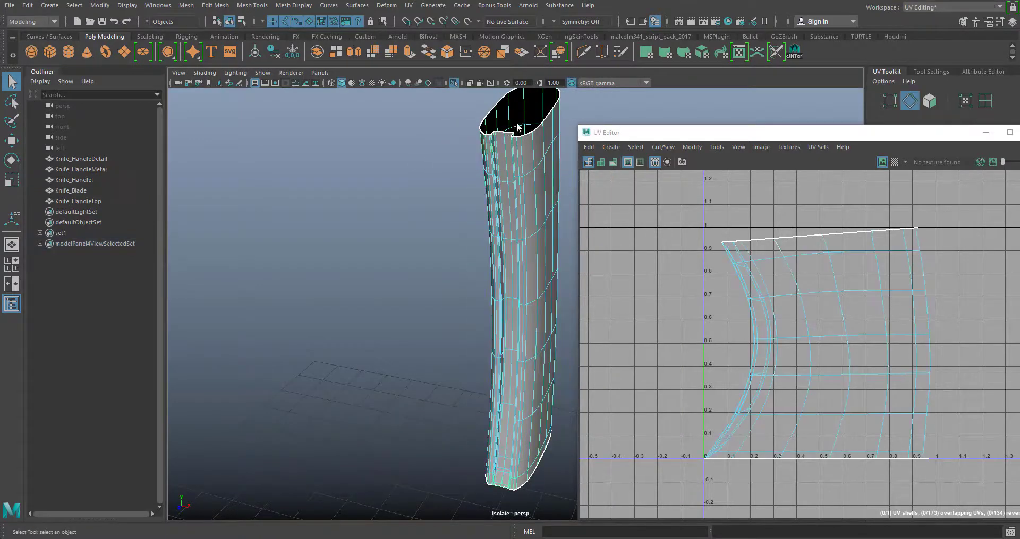
{"action": "double_click", "coordinate": [503, 158]}
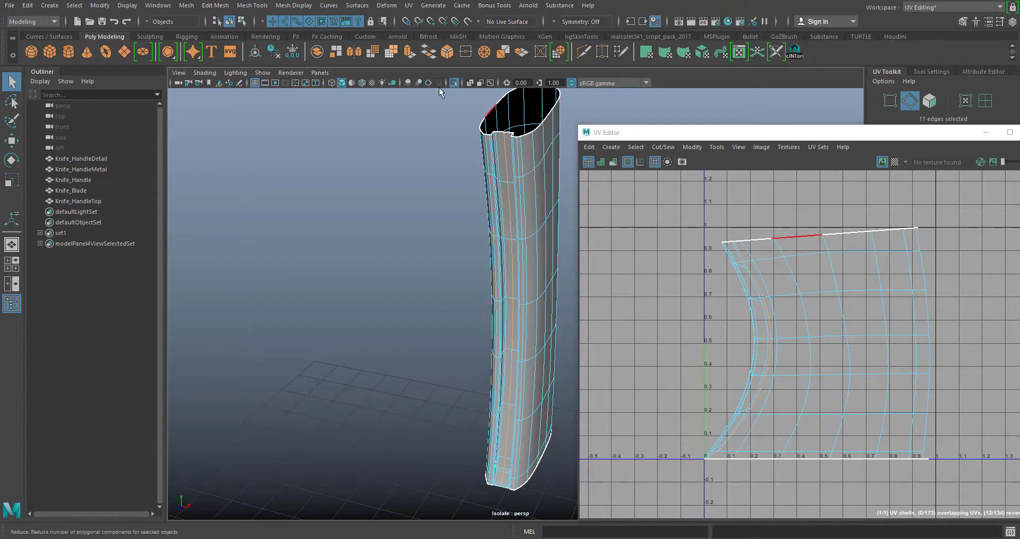
{"action": "left_click", "coordinate": [409, 7]}
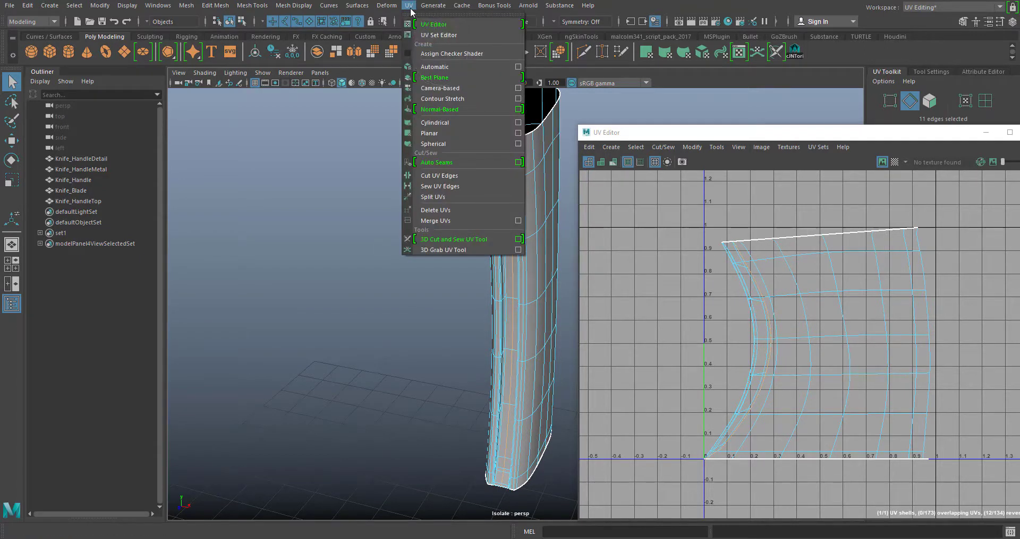
{"action": "left_click", "coordinate": [449, 176]}
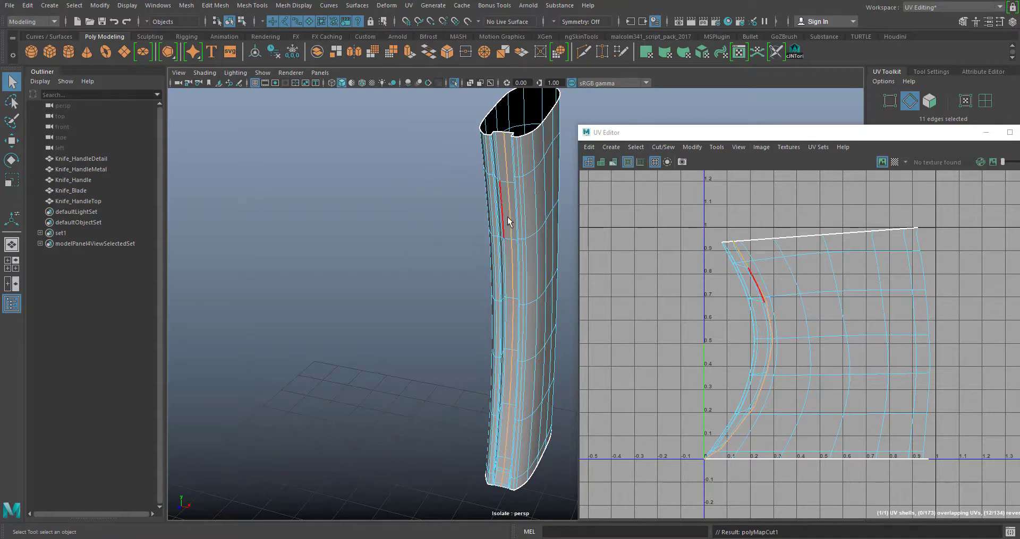
Return the handle to object mode, check the new seam, and expand the Unfold options of the UV Toolkit.
{"action": "right_click_drag", "start_coordinate": [553, 149], "coordinate": [611, 126]}
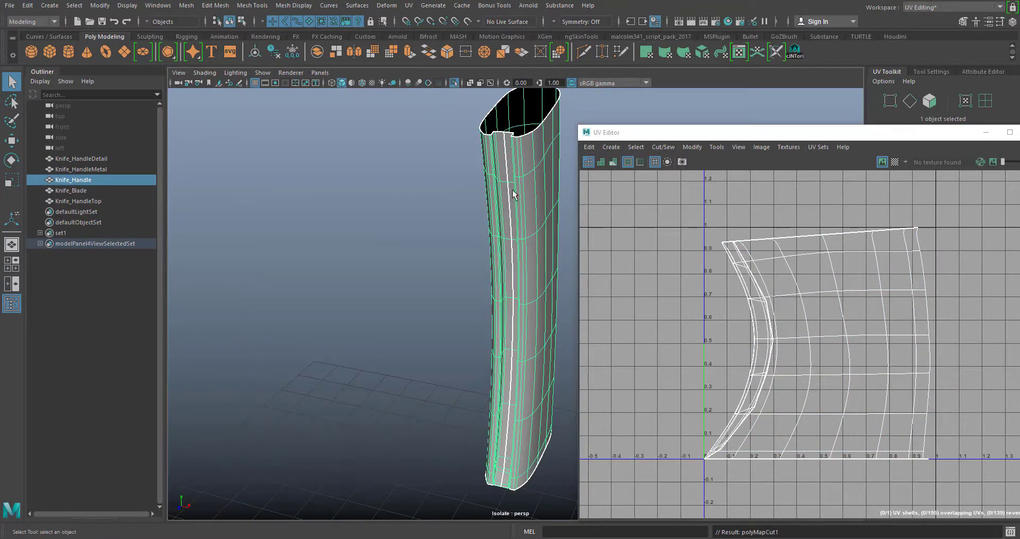
{"action": "mouse_move", "coordinate": [486, 328]}
{"action": "left_mouse_down", "text": "alt"}
{"action": "mouse_move", "coordinate": [457, 333]}
{"action": "mouse_move", "coordinate": [371, 293]}
{"action": "mouse_move", "coordinate": [425, 269]}
{"action": "mouse_move", "coordinate": [493, 318]}
{"action": "left_mouse_up", "text": "alt"}
{"action": "middle_click_drag", "start_coordinate": [537, 215], "coordinate": [458, 356], "text": "alt"}
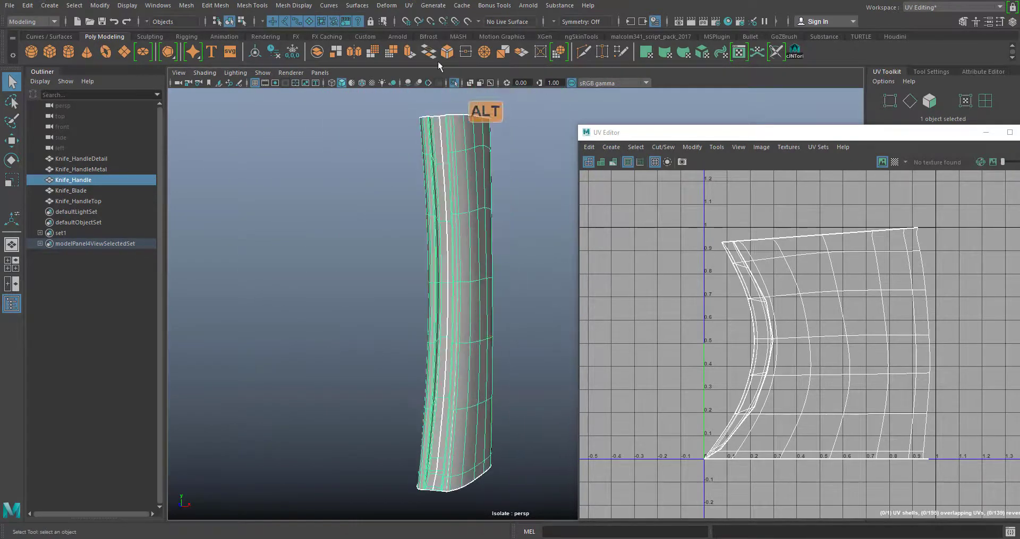
{"action": "left_click_drag", "start_coordinate": [775, 133], "coordinate": [514, 99]}
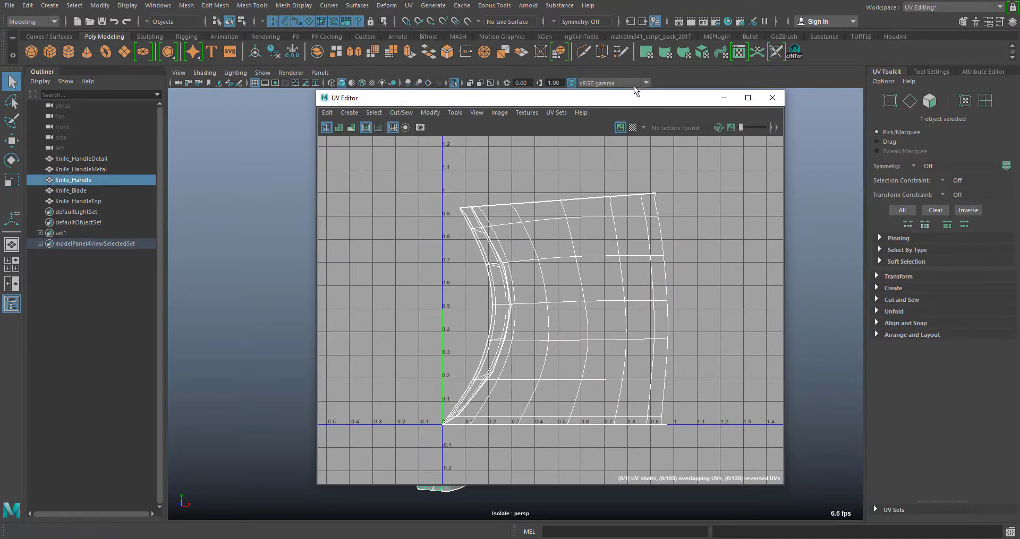
{"action": "left_click_drag", "start_coordinate": [625, 98], "coordinate": [649, 78]}
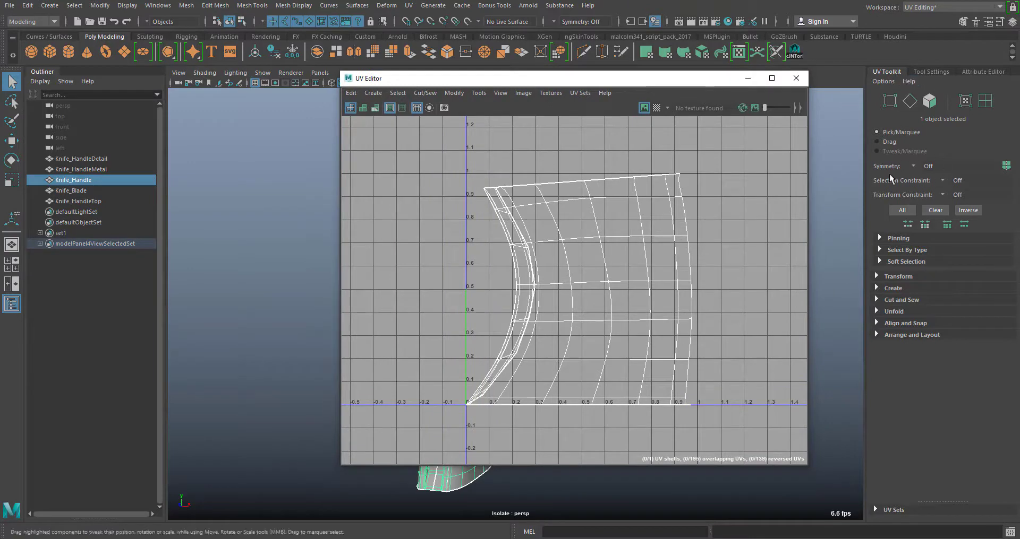
{"action": "left_click", "coordinate": [879, 313]}
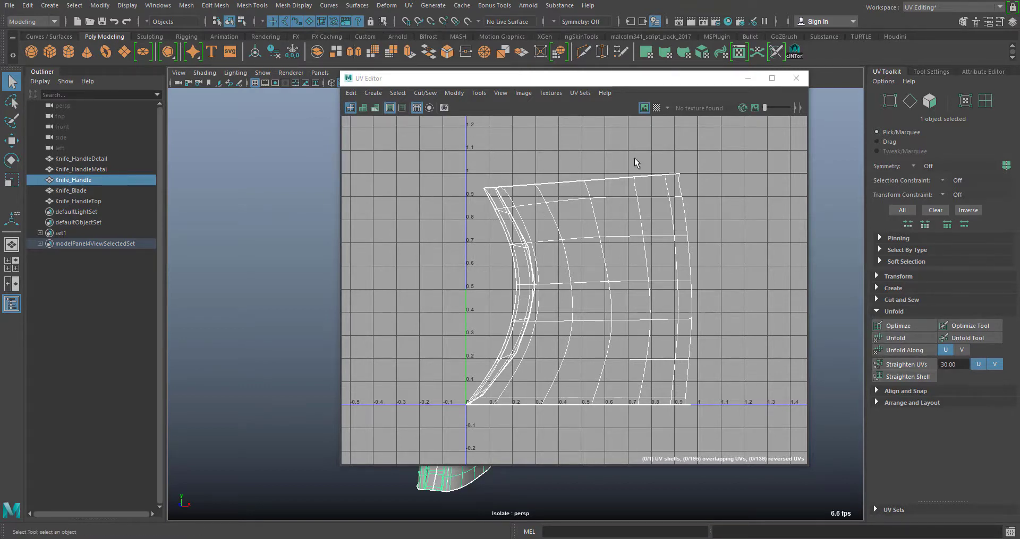
Switch the handle to UV component selection in the UV Editor.
{"action": "middle_click_drag", "start_coordinate": [651, 266], "coordinate": [626, 250], "text": "alt"}
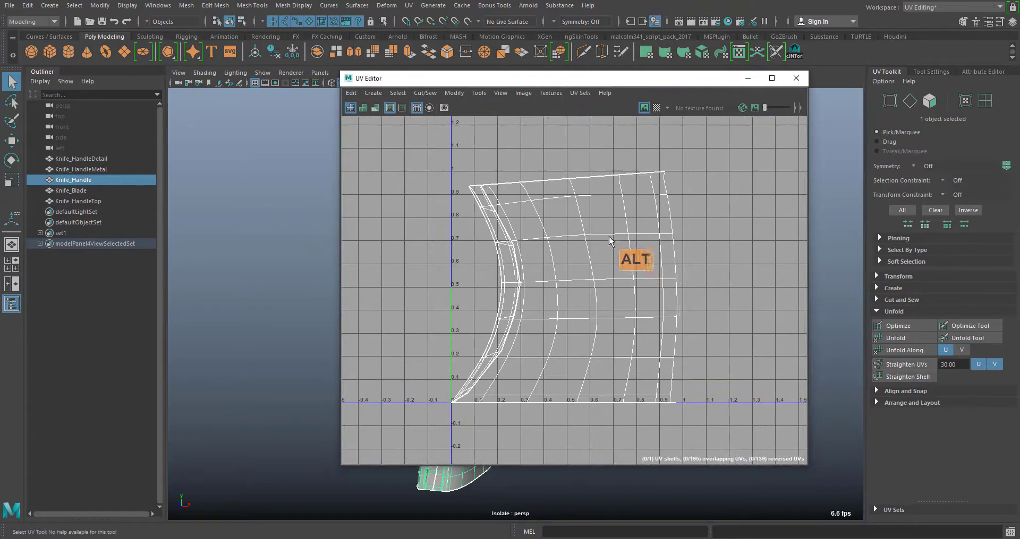
{"action": "right_click", "coordinate": [585, 229]}
{"action": "left_click_drag", "start_coordinate": [485, 80], "coordinate": [755, 113]}
{"action": "right_click", "coordinate": [455, 183]}
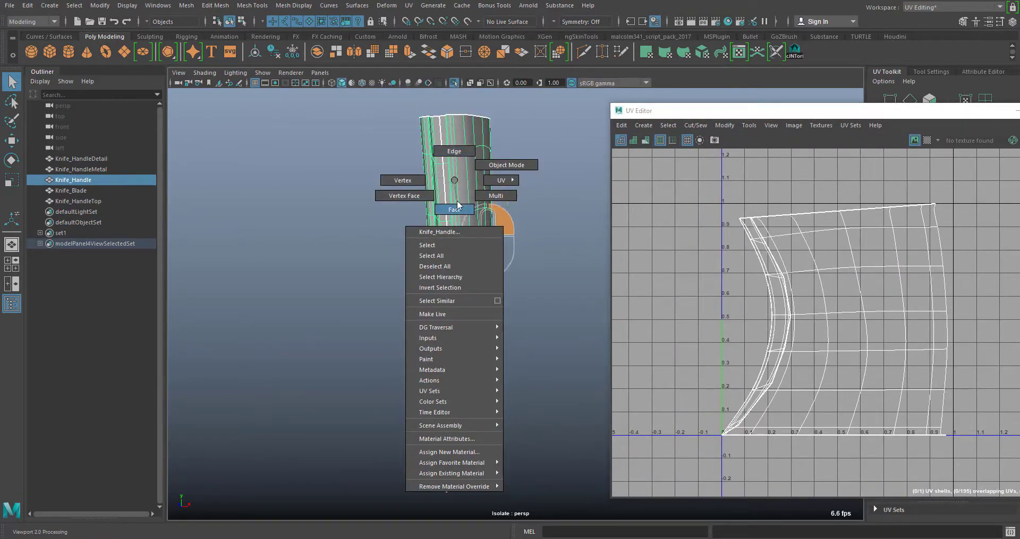
{"action": "left_click_drag", "start_coordinate": [723, 115], "coordinate": [452, 105]}
{"action": "right_click", "coordinate": [577, 246]}
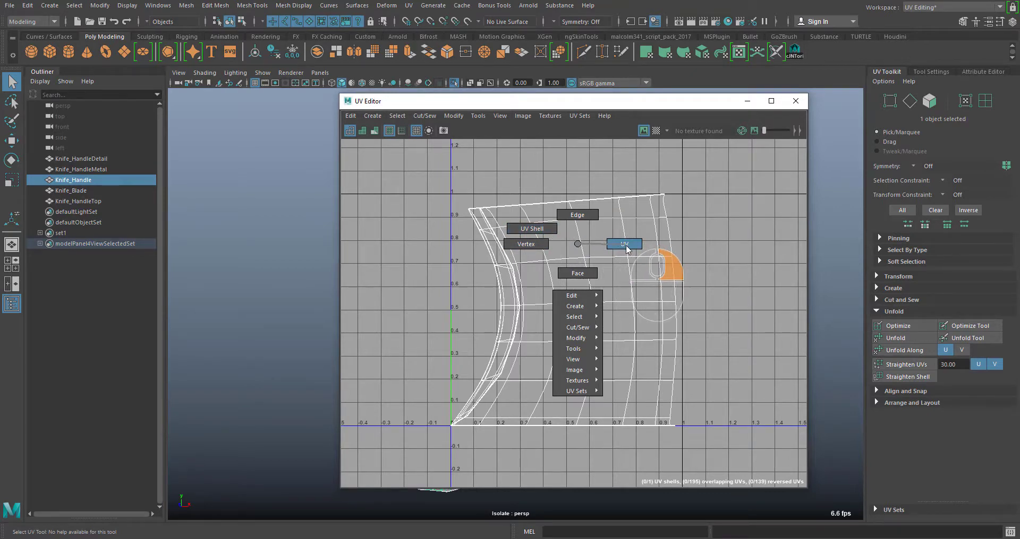
{"action": "right_click_drag", "start_coordinate": [626, 247], "coordinate": [626, 249]}
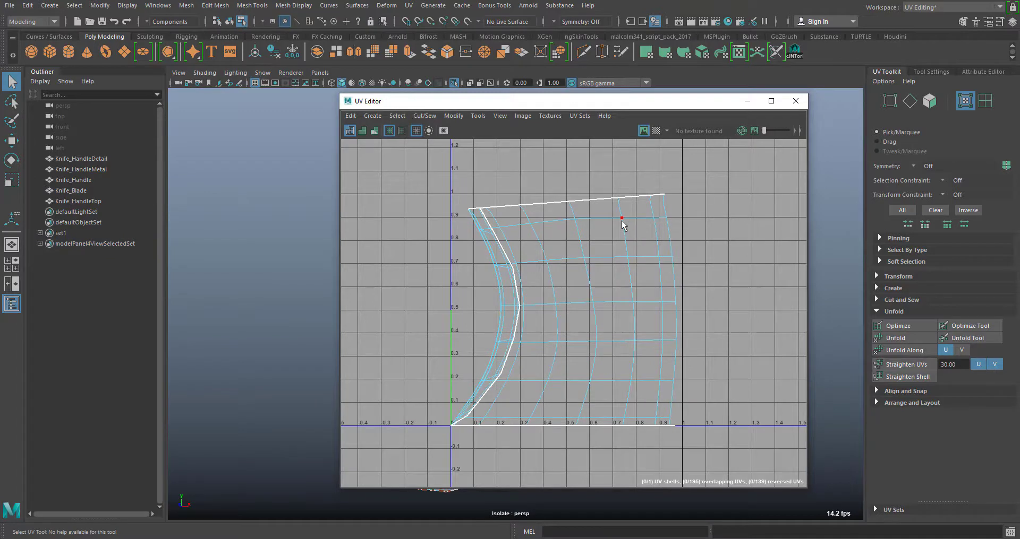
Select all of the handle's UVs, unfold them, and frame the resulting shell in the UV Editor.
{"action": "left_click_drag", "start_coordinate": [575, 106], "coordinate": [717, 103]}
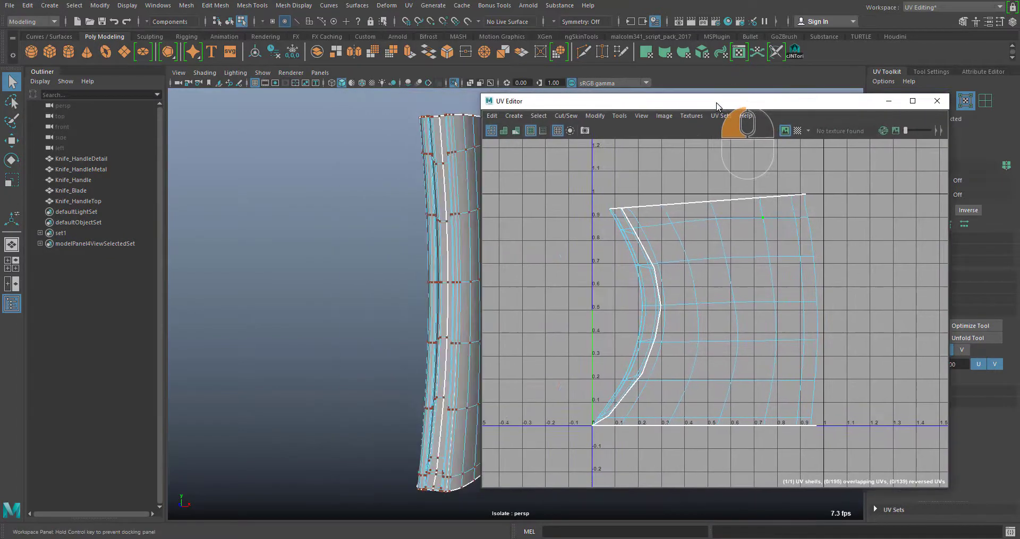
{"action": "left_click_drag", "start_coordinate": [456, 253], "coordinate": [417, 266], "text": "alt"}
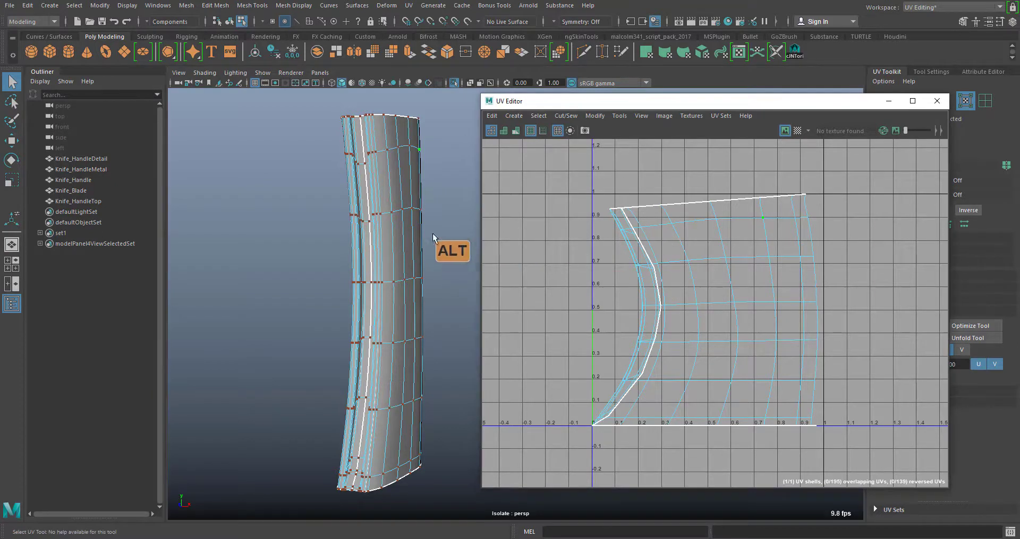
{"action": "middle_click_drag", "start_coordinate": [435, 237], "coordinate": [419, 299], "text": "alt"}
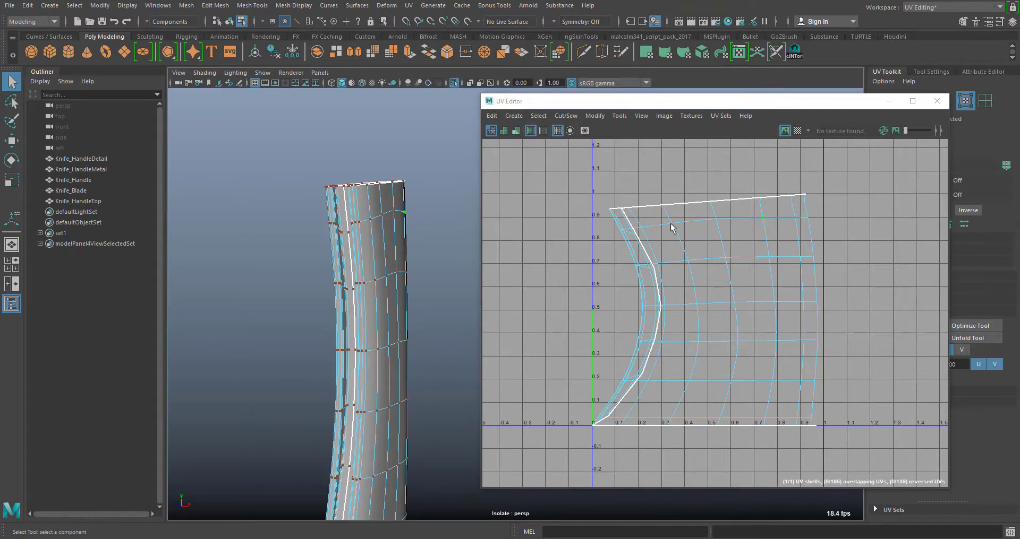
{"action": "left_click_drag", "start_coordinate": [544, 157], "coordinate": [890, 451]}
{"action": "left_click_drag", "start_coordinate": [838, 110], "coordinate": [633, 118]}
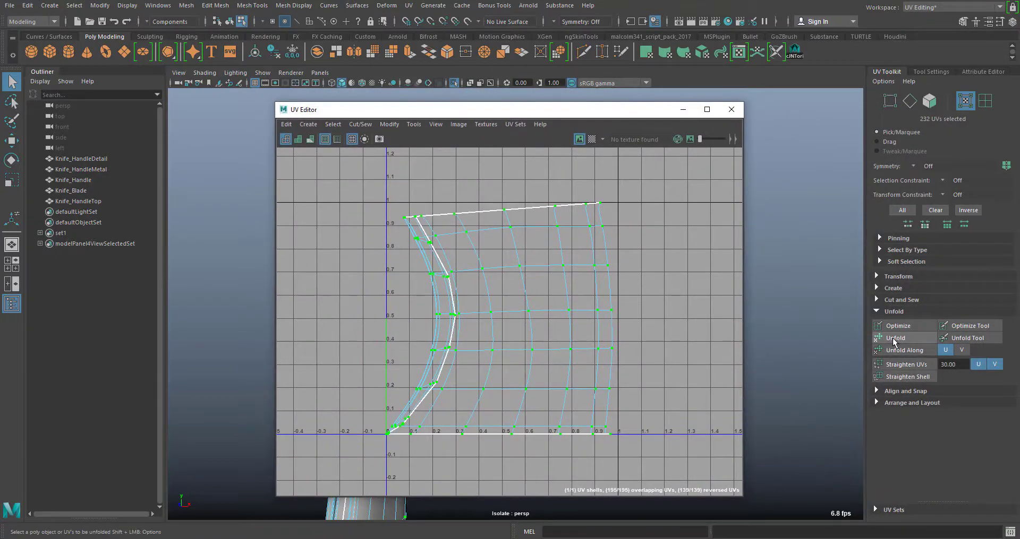
{"action": "left_click", "coordinate": [894, 338]}
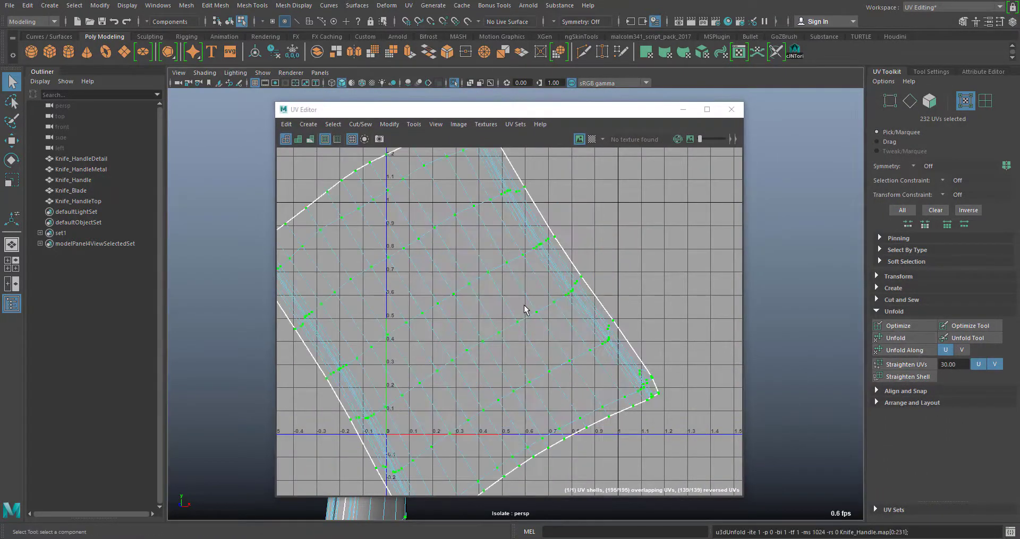
{"action": "key", "text": "f"}
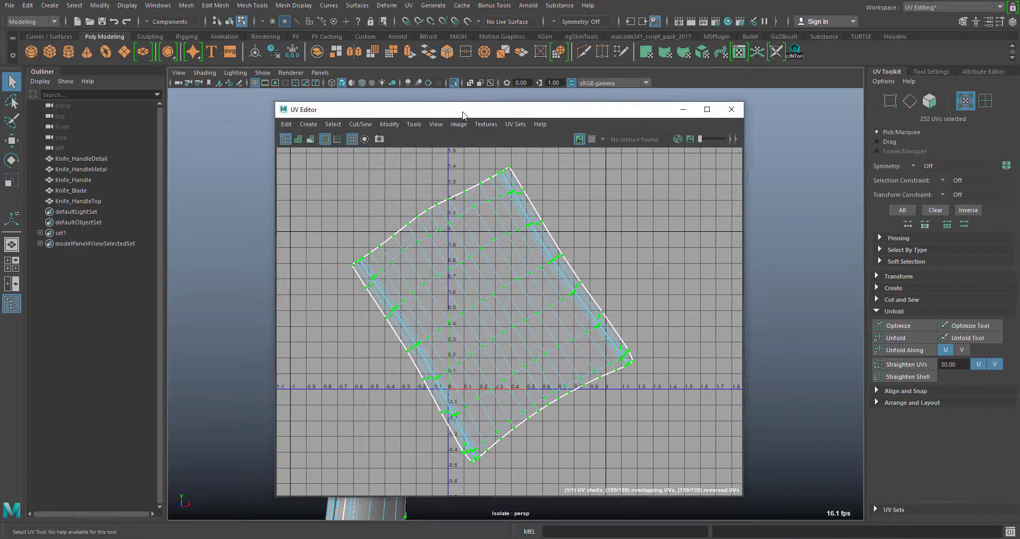
Scale the handle's unfolded UV shell down uniformly to about 1.1 UV units wide.
{"action": "left_click_drag", "start_coordinate": [448, 114], "coordinate": [644, 108]}
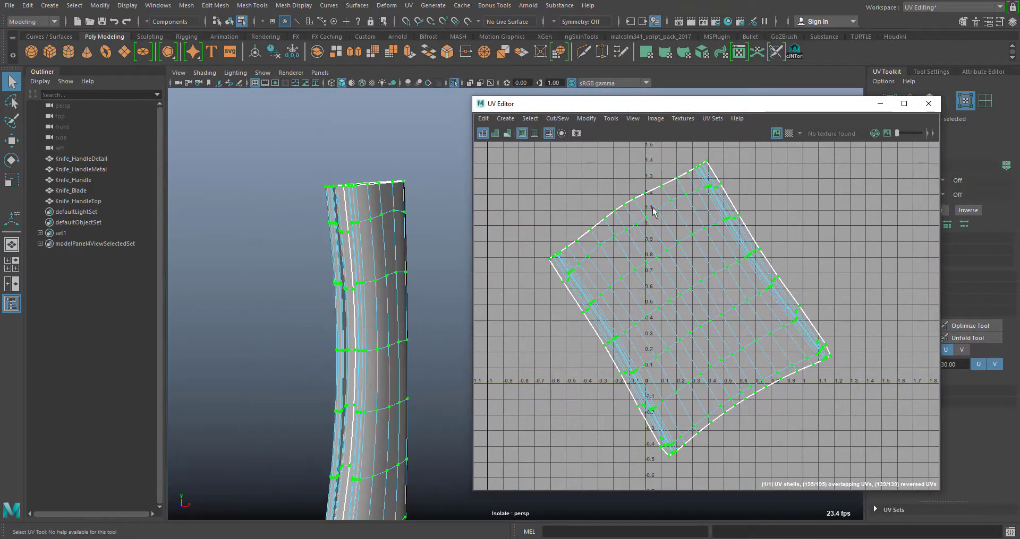
{"action": "left_click_drag", "start_coordinate": [413, 256], "coordinate": [355, 314], "text": "alt"}
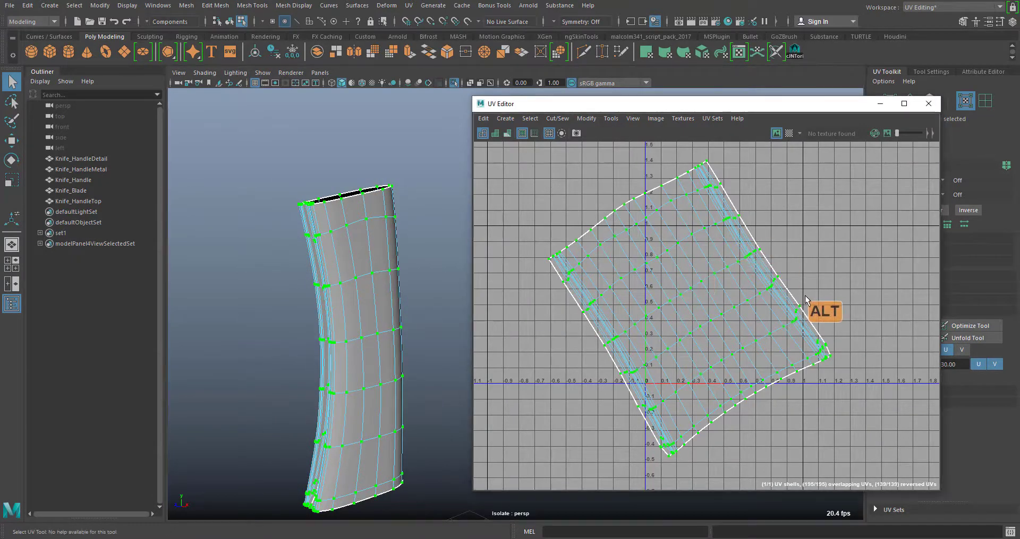
{"action": "middle_click_drag", "start_coordinate": [809, 302], "coordinate": [786, 320], "text": "alt"}
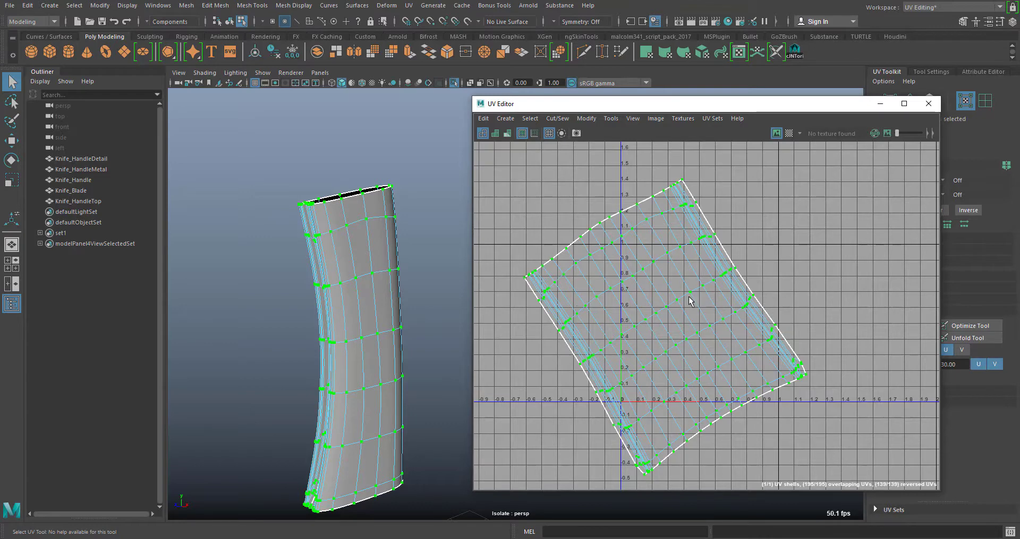
{"action": "key", "text": "r"}
{"action": "left_click_drag", "start_coordinate": [663, 326], "coordinate": [641, 327]}
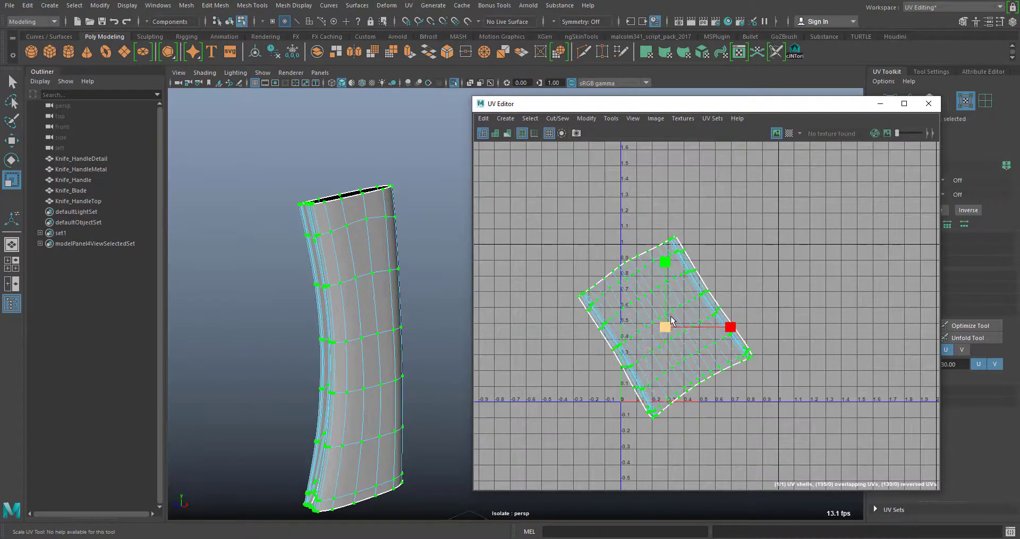
{"action": "key", "text": "w"}
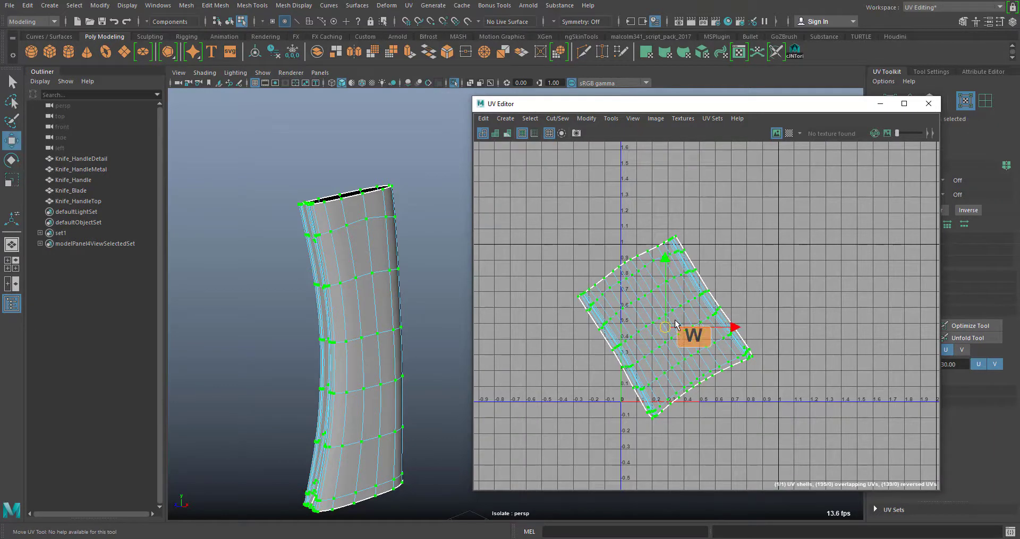
{"action": "key", "text": "e"}
{"action": "key", "text": "r"}
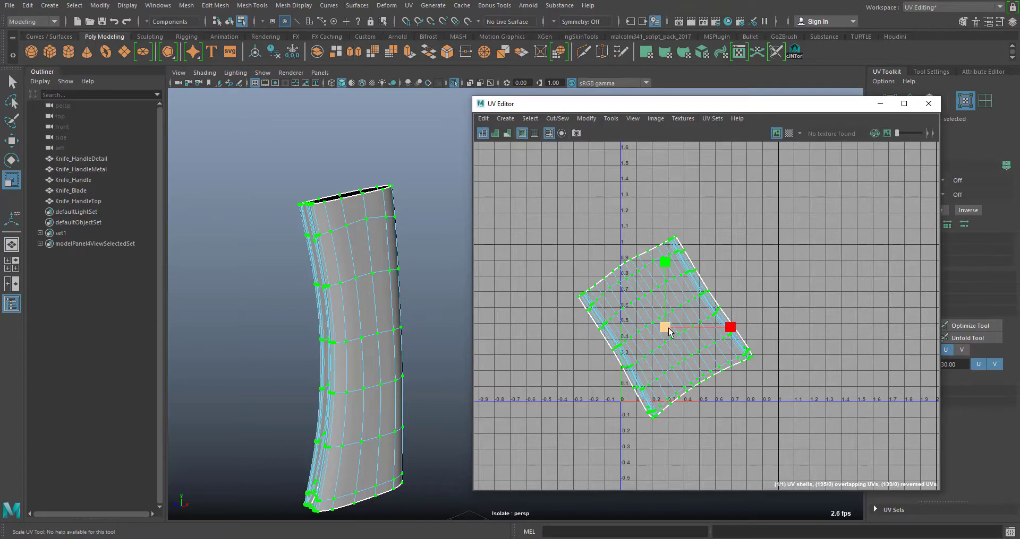
Move the handle's UV shell so its centre sits at about U 0.2, V 0.6.
{"action": "middle_click_drag", "start_coordinate": [733, 356], "coordinate": [748, 340], "text": "alt"}
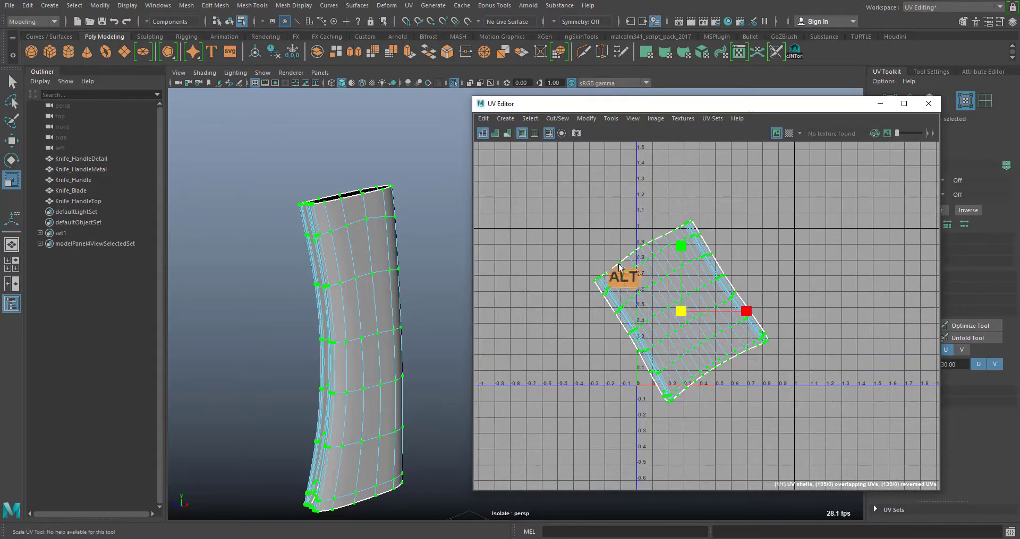
{"action": "right_click_drag", "start_coordinate": [605, 264], "coordinate": [653, 300], "text": "alt"}
{"action": "key", "text": "w"}
{"action": "left_click_drag", "start_coordinate": [692, 328], "coordinate": [677, 306]}
{"action": "key", "text": "e"}
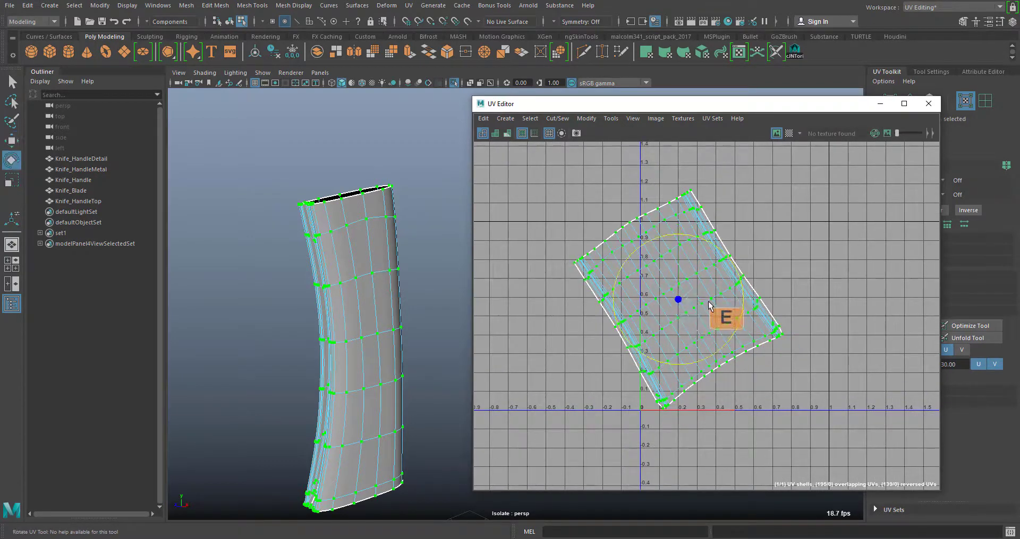
{"action": "key", "text": "r"}
{"action": "middle_click_drag", "start_coordinate": [790, 375], "coordinate": [765, 387], "text": "alt"}
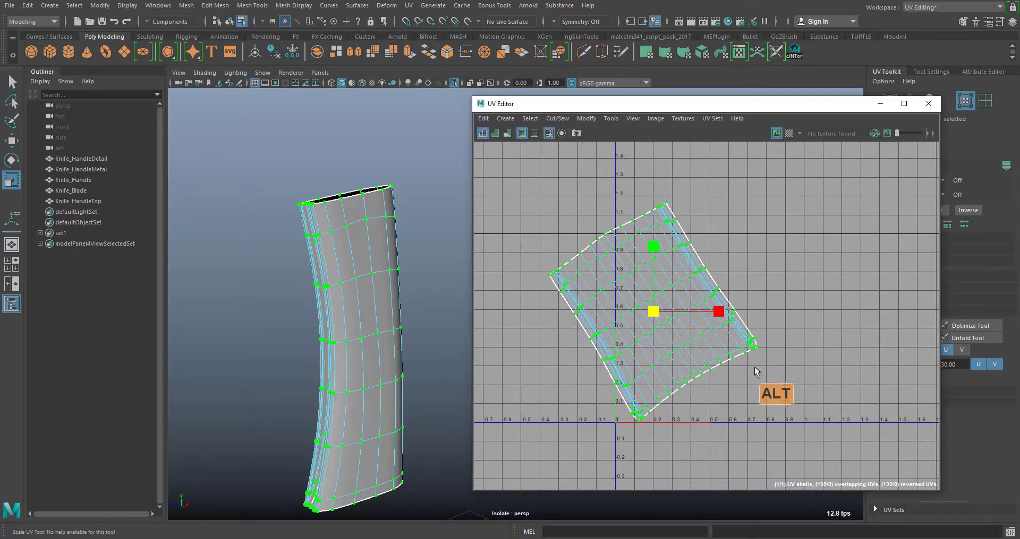
Rotate the handle's UV shell upright so its long sides run vertically.
{"action": "key", "text": "e"}
{"action": "left_click_drag", "start_coordinate": [694, 270], "coordinate": [710, 300]}
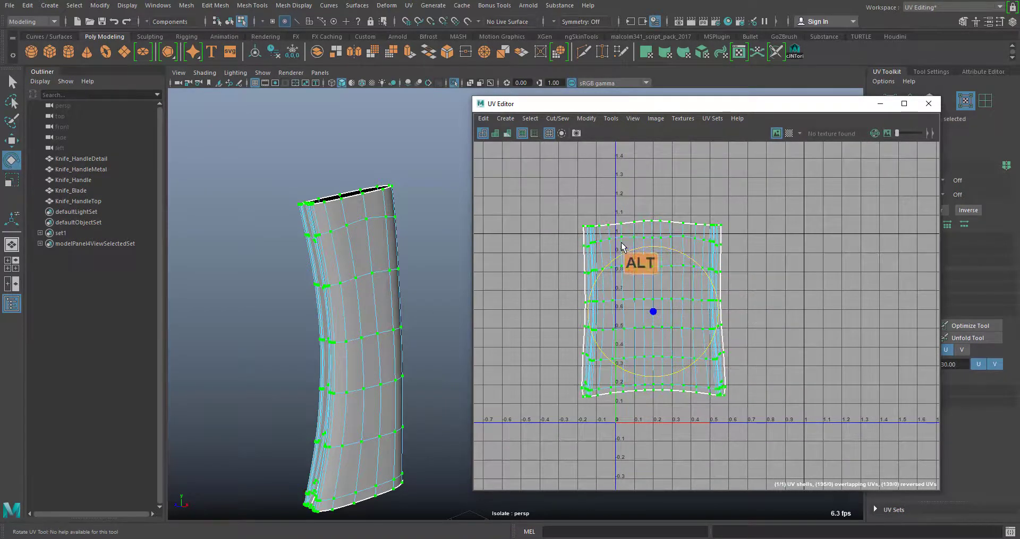
{"action": "right_click_drag", "start_coordinate": [619, 246], "coordinate": [661, 340], "text": "alt"}
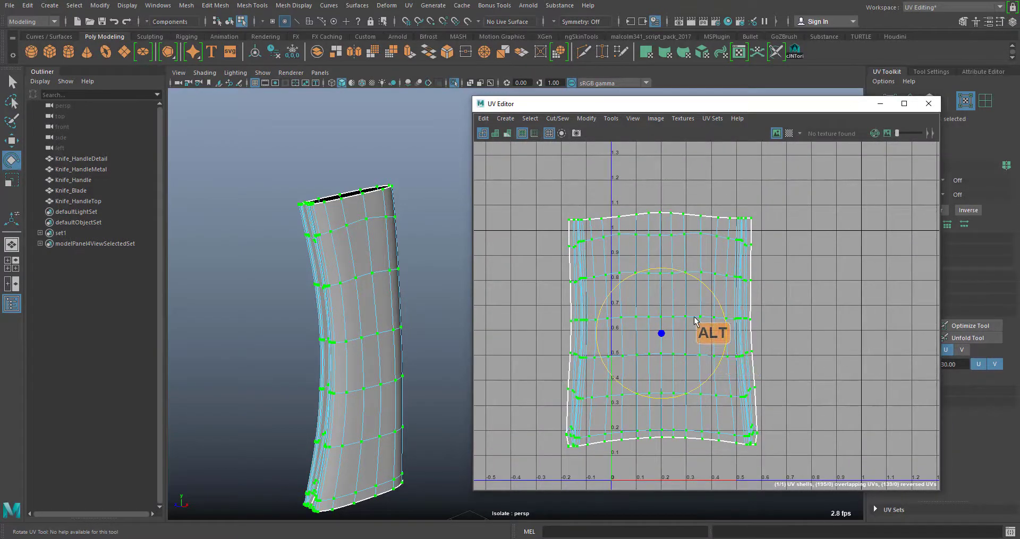
Scale the handle's UV shell down uniformly to about 0.55 UV units wide.
{"action": "key", "text": "r"}
{"action": "left_click_drag", "start_coordinate": [661, 333], "coordinate": [647, 334]}
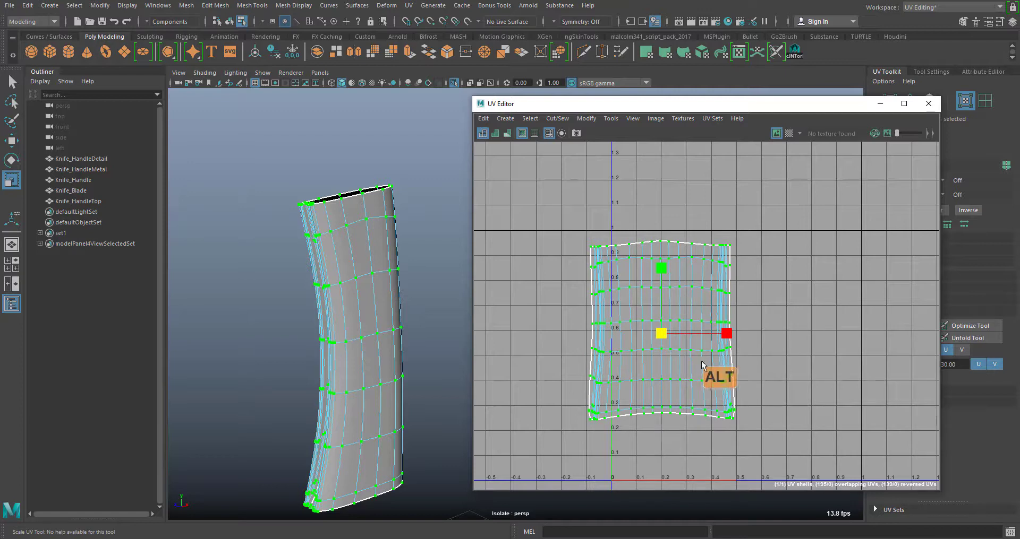
{"action": "middle_click_drag", "start_coordinate": [702, 365], "coordinate": [724, 315], "text": "alt"}
{"action": "left_click_drag", "start_coordinate": [685, 320], "coordinate": [682, 319]}
{"action": "middle_click_drag", "start_coordinate": [757, 355], "coordinate": [715, 356], "text": "alt"}
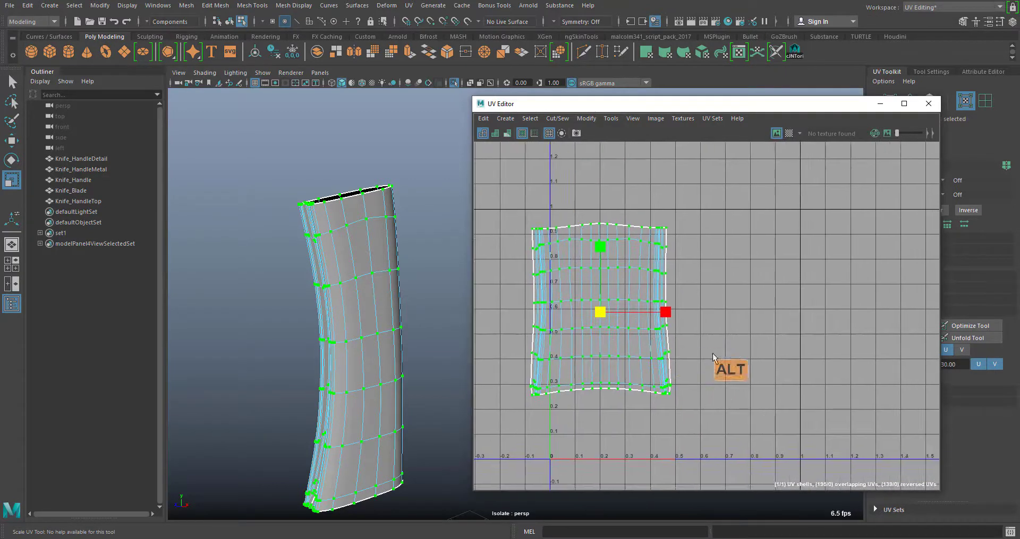
Move the handle's UV shell outside the 0–1 space, centred at about U -0.3, V 0.75.
{"action": "key", "text": "w"}
{"action": "left_click_drag", "start_coordinate": [598, 312], "coordinate": [492, 276]}
{"action": "middle_click_drag", "start_coordinate": [725, 343], "coordinate": [847, 339], "text": "alt"}
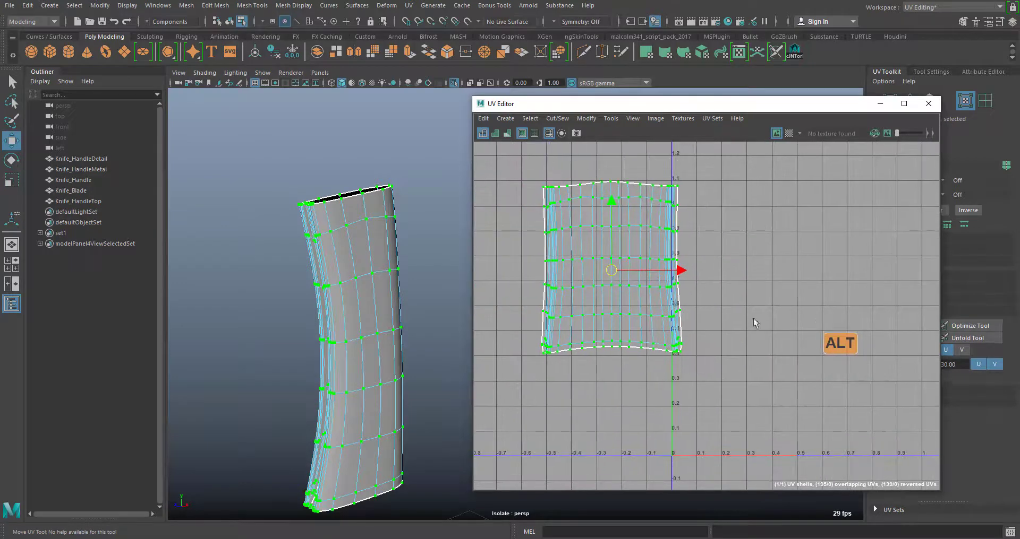
{"action": "left_click_drag", "start_coordinate": [678, 271], "coordinate": [660, 271]}
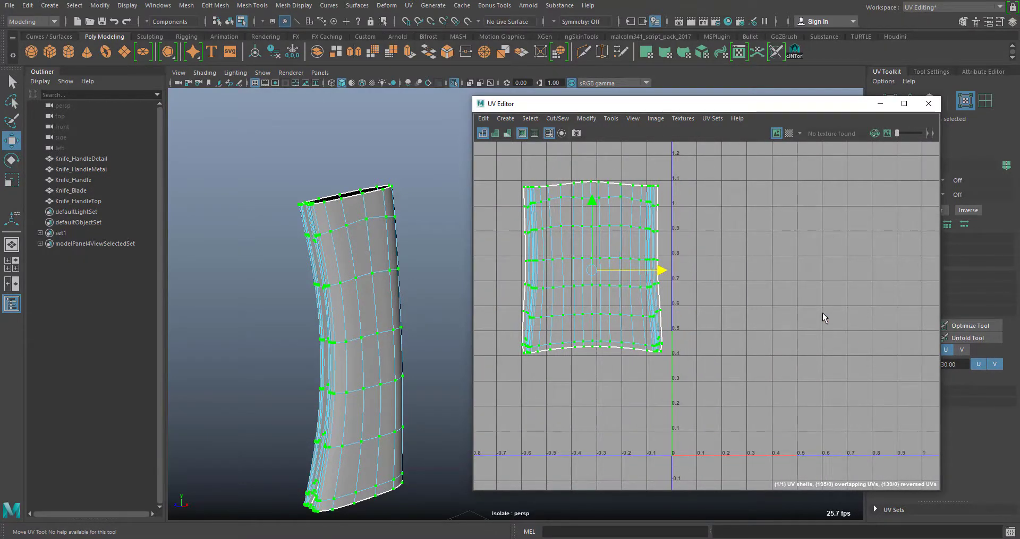
{"action": "middle_click_drag", "start_coordinate": [822, 318], "coordinate": [746, 278], "text": "alt"}
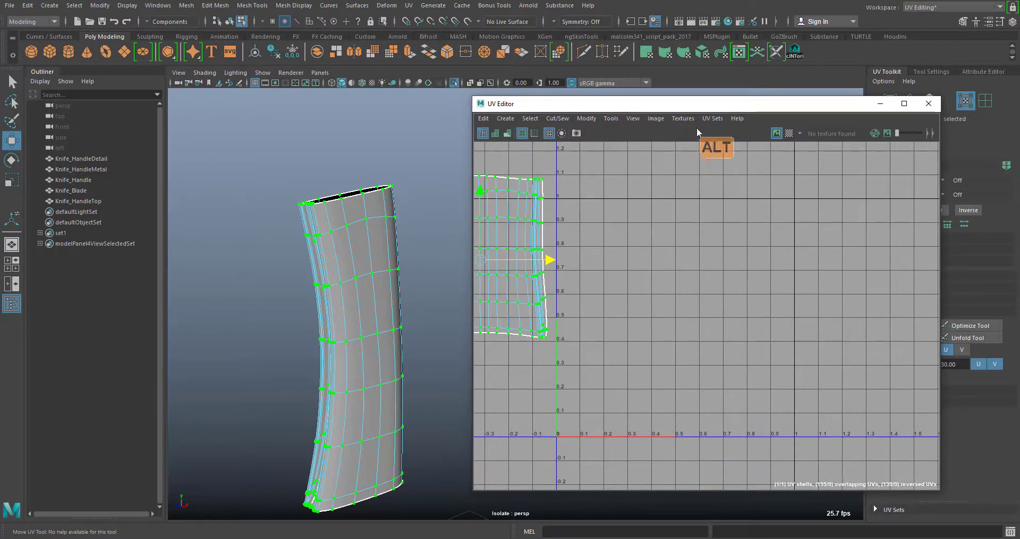
Reposition and enlarge the UV Editor window to examine the empty 0–1 UV tile and its neighbour.
{"action": "left_click_drag", "start_coordinate": [677, 104], "coordinate": [500, 46]}
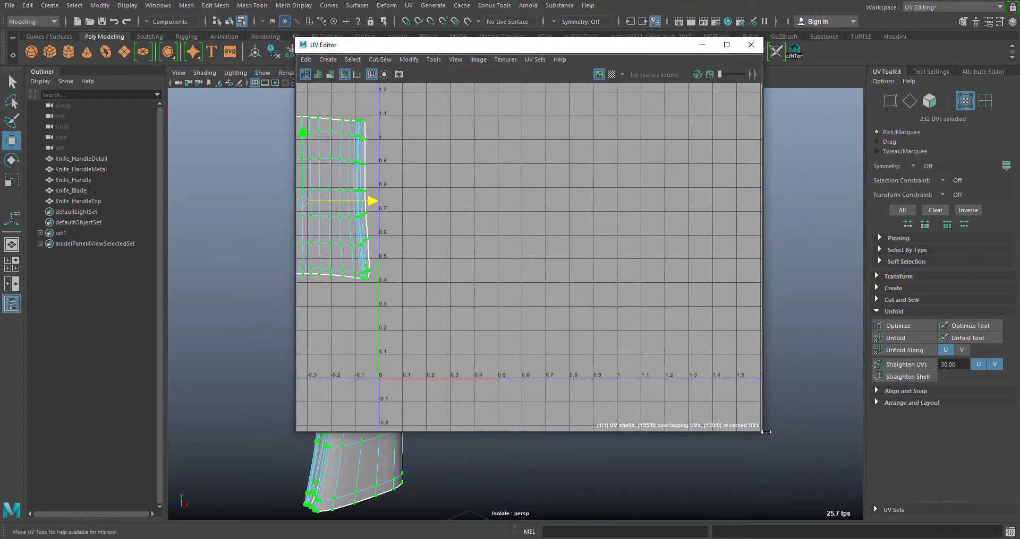
{"action": "left_click_drag", "start_coordinate": [763, 434], "coordinate": [818, 481]}
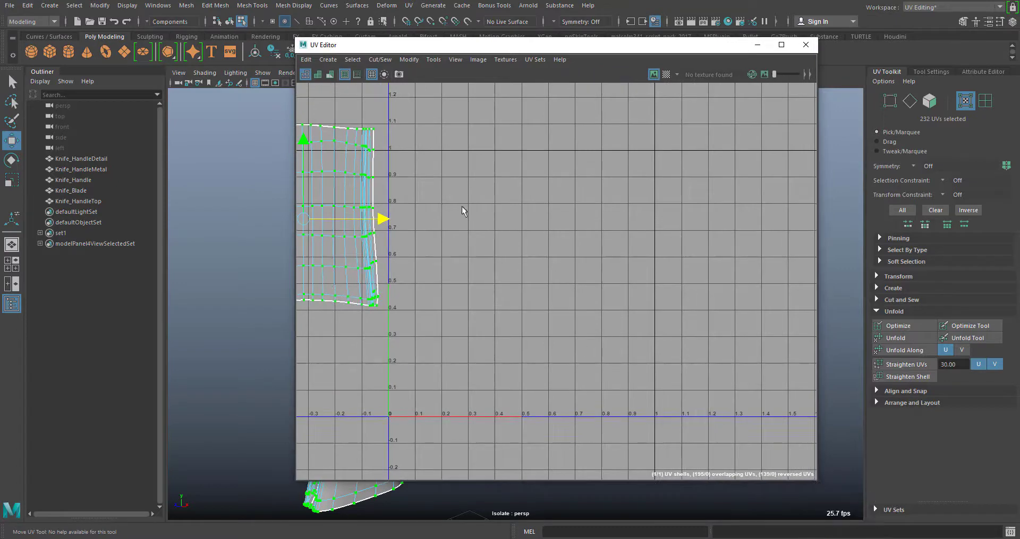
{"action": "middle_click_drag", "start_coordinate": [415, 153], "coordinate": [500, 221], "text": "alt"}
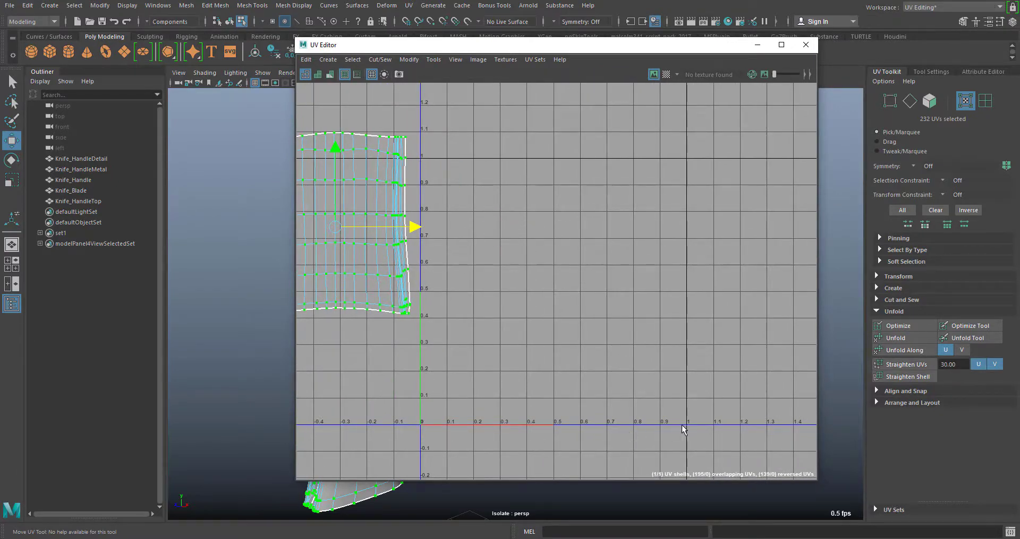
{"action": "middle_click_drag", "start_coordinate": [682, 426], "coordinate": [498, 410], "text": "alt"}
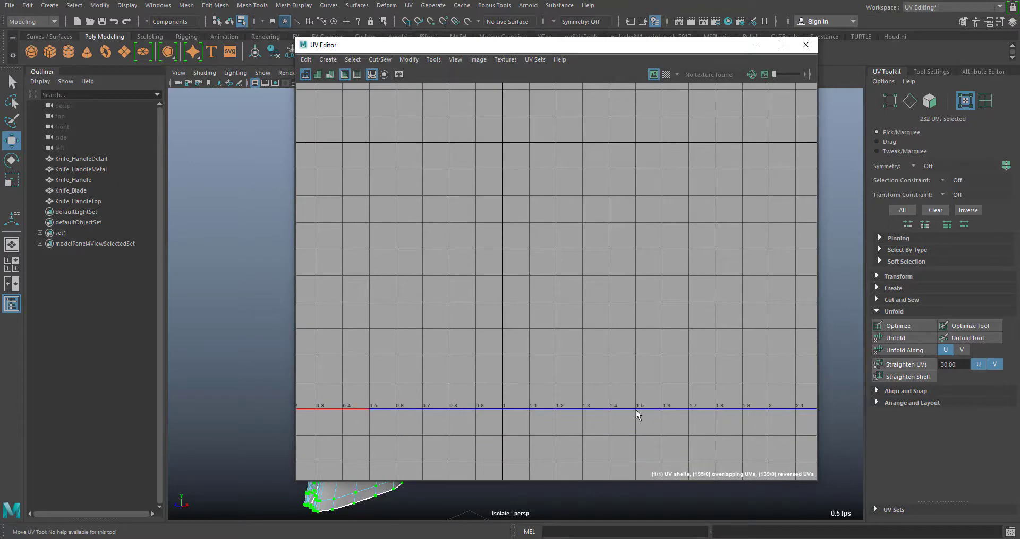
Move the handle's UV shell inside the 0–1 tile, centred at about U 0.3, V 0.63.
{"action": "right_click_drag", "start_coordinate": [636, 411], "coordinate": [502, 322], "text": "alt"}
{"action": "middle_click_drag", "start_coordinate": [570, 305], "coordinate": [677, 327], "text": "alt"}
{"action": "left_click_drag", "start_coordinate": [417, 287], "coordinate": [530, 310]}
{"action": "right_click_drag", "start_coordinate": [523, 247], "coordinate": [565, 305], "text": "alt"}
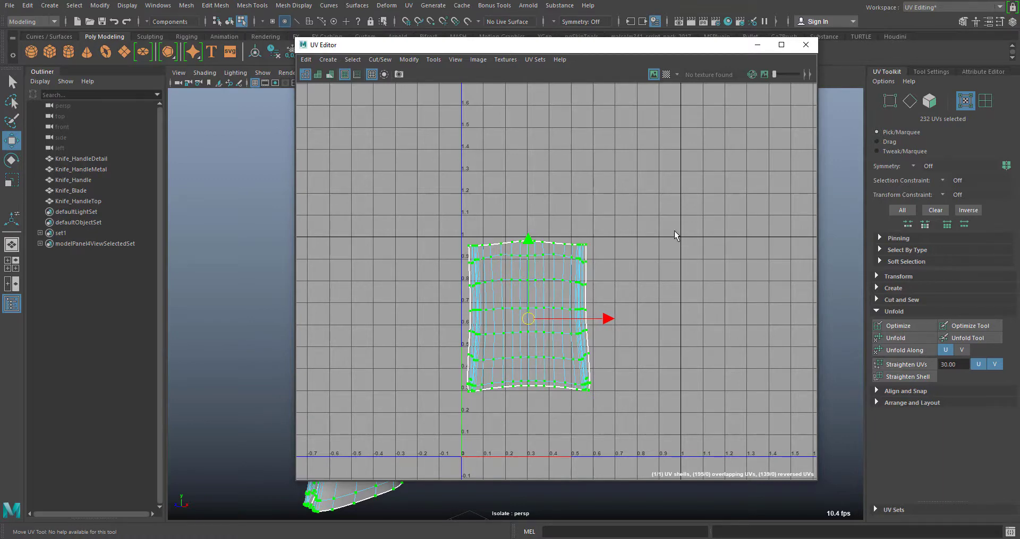
Shift the UV Editor window aside to view the whole handle next to its UV shell.
{"action": "left_click_drag", "start_coordinate": [470, 51], "coordinate": [641, 107]}
{"action": "right_click_drag", "start_coordinate": [422, 339], "coordinate": [368, 328], "text": "alt"}
{"action": "middle_click_drag", "start_coordinate": [676, 425], "coordinate": [635, 389], "text": "alt"}
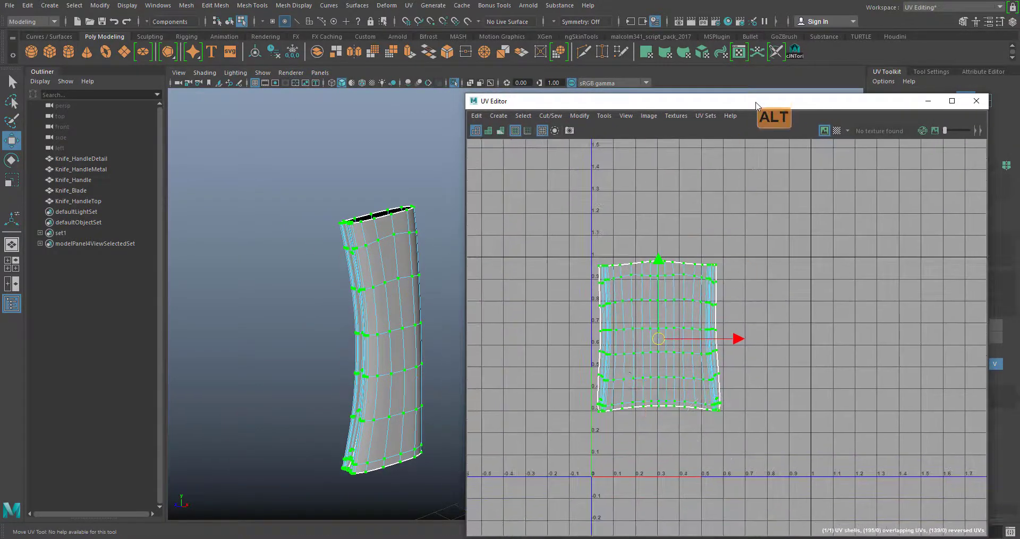
{"action": "left_click_drag", "start_coordinate": [758, 102], "coordinate": [607, 86]}
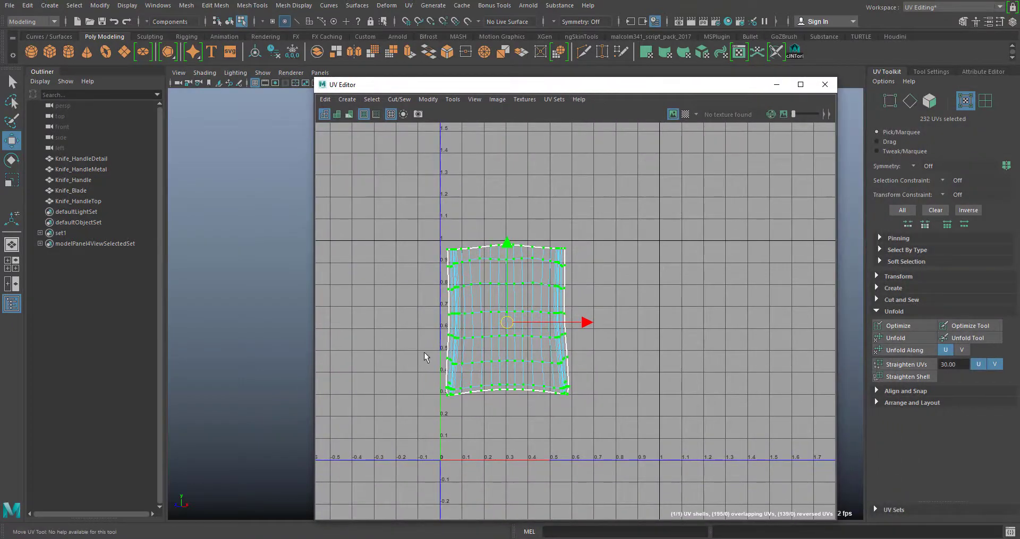
Straighten the handle's UVs along both U and V with a 30-degree maximum angle.
{"action": "right_click_drag", "start_coordinate": [424, 345], "coordinate": [489, 408], "text": "alt"}
{"action": "middle_click_drag", "start_coordinate": [489, 410], "coordinate": [455, 377], "text": "alt"}
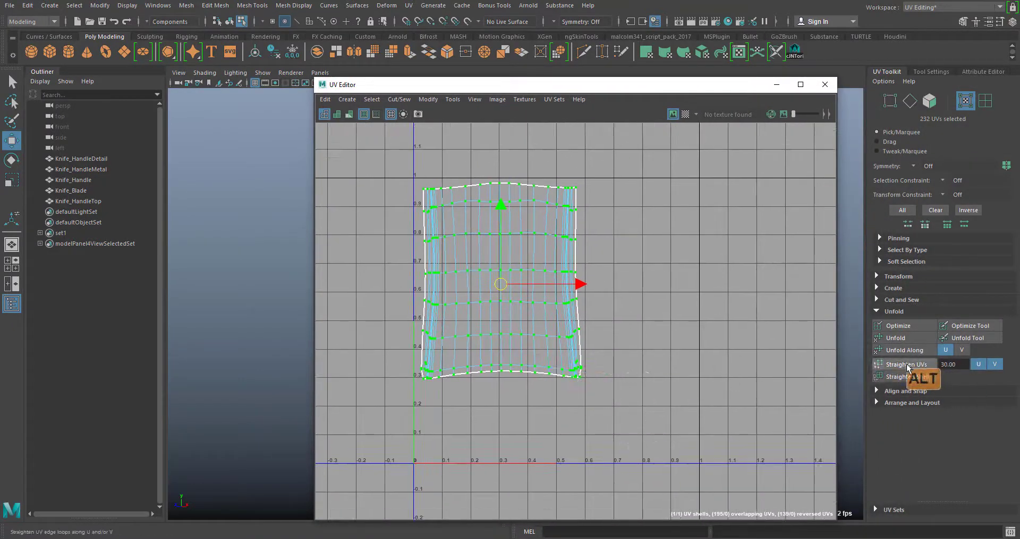
{"action": "scroll", "coordinate": [467, 391], "scroll_direction": "up", "scroll_amount": 2}
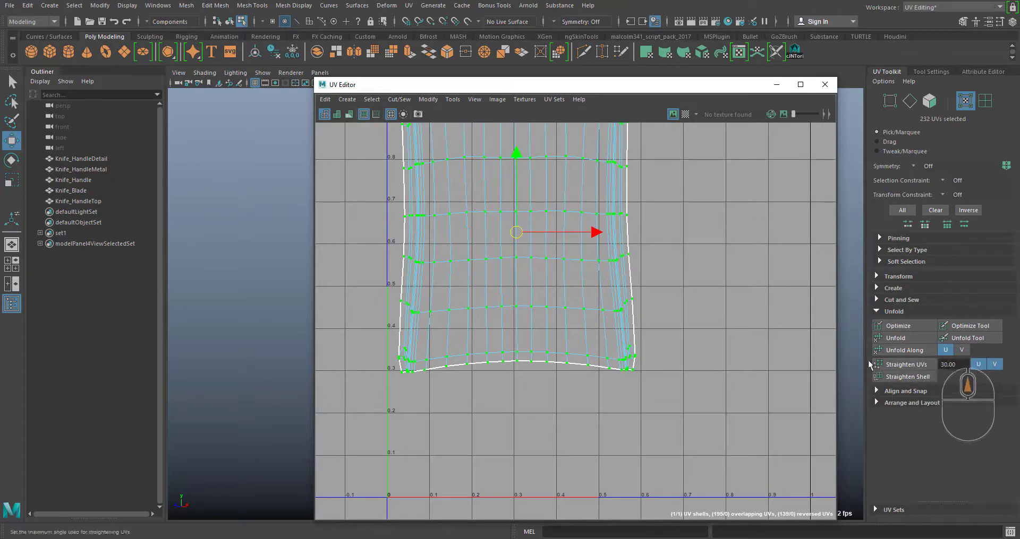
{"action": "middle_click_drag", "start_coordinate": [690, 345], "coordinate": [673, 462], "text": "alt"}
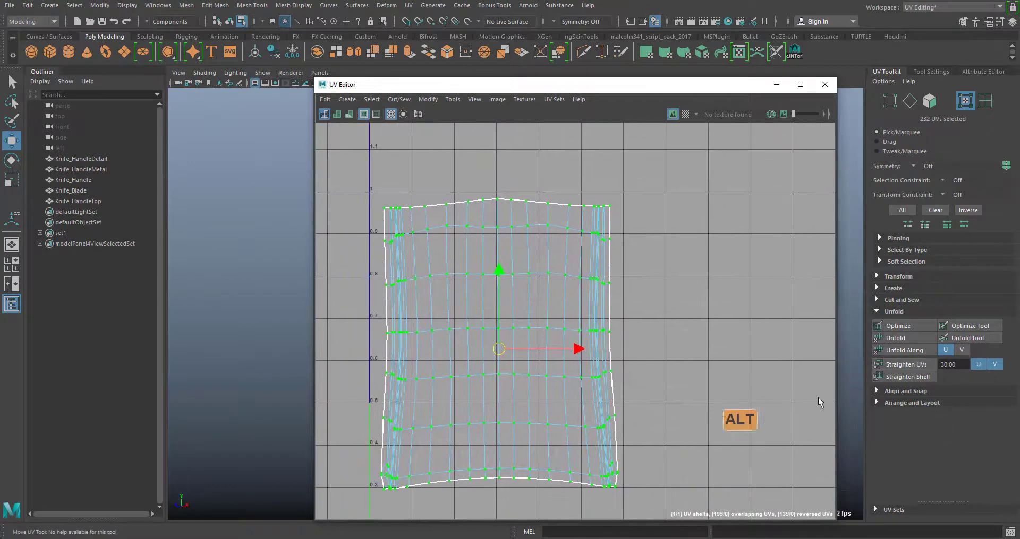
{"action": "left_click", "coordinate": [907, 365]}
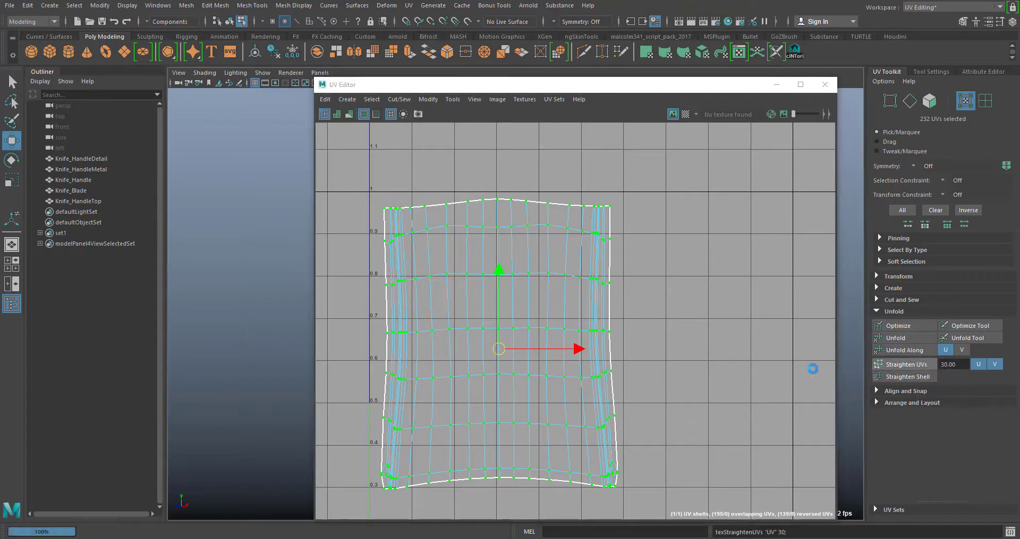
Examine the straightened shell's border columns and the UV rows along its full length.
{"action": "middle_click_drag", "start_coordinate": [563, 349], "coordinate": [599, 308], "text": "alt"}
{"action": "mouse_move", "coordinate": [394, 441]}
{"action": "right_mouse_down", "text": "alt"}
{"action": "mouse_move", "coordinate": [486, 508]}
{"action": "mouse_move", "coordinate": [411, 431]}
{"action": "right_mouse_up", "text": "alt"}
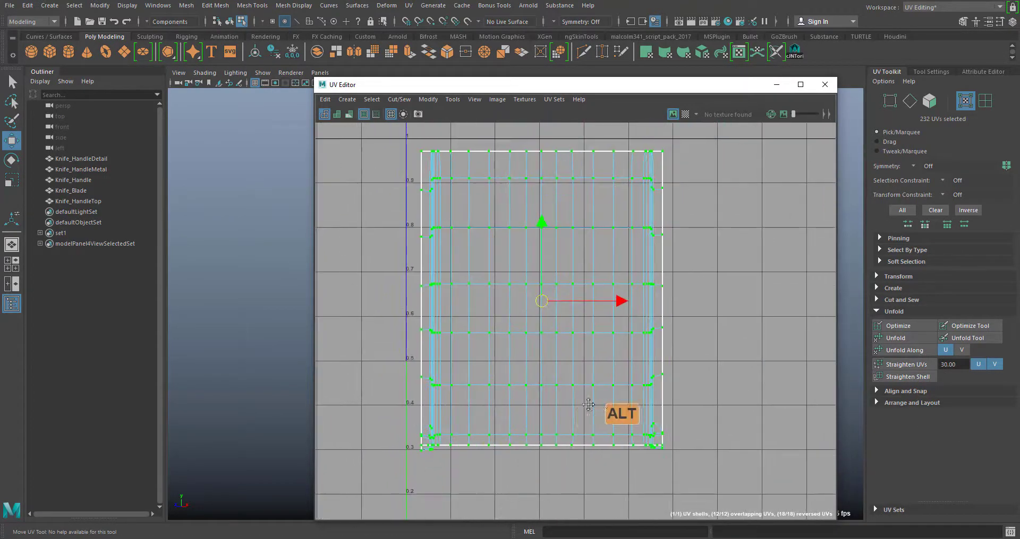
{"action": "middle_click_drag", "start_coordinate": [550, 317], "coordinate": [511, 338], "text": "alt"}
{"action": "right_click_drag", "start_coordinate": [511, 338], "coordinate": [592, 380], "text": "alt"}
{"action": "middle_click_drag", "start_coordinate": [591, 380], "coordinate": [641, 347], "text": "alt"}
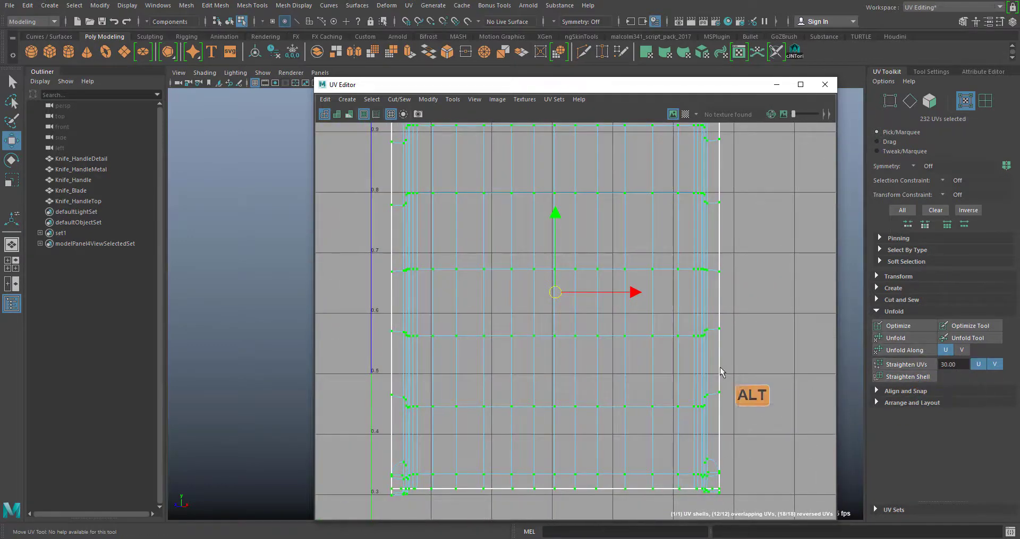
{"action": "middle_click_drag", "start_coordinate": [719, 367], "coordinate": [706, 456], "text": "alt"}
{"action": "right_click_drag", "start_coordinate": [706, 456], "coordinate": [734, 381], "text": "alt"}
{"action": "middle_click_drag", "start_coordinate": [735, 381], "coordinate": [738, 359], "text": "alt"}
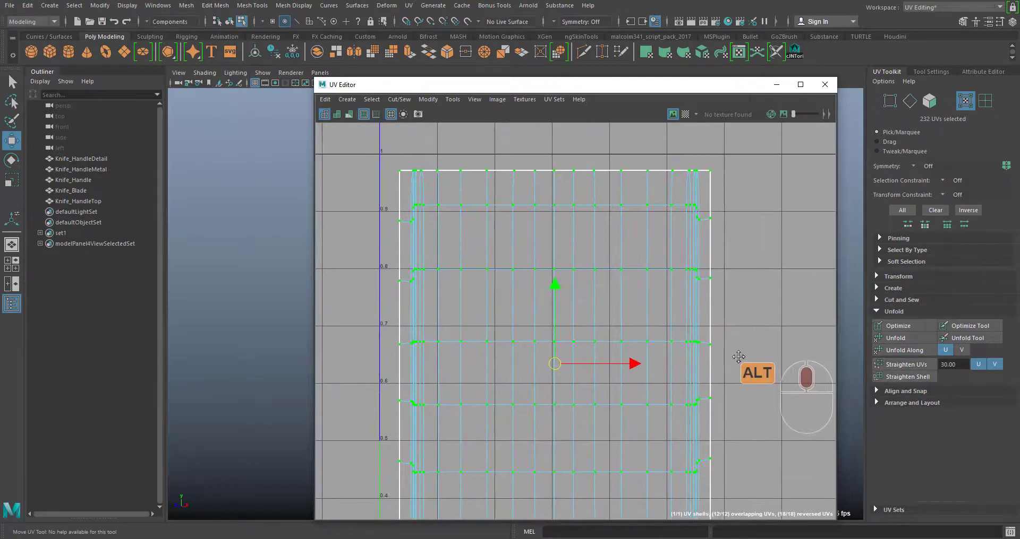
Display UV distortion shading and check the stretching across the handle's straightened shell.
{"action": "mouse_move", "coordinate": [498, 88]}
{"action": "left_mouse_down"}
{"action": "mouse_move", "coordinate": [662, 91]}
{"action": "mouse_move", "coordinate": [494, 94]}
{"action": "left_mouse_up"}
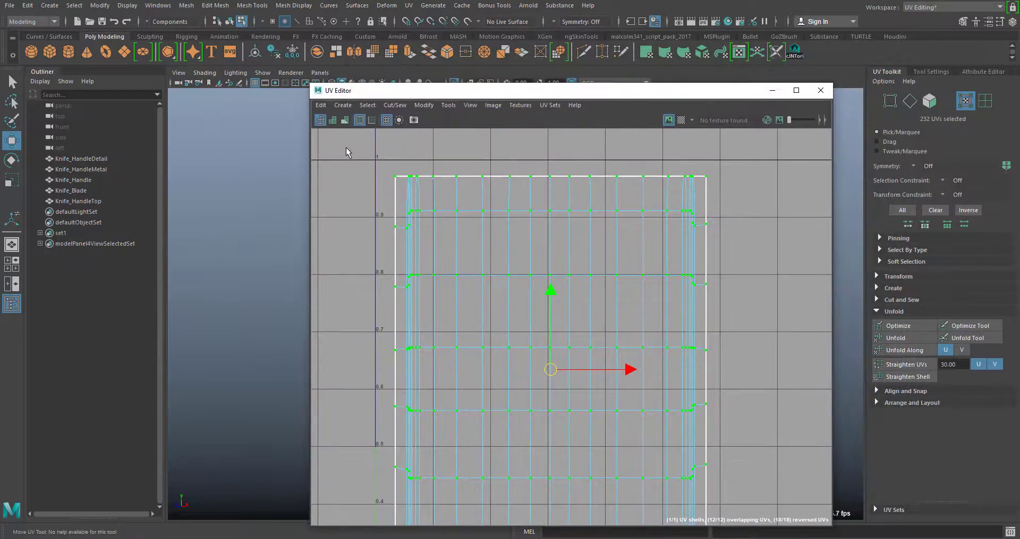
{"action": "left_click", "coordinate": [346, 120]}
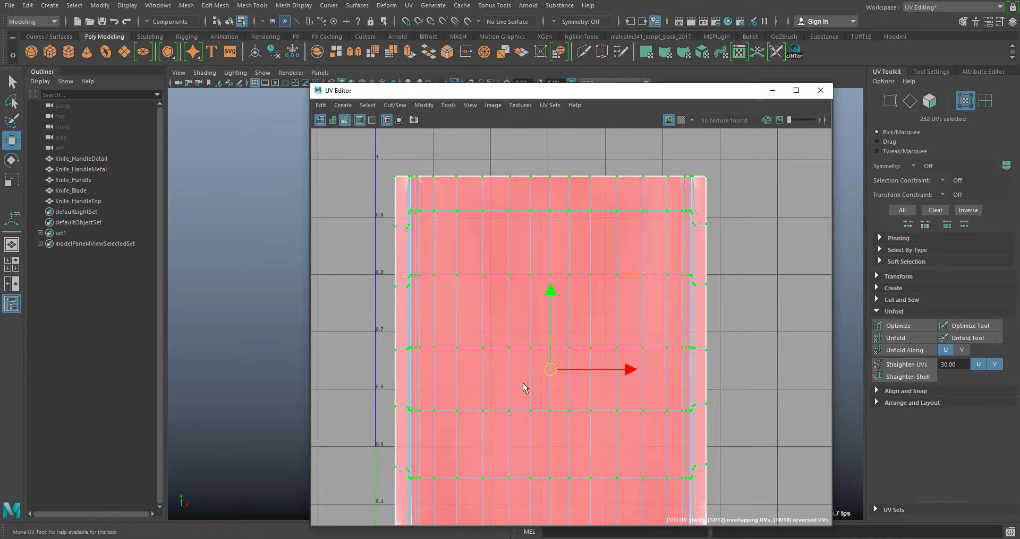
{"action": "middle_click_drag", "start_coordinate": [643, 408], "coordinate": [652, 349], "text": "alt"}
{"action": "right_click_drag", "start_coordinate": [658, 362], "coordinate": [605, 345], "text": "alt"}
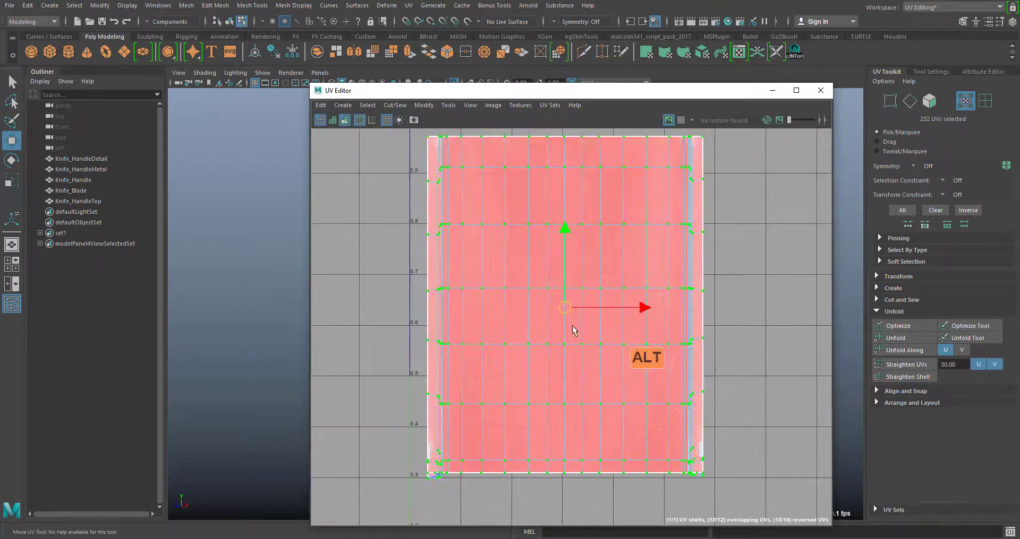
{"action": "middle_click_drag", "start_coordinate": [659, 362], "coordinate": [650, 380], "text": "alt"}
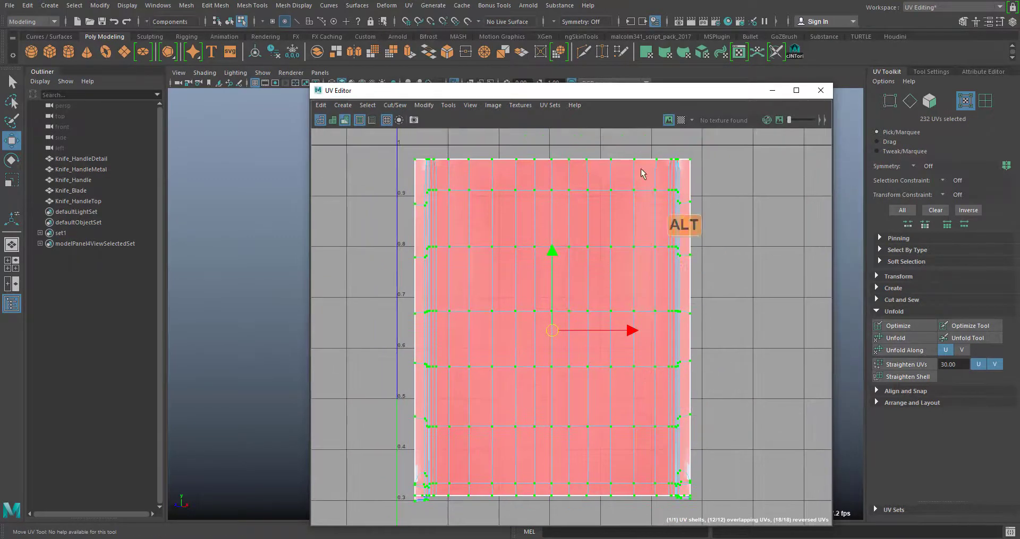
{"action": "left_click_drag", "start_coordinate": [609, 96], "coordinate": [563, 87]}
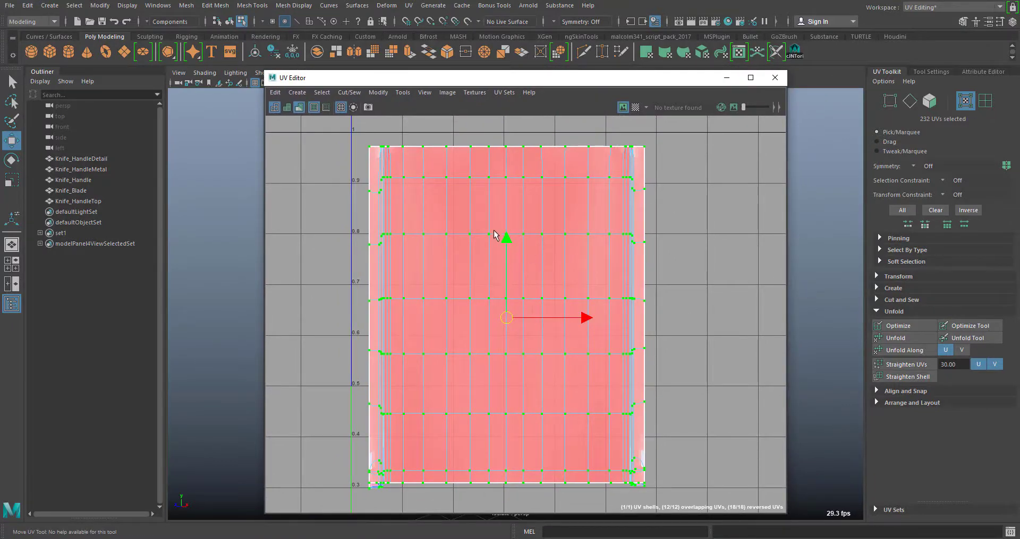
Unfold the handle's UVs again, nudge the shell slightly upward and rotate it upright.
{"action": "left_click", "coordinate": [895, 338]}
{"action": "left_click_drag", "start_coordinate": [507, 319], "coordinate": [508, 310]}
{"action": "key", "text": "r"}
{"action": "key", "text": "e"}
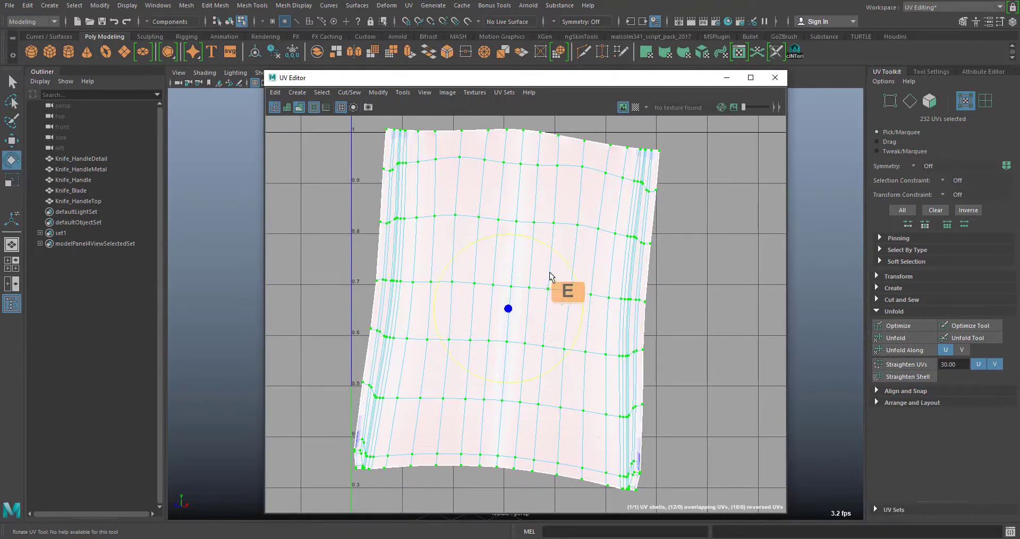
{"action": "left_click_drag", "start_coordinate": [549, 276], "coordinate": [560, 262]}
Return the handle to object mode and turn off isolation to show all knife parts in the viewport.
{"action": "left_click_drag", "start_coordinate": [467, 84], "coordinate": [731, 90]}
{"action": "scroll", "coordinate": [768, 345], "scroll_direction": "down", "scroll_amount": 2}
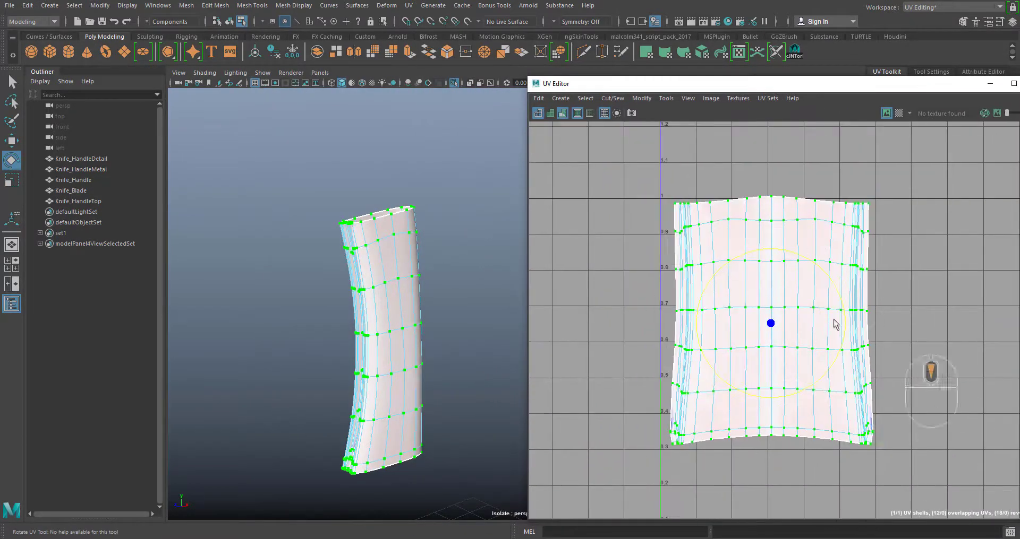
{"action": "right_click", "coordinate": [393, 240]}
{"action": "left_click", "coordinate": [445, 225]}
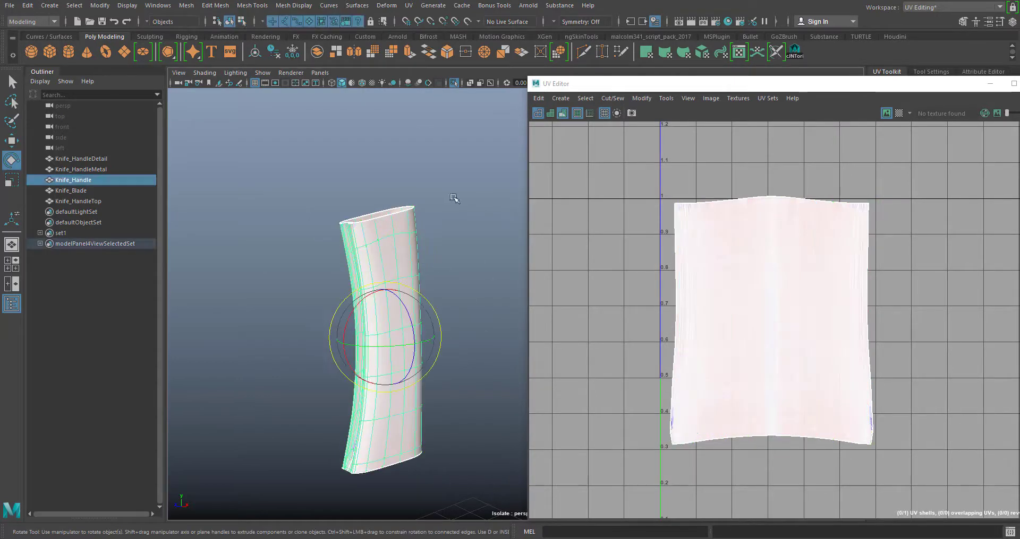
{"action": "left_click", "coordinate": [453, 83]}
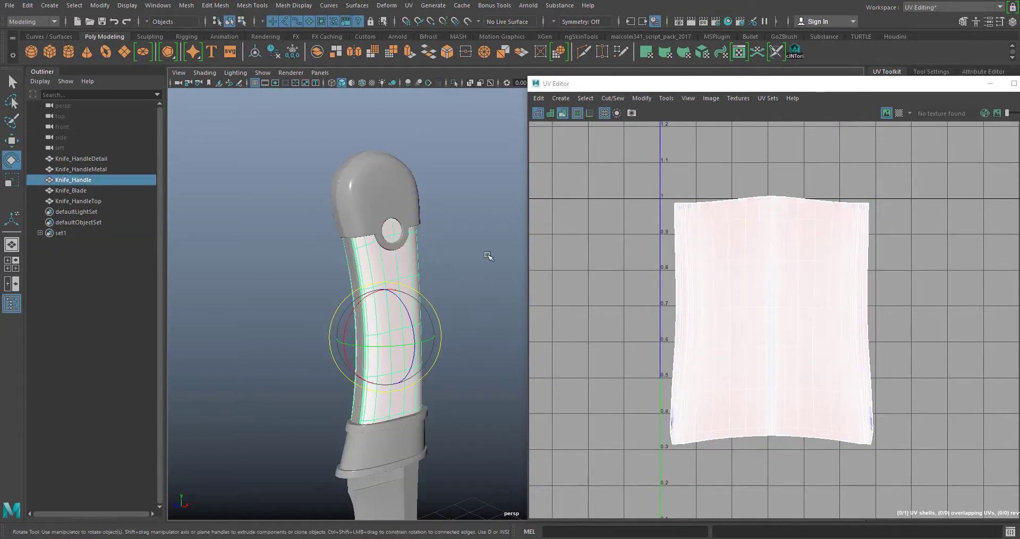
Clear the handle selection and select the Knife_HandleTop object.
{"action": "left_click_drag", "start_coordinate": [485, 254], "coordinate": [543, 329]}
{"action": "left_click", "coordinate": [386, 320]}
{"action": "left_click", "coordinate": [391, 219]}
{"action": "mouse_move", "coordinate": [386, 371]}
{"action": "left_mouse_down", "text": "alt"}
{"action": "mouse_move", "coordinate": [378, 352]}
{"action": "mouse_move", "coordinate": [401, 371]}
{"action": "left_mouse_up", "text": "alt"}
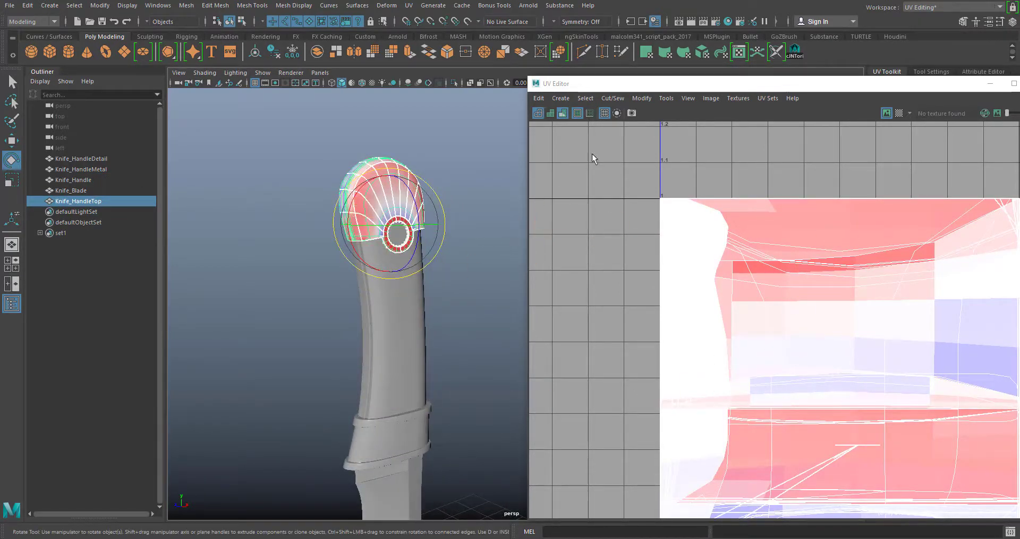
Turn off UV distortion shading and frame Knife_HandleTop closely in the viewport beside the UV Editor.
{"action": "left_click_drag", "start_coordinate": [580, 83], "coordinate": [504, 62]}
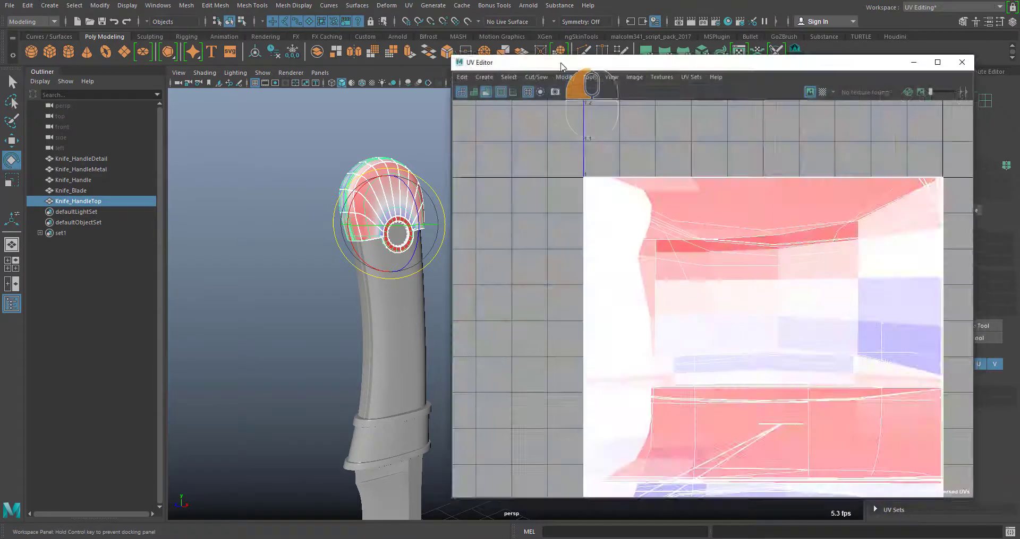
{"action": "left_click", "coordinate": [486, 93]}
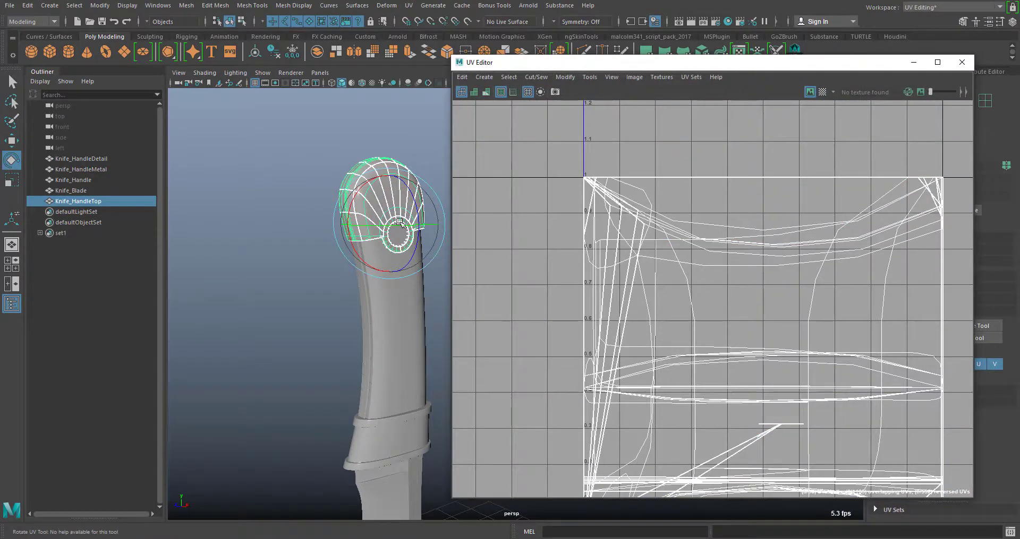
{"action": "right_click_drag", "start_coordinate": [340, 223], "coordinate": [391, 364], "text": "alt"}
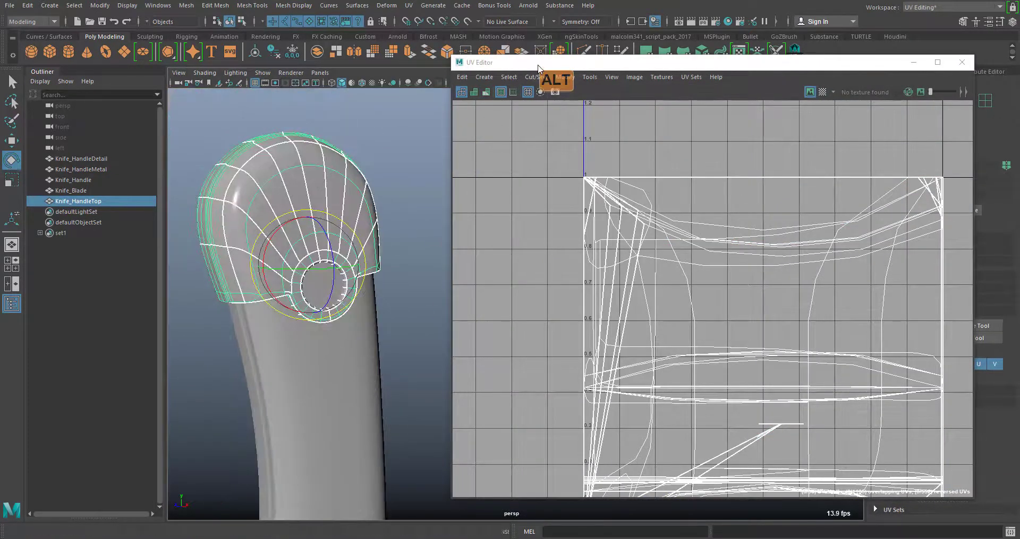
{"action": "left_click_drag", "start_coordinate": [538, 59], "coordinate": [626, 106]}
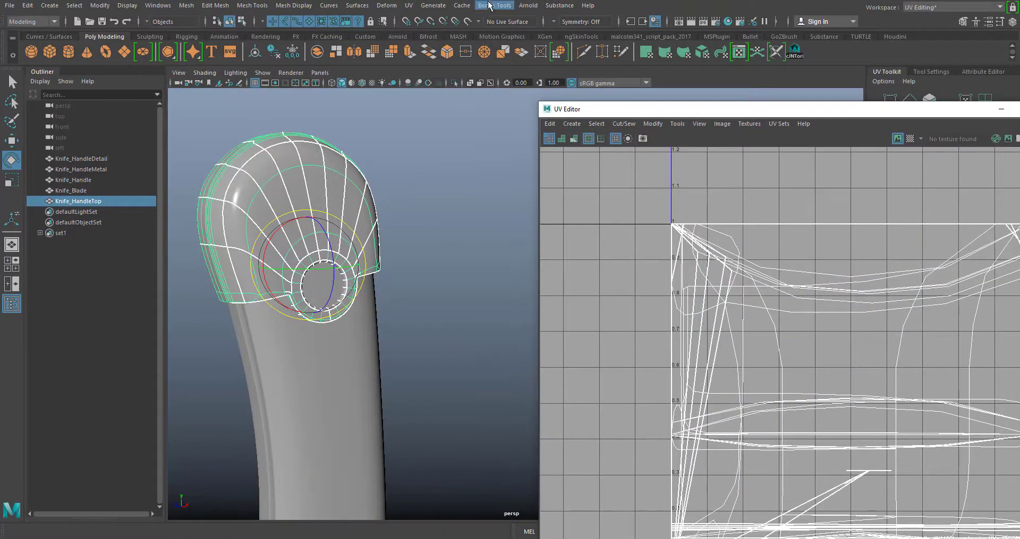
Apply a planar UV projection to Knife_HandleTop, fitted to the bounding box and projected from the X axis.
{"action": "left_click", "coordinate": [408, 5]}
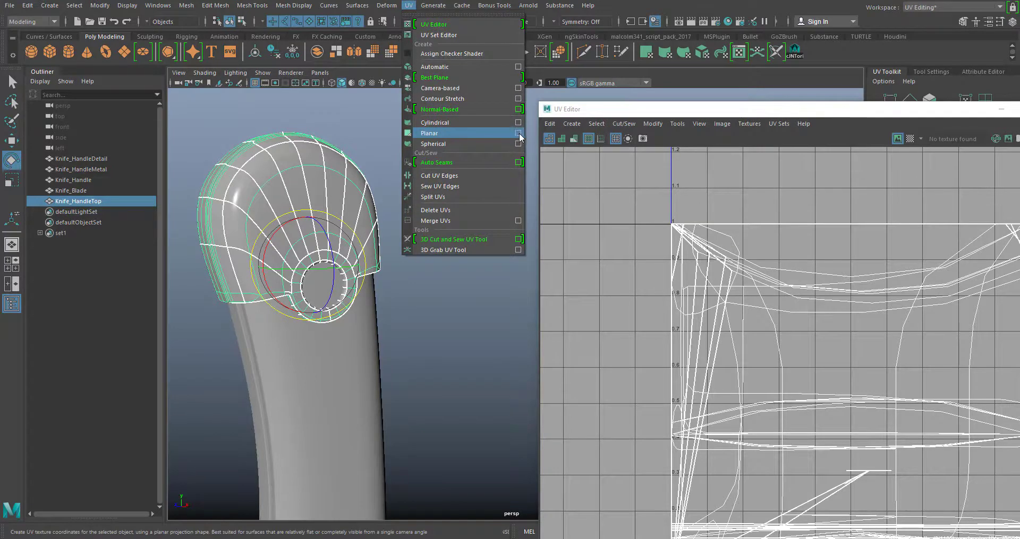
{"action": "left_click", "coordinate": [518, 133]}
{"action": "left_click_drag", "start_coordinate": [216, 495], "coordinate": [329, 471], "text": "alt"}
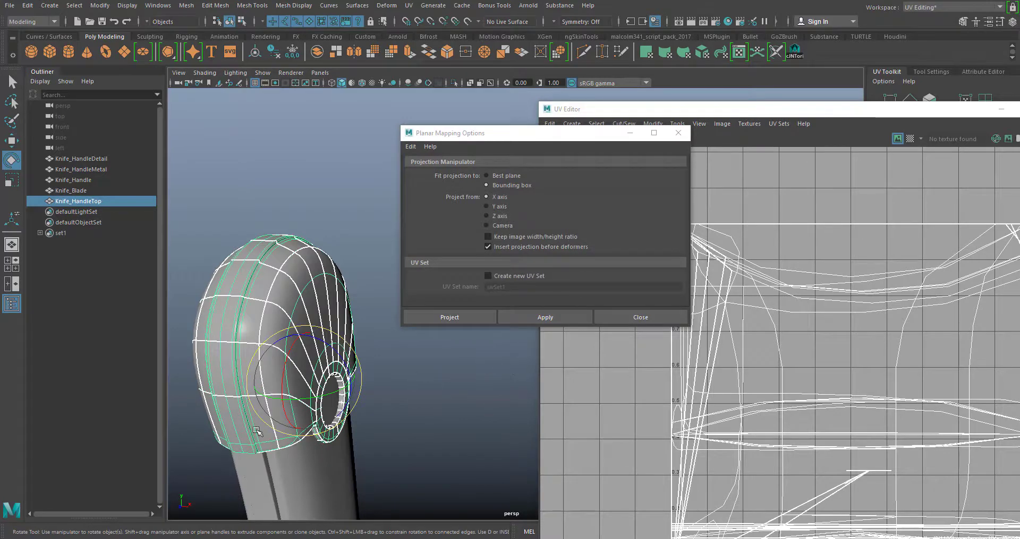
{"action": "left_click_drag", "start_coordinate": [570, 138], "coordinate": [485, 129]}
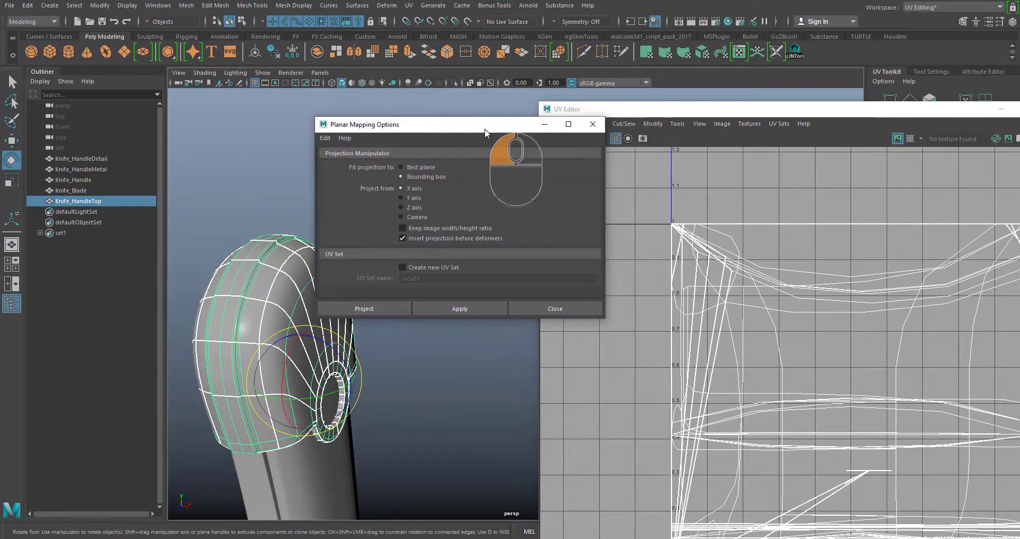
{"action": "left_click", "coordinate": [454, 312]}
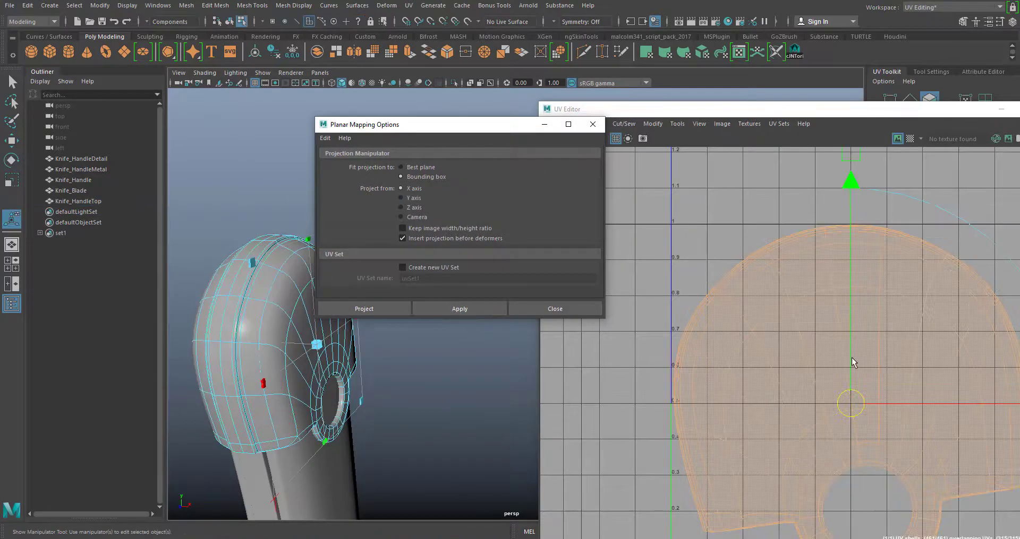
{"action": "scroll", "coordinate": [852, 359], "scroll_direction": "down", "scroll_amount": 3}
{"action": "middle_click_drag", "start_coordinate": [922, 392], "coordinate": [867, 336], "text": "alt"}
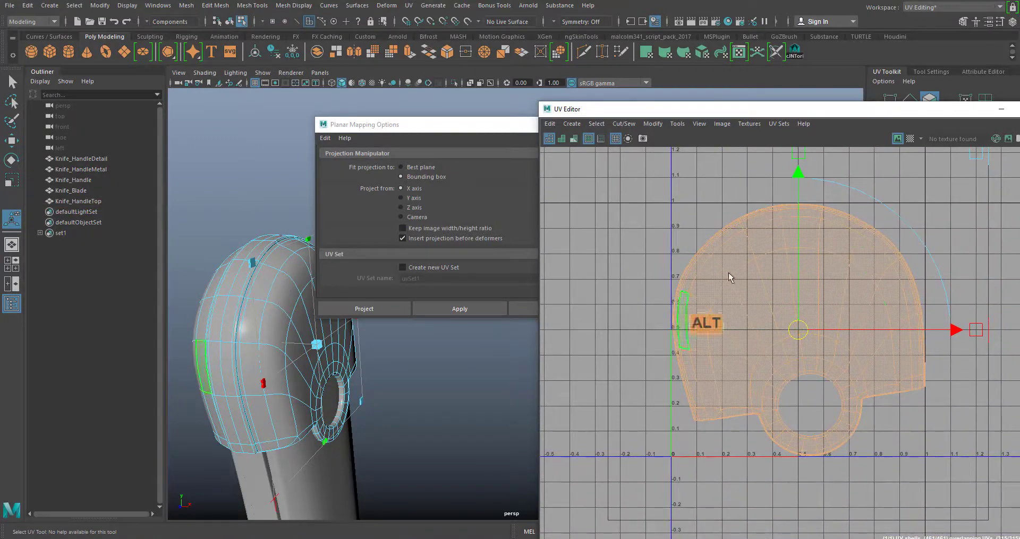
Move the Planar Mapping options aside, return the handle top to object mode and isolate it in the viewport.
{"action": "left_click_drag", "start_coordinate": [446, 385], "coordinate": [404, 190], "text": "alt"}
{"action": "left_click_drag", "start_coordinate": [393, 127], "coordinate": [148, 65]}
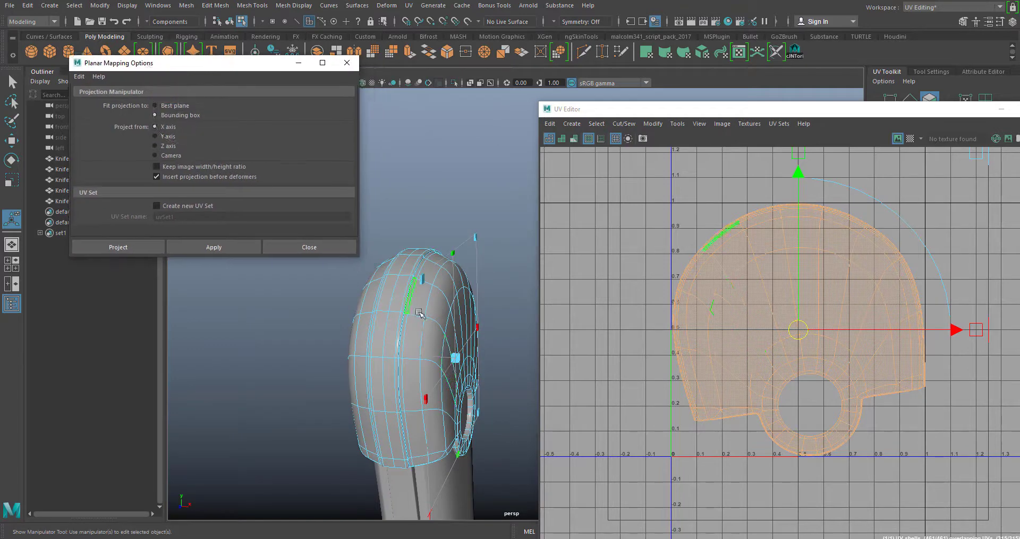
{"action": "left_click_drag", "start_coordinate": [430, 296], "coordinate": [447, 256], "text": "alt"}
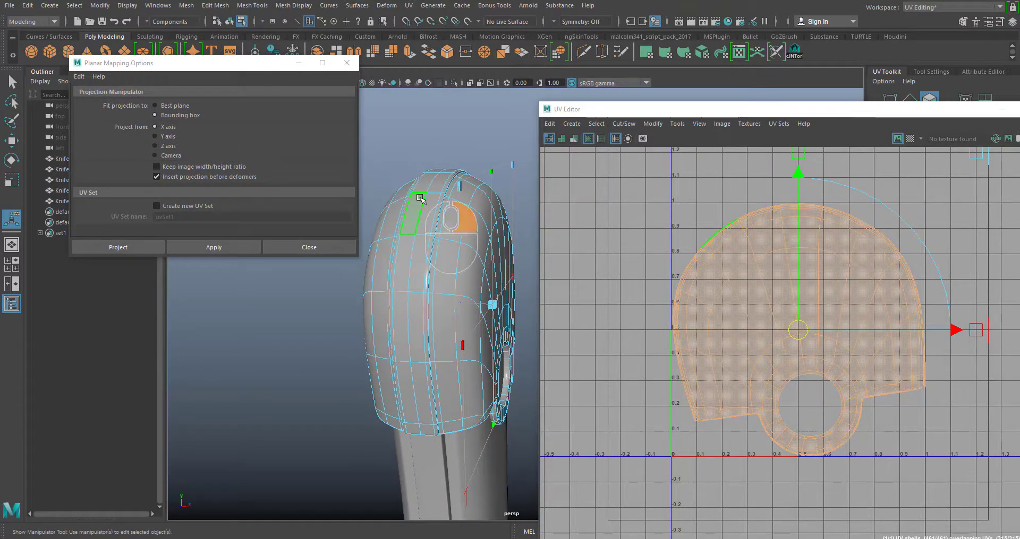
{"action": "right_click_drag", "start_coordinate": [421, 199], "coordinate": [467, 153]}
{"action": "left_click", "coordinate": [454, 84]}
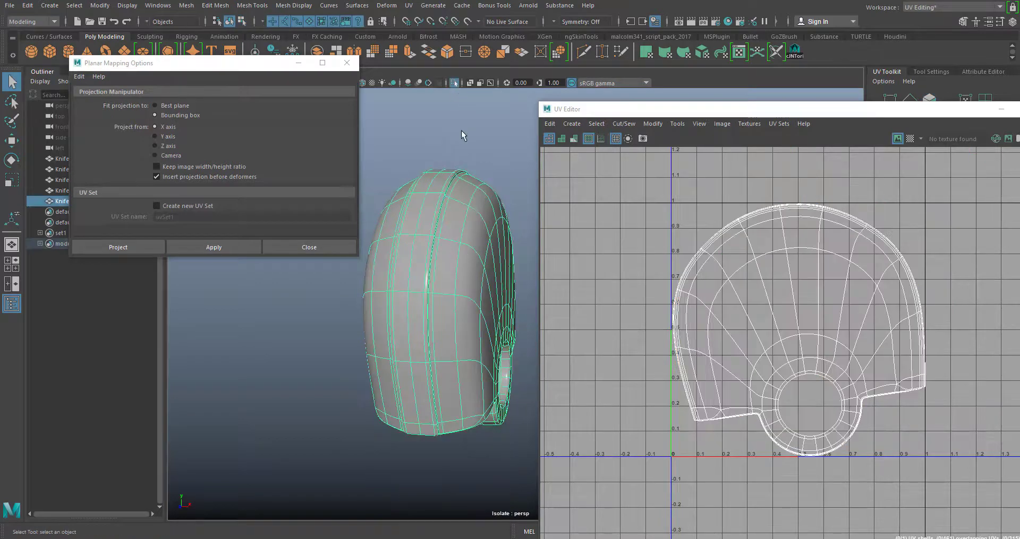
Switch Knife_HandleTop to edge mode and select the edge loop down the middle of its outer rim.
{"action": "left_click_drag", "start_coordinate": [483, 281], "coordinate": [491, 248], "text": "alt"}
{"action": "middle_click_drag", "start_coordinate": [491, 249], "coordinate": [489, 404], "text": "alt"}
{"action": "right_click_drag", "start_coordinate": [468, 183], "coordinate": [479, 231], "text": "alt"}
{"action": "right_click_drag", "start_coordinate": [410, 155], "coordinate": [412, 135]}
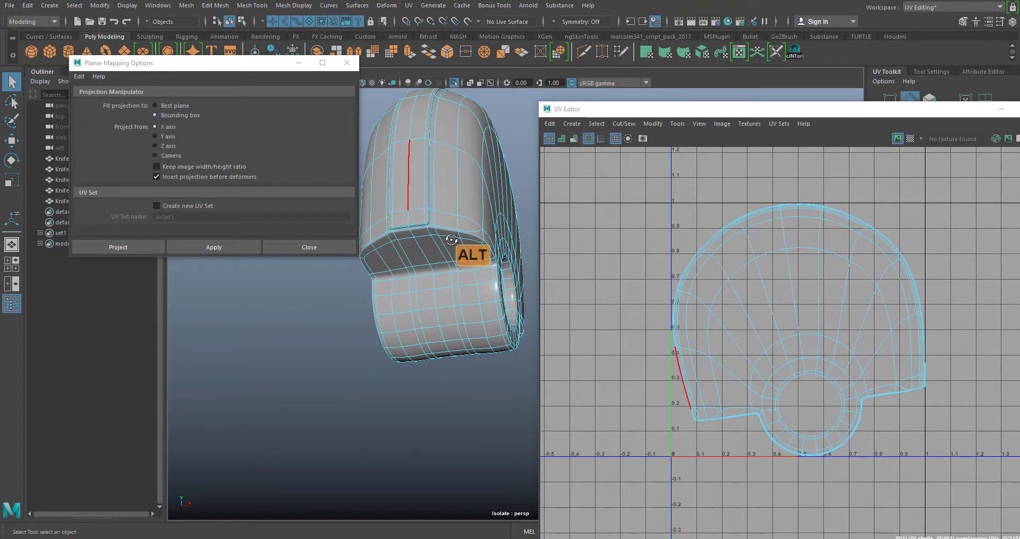
{"action": "left_click_drag", "start_coordinate": [451, 240], "coordinate": [439, 259], "text": "alt"}
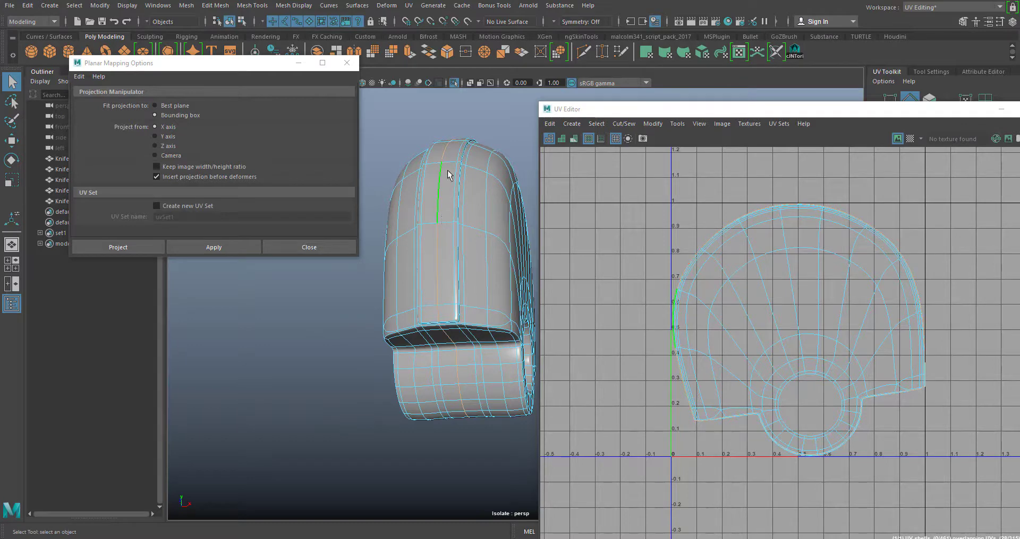
{"action": "left_click_drag", "start_coordinate": [514, 237], "coordinate": [462, 241], "text": "alt"}
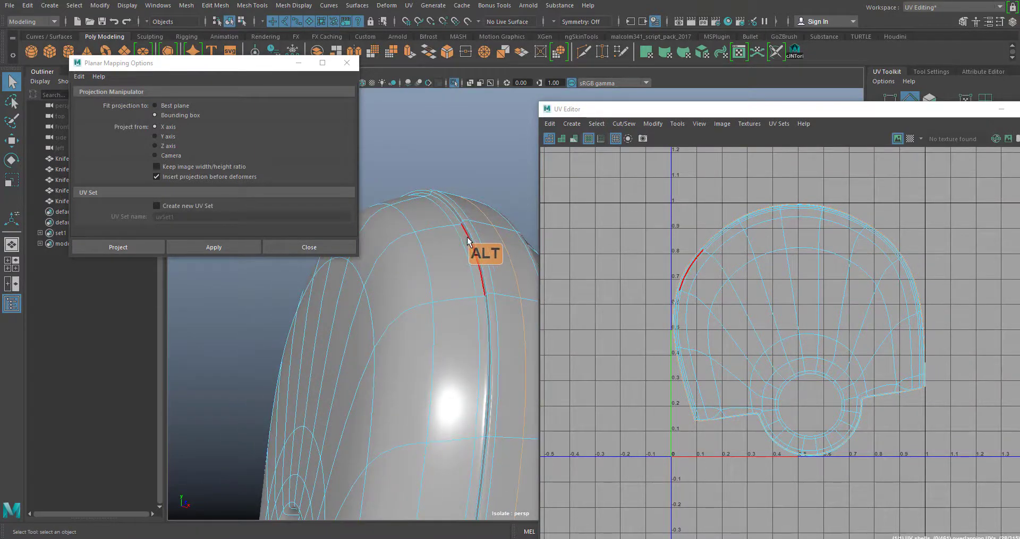
{"action": "scroll", "coordinate": [465, 248], "scroll_direction": "down", "scroll_amount": 5}
{"action": "left_click_drag", "start_coordinate": [481, 308], "coordinate": [434, 289], "text": "alt"}
{"action": "right_click_drag", "start_coordinate": [434, 289], "coordinate": [505, 409], "text": "alt"}
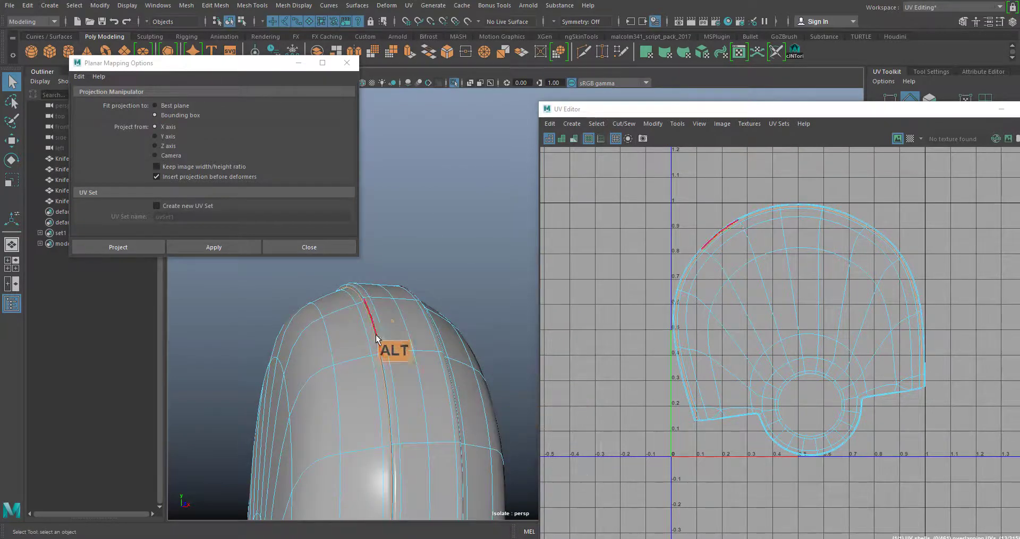
{"action": "double_click", "coordinate": [401, 317]}
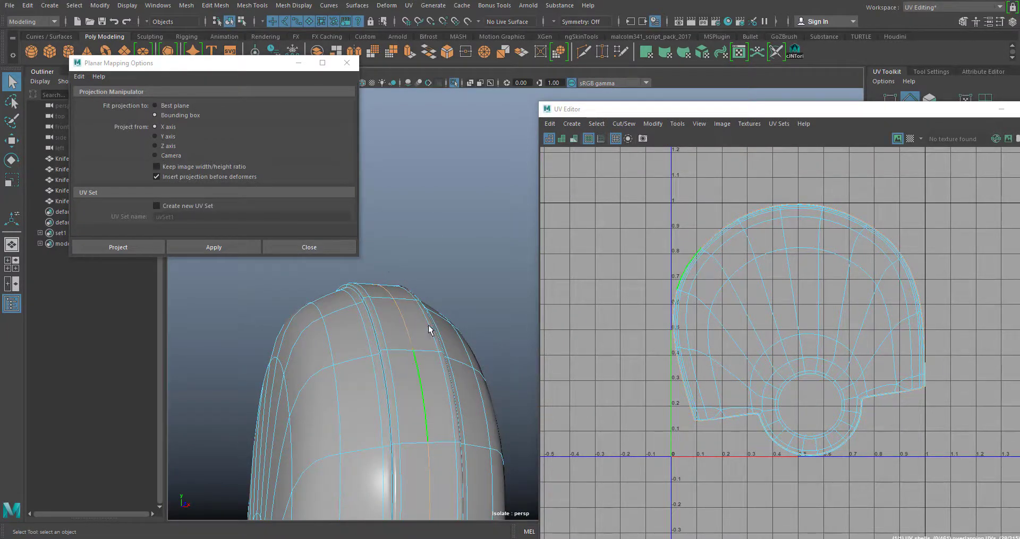
{"action": "scroll", "coordinate": [419, 317], "scroll_direction": "down", "scroll_amount": 3}
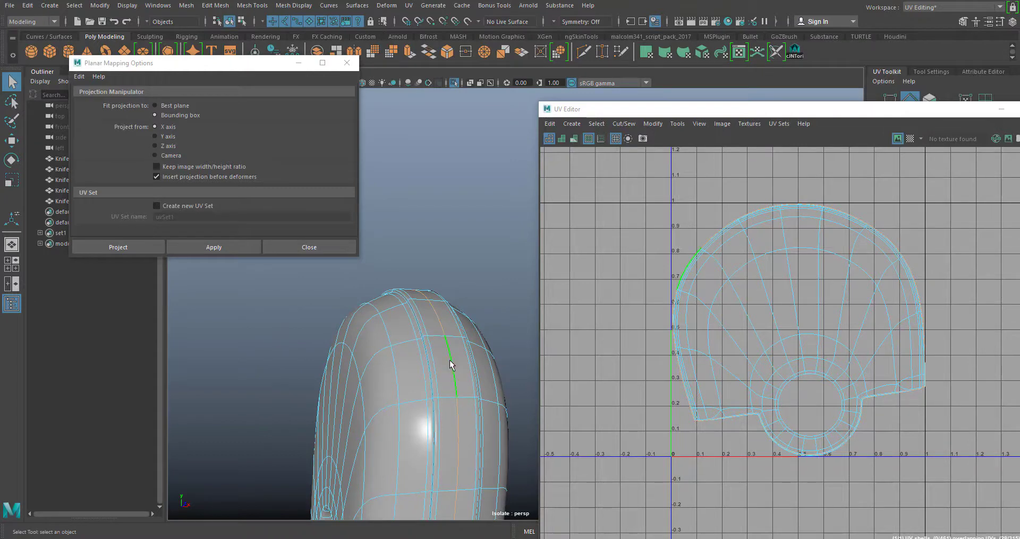
{"action": "left_click_drag", "start_coordinate": [462, 365], "coordinate": [445, 303], "text": "alt"}
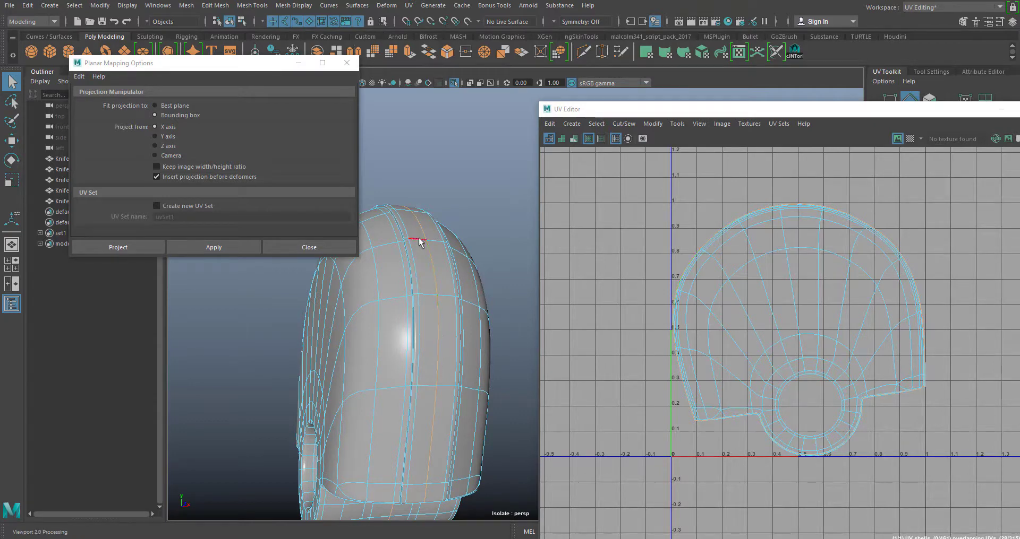
Select the edge loop running along the groove beside the handle top's rim and follow it to the underside corner.
{"action": "right_click_drag", "start_coordinate": [476, 274], "coordinate": [484, 274], "text": "alt"}
{"action": "left_click_drag", "start_coordinate": [484, 275], "coordinate": [463, 245], "text": "alt"}
{"action": "right_click_drag", "start_coordinate": [463, 246], "coordinate": [478, 268], "text": "alt"}
{"action": "middle_click_drag", "start_coordinate": [462, 240], "coordinate": [498, 278], "text": "alt"}
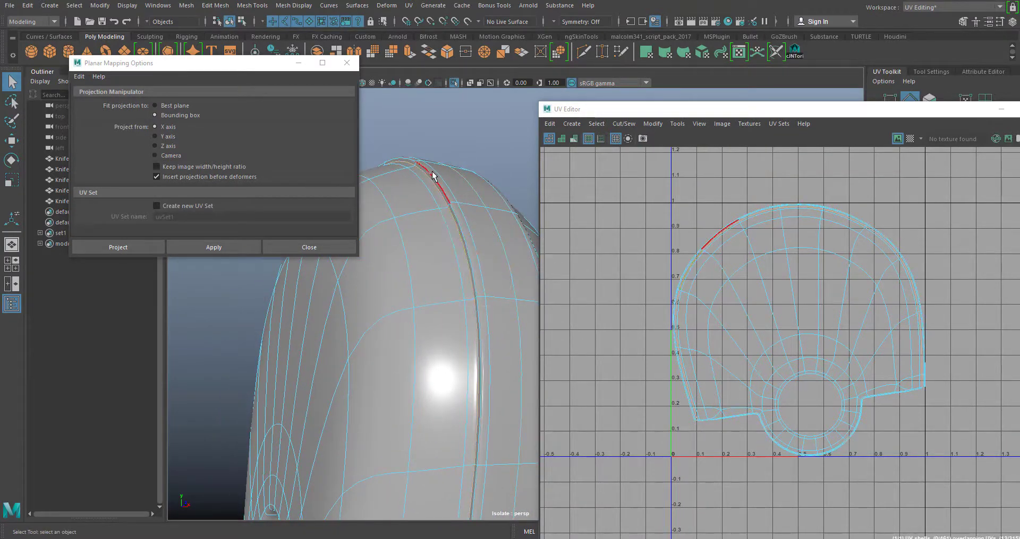
{"action": "scroll", "coordinate": [445, 280], "scroll_direction": "down", "scroll_amount": 3}
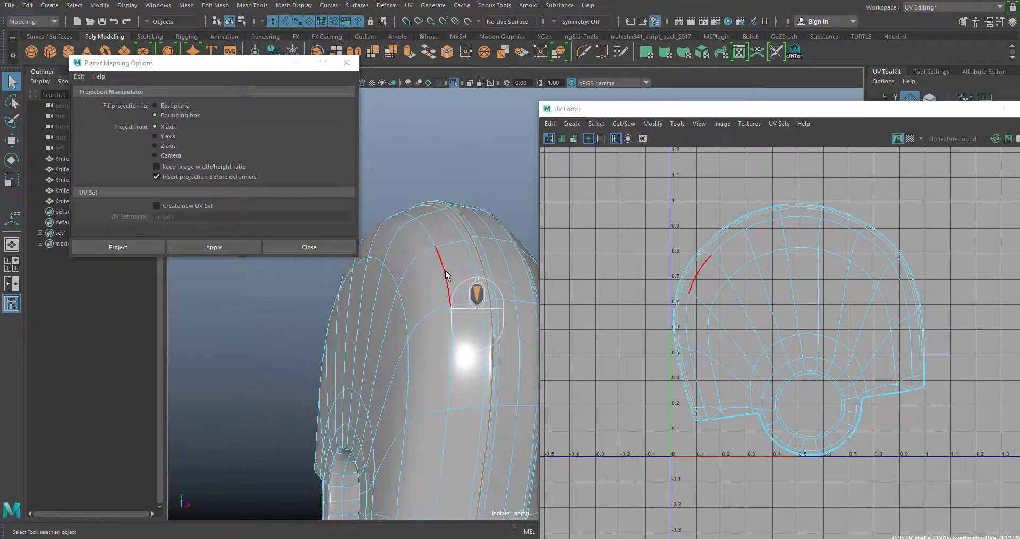
{"action": "left_click_drag", "start_coordinate": [469, 313], "coordinate": [445, 201], "text": "alt"}
{"action": "middle_click_drag", "start_coordinate": [445, 202], "coordinate": [443, 432], "text": "alt"}
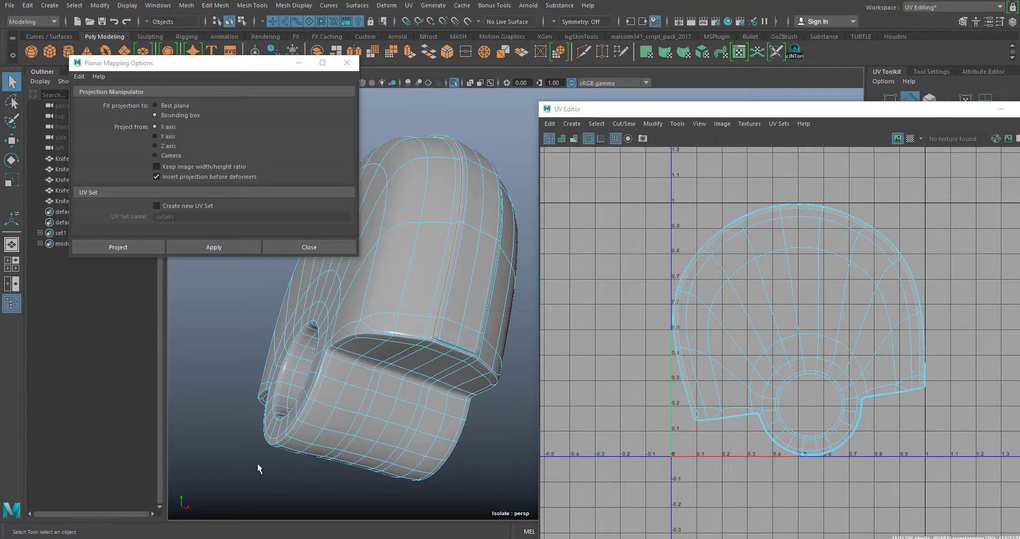
{"action": "left_click_drag", "start_coordinate": [390, 371], "coordinate": [433, 330], "text": "alt"}
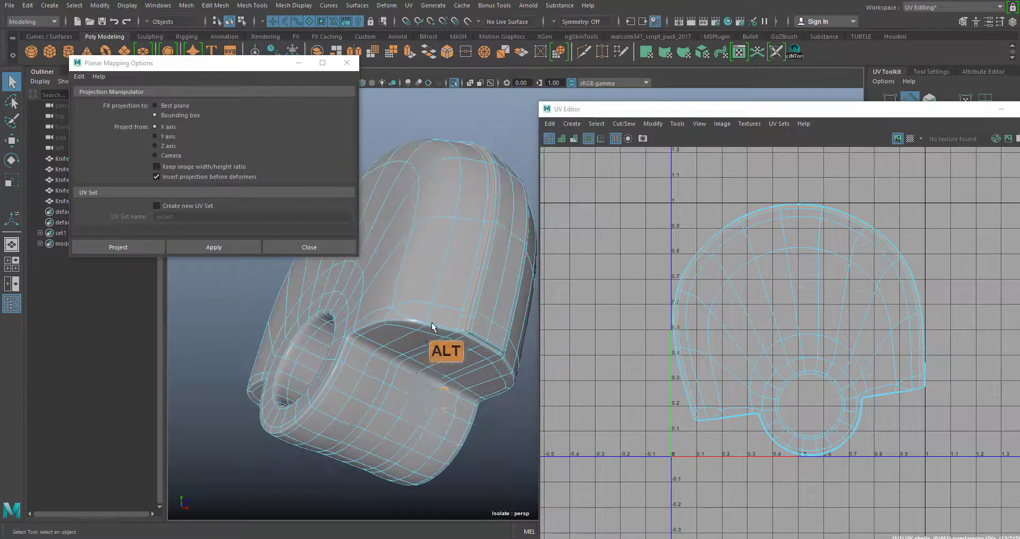
{"action": "right_click_drag", "start_coordinate": [432, 330], "coordinate": [452, 415], "text": "alt"}
{"action": "left_click_drag", "start_coordinate": [451, 419], "coordinate": [427, 383], "text": "alt"}
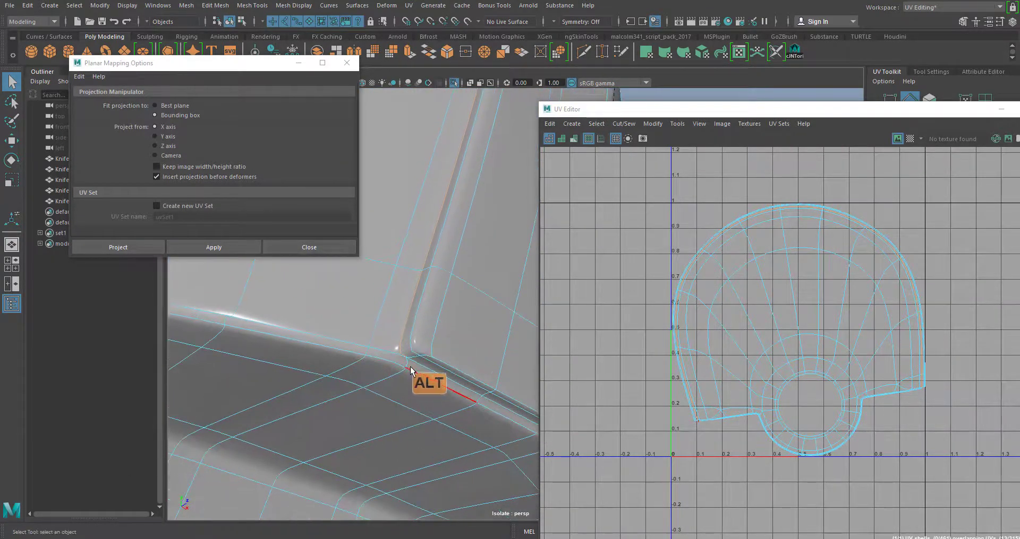
Extend the seam selection with the edges where the rim groove meets the handle top's underside.
{"action": "scroll", "coordinate": [446, 359], "scroll_direction": "down", "scroll_amount": 5}
{"action": "left_click_drag", "start_coordinate": [493, 338], "coordinate": [429, 318], "text": "alt"}
{"action": "right_click_drag", "start_coordinate": [429, 318], "coordinate": [457, 393], "text": "alt"}
{"action": "scroll", "coordinate": [454, 370], "scroll_direction": "down", "scroll_amount": 5}
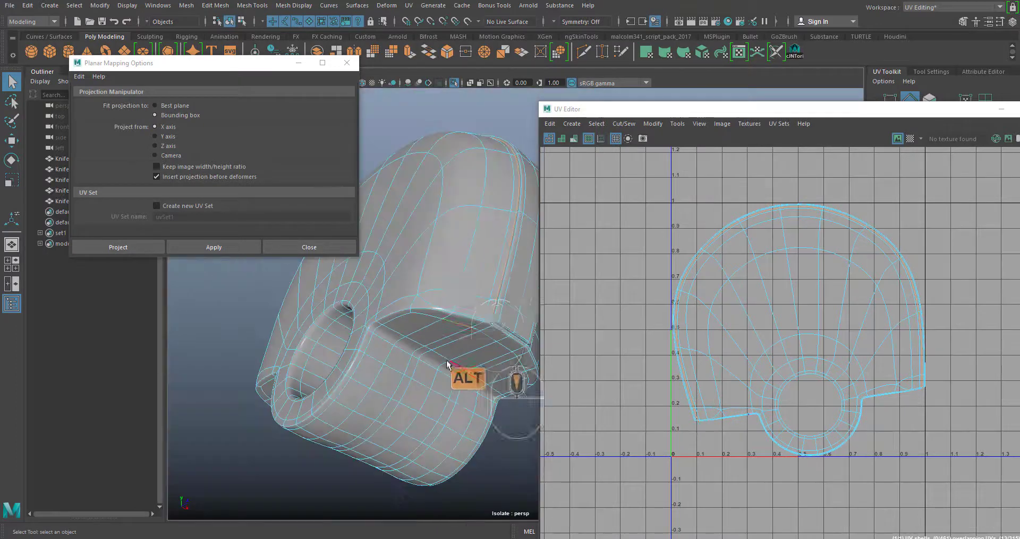
{"action": "left_click_drag", "start_coordinate": [454, 366], "coordinate": [470, 338], "text": "alt"}
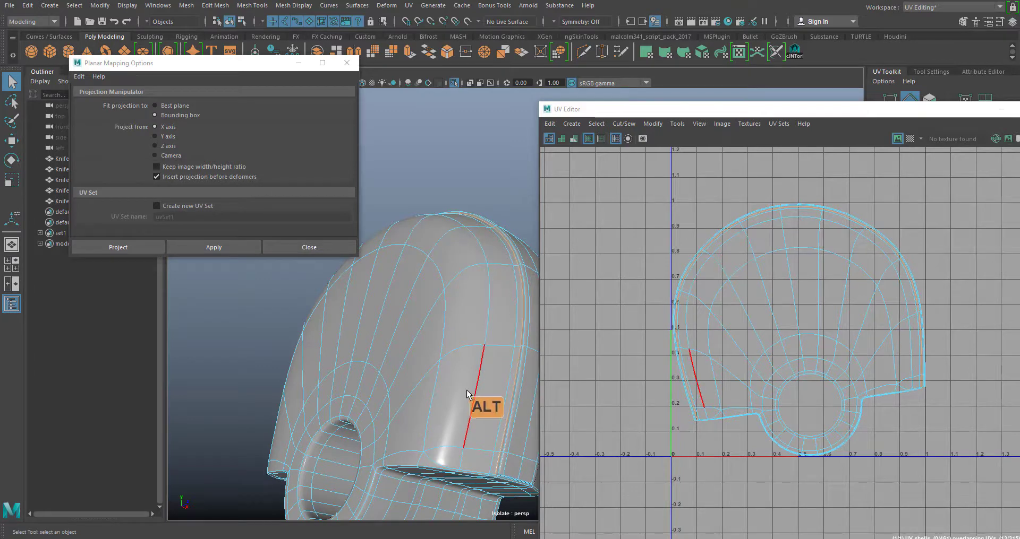
{"action": "left_click_drag", "start_coordinate": [467, 391], "coordinate": [450, 345], "text": "alt"}
{"action": "right_click_drag", "start_coordinate": [450, 345], "coordinate": [445, 376], "text": "alt"}
{"action": "middle_click_drag", "start_coordinate": [445, 376], "coordinate": [482, 270], "text": "alt"}
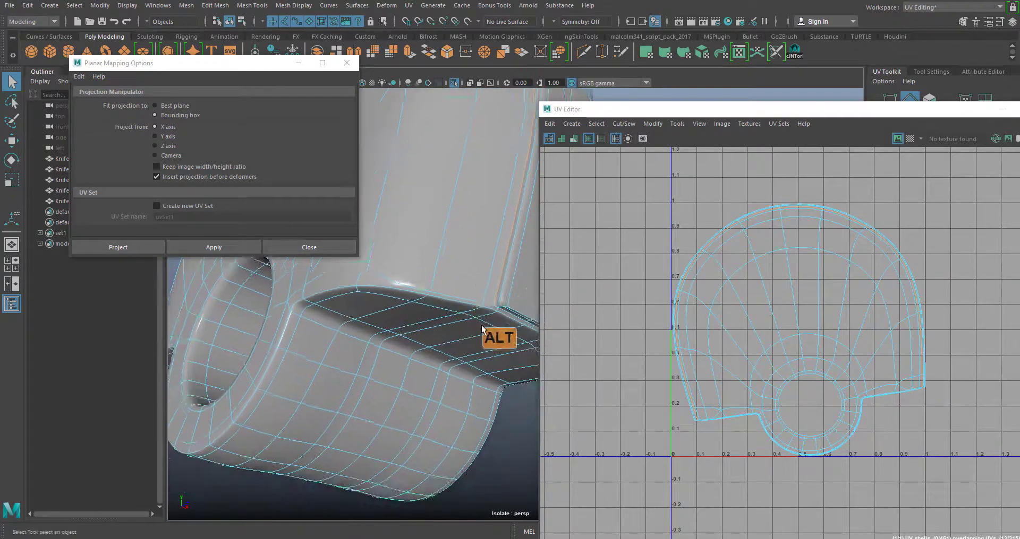
{"action": "middle_click_drag", "start_coordinate": [483, 330], "coordinate": [478, 319], "text": "alt"}
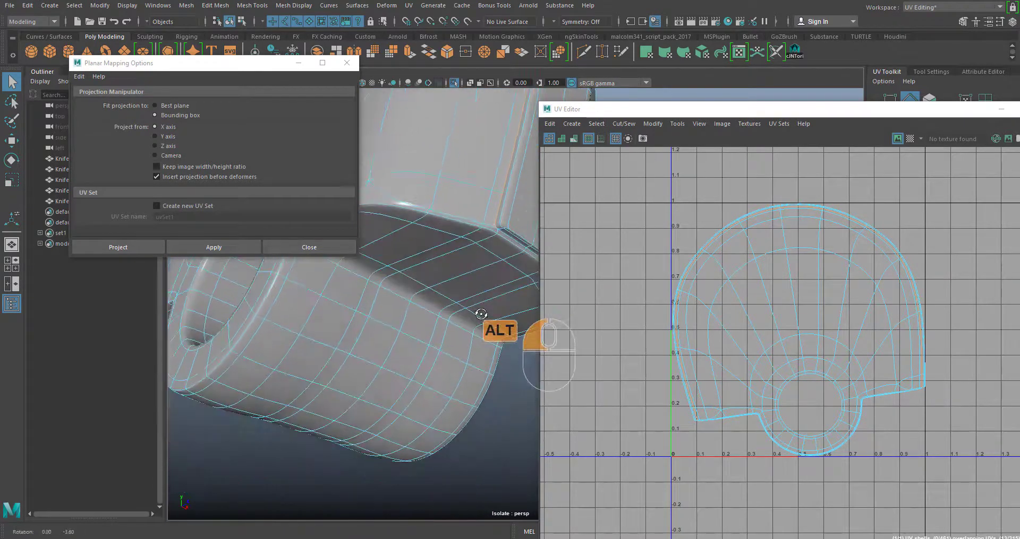
{"action": "left_click", "coordinate": [496, 234], "text": "shift"}
{"action": "left_click_drag", "start_coordinate": [412, 303], "coordinate": [451, 363], "text": "alt"}
{"action": "right_click_drag", "start_coordinate": [451, 364], "coordinate": [444, 383], "text": "alt"}
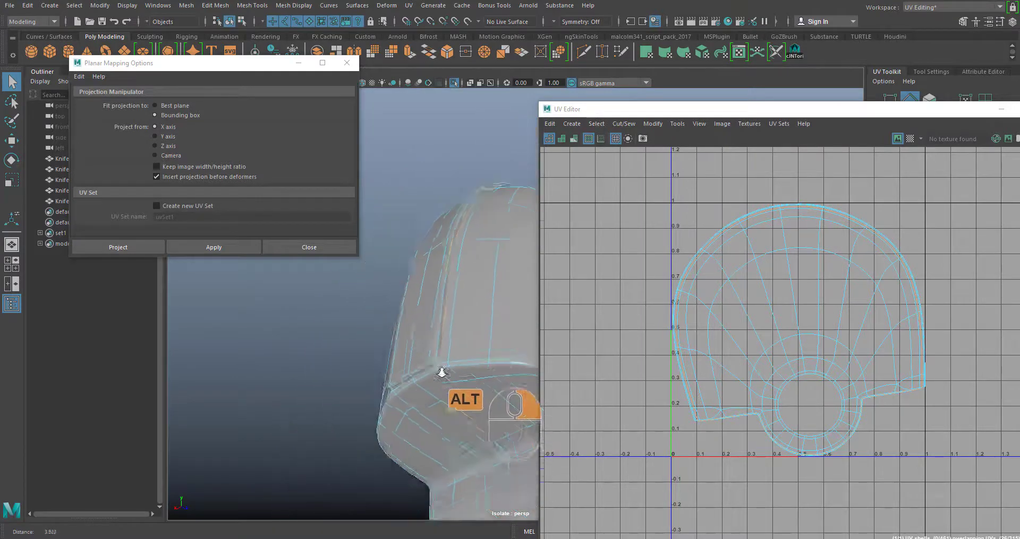
Add the edge loop around the middle of the hole's inner wall to the seam selection.
{"action": "left_click_drag", "start_coordinate": [444, 382], "coordinate": [386, 356], "text": "alt"}
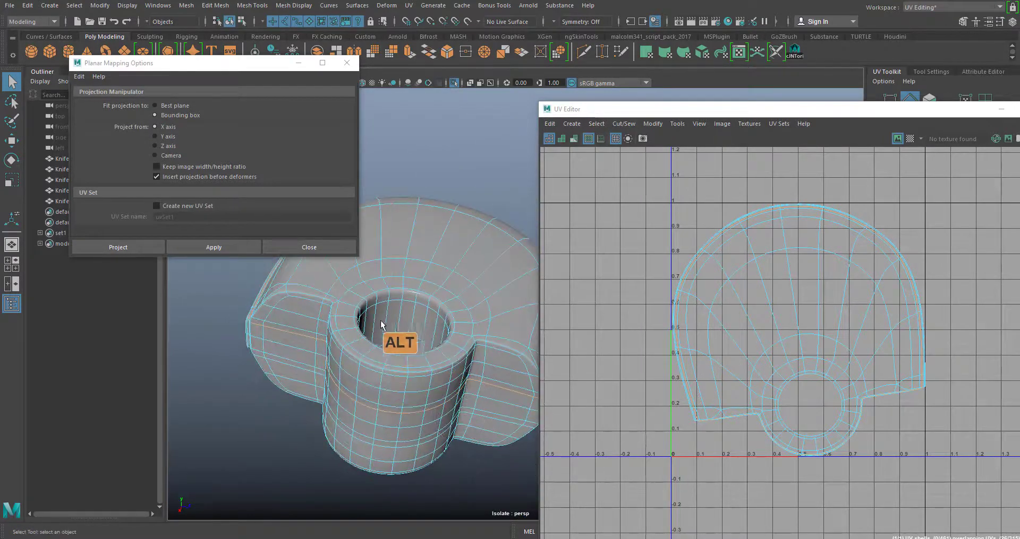
{"action": "right_click_drag", "start_coordinate": [380, 325], "coordinate": [413, 379], "text": "alt"}
{"action": "middle_click_drag", "start_coordinate": [409, 354], "coordinate": [443, 344], "text": "alt"}
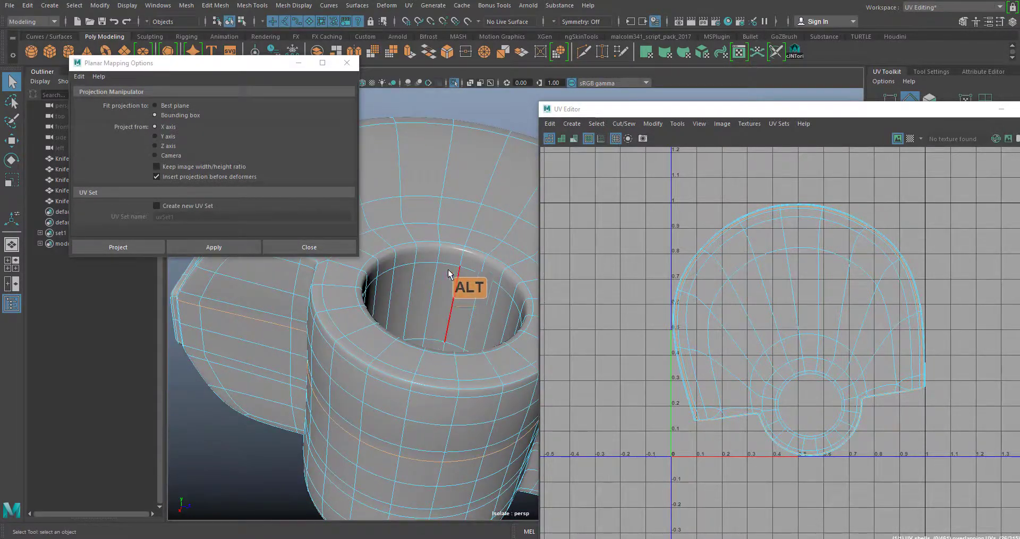
{"action": "left_click_drag", "start_coordinate": [465, 320], "coordinate": [404, 410], "text": "alt"}
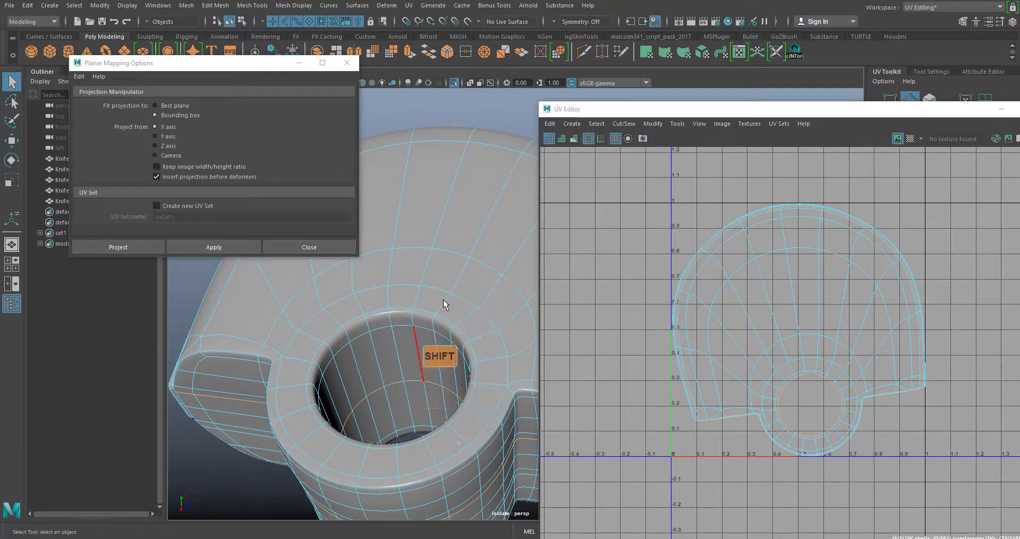
Move the UV Editor window higher and close the Planar Mapping options.
{"action": "left_click_drag", "start_coordinate": [444, 304], "coordinate": [462, 366], "text": "alt"}
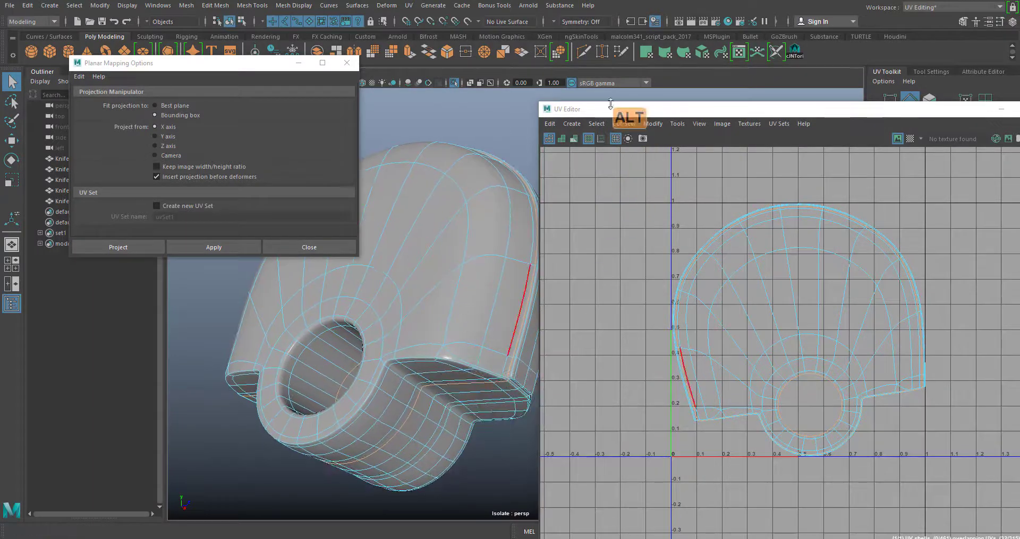
{"action": "left_click_drag", "start_coordinate": [621, 114], "coordinate": [603, 76]}
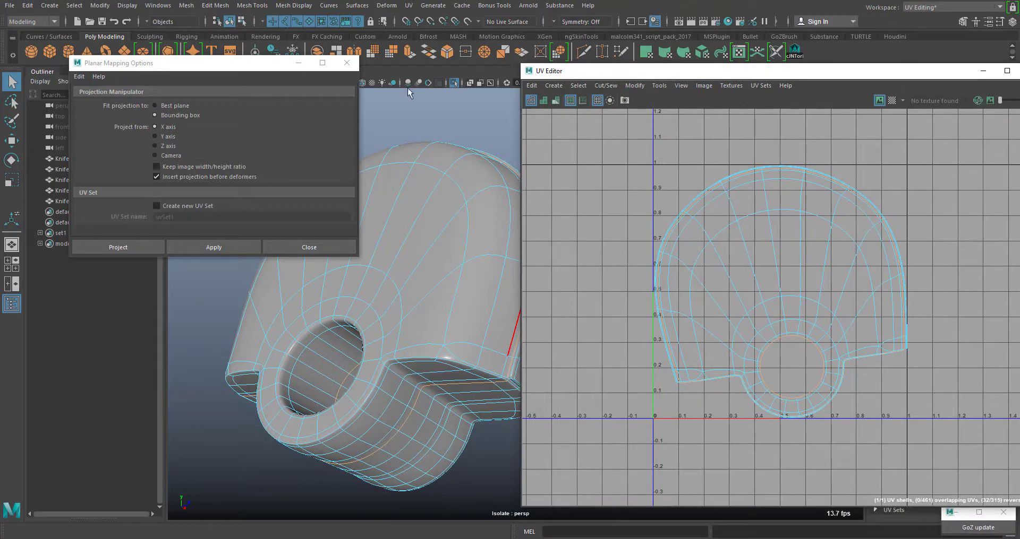
{"action": "left_click", "coordinate": [349, 64]}
Examine the seam edges on the handle top's rim, underside and hole from both sides.
{"action": "left_click_drag", "start_coordinate": [393, 281], "coordinate": [369, 243], "text": "alt"}
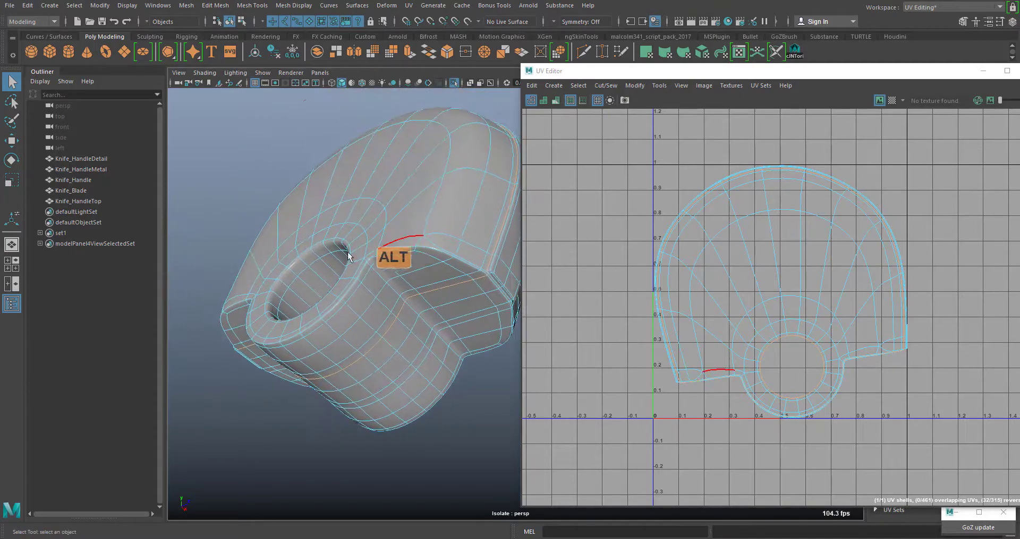
{"action": "left_click_drag", "start_coordinate": [418, 318], "coordinate": [326, 394], "text": "alt"}
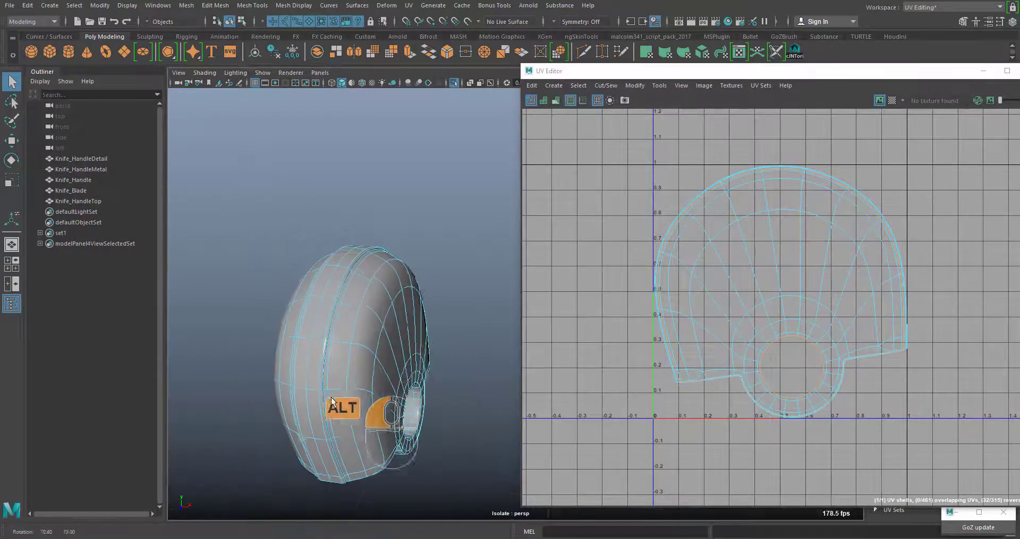
{"action": "middle_click_drag", "start_coordinate": [325, 394], "coordinate": [421, 325], "text": "alt"}
{"action": "right_click_drag", "start_coordinate": [421, 326], "coordinate": [433, 380], "text": "alt"}
{"action": "left_click_drag", "start_coordinate": [432, 380], "coordinate": [426, 202], "text": "alt"}
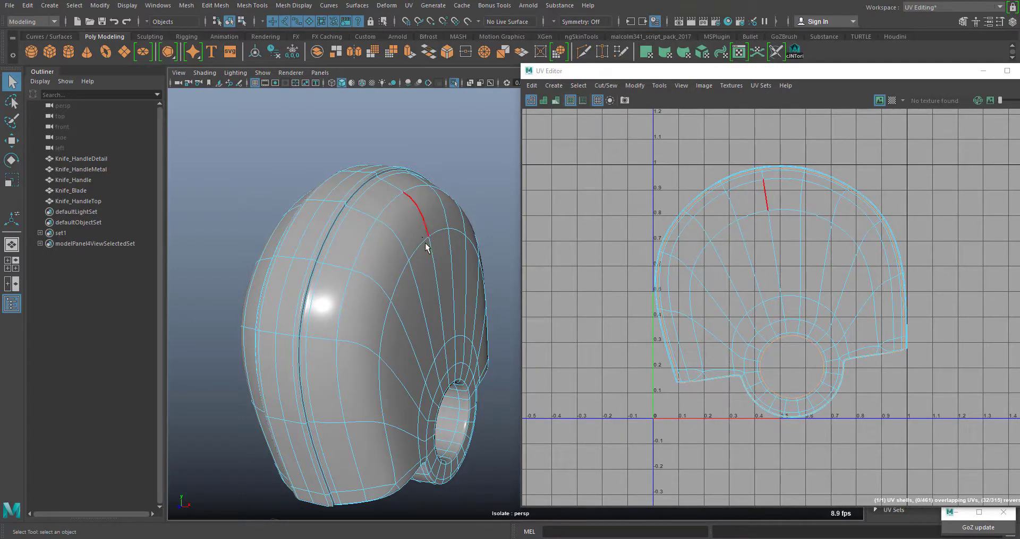
{"action": "left_click_drag", "start_coordinate": [392, 268], "coordinate": [378, 289], "text": "alt"}
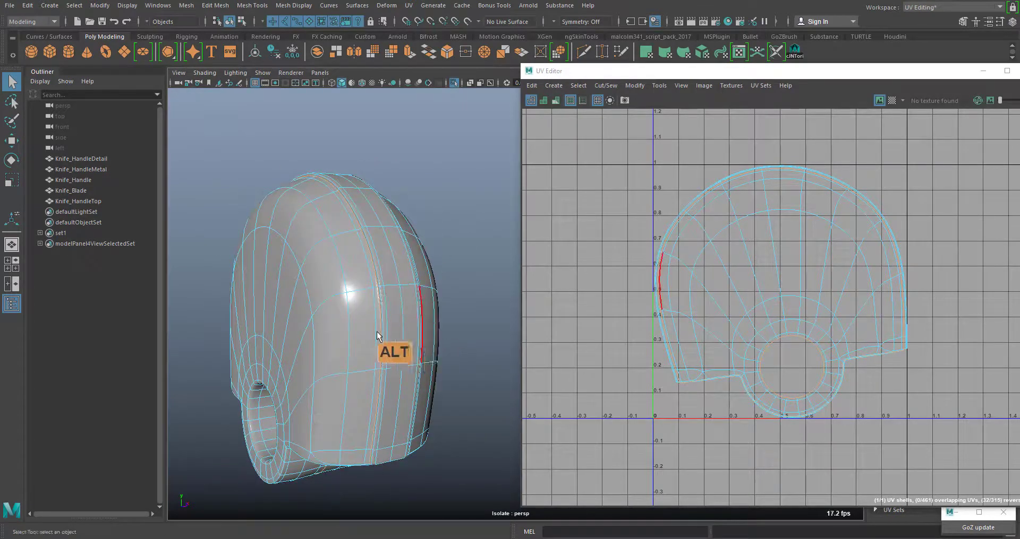
{"action": "left_click_drag", "start_coordinate": [377, 336], "coordinate": [303, 344], "text": "alt"}
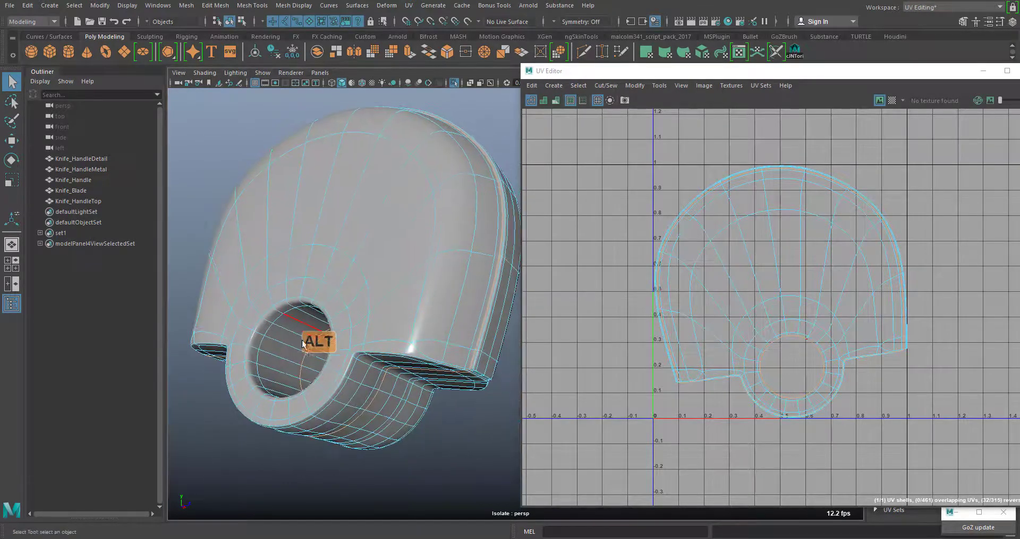
Add the edge loop around the border of the handle top's flat underside faces to the seam selection on both sides of the barrel.
{"action": "left_click_drag", "start_coordinate": [315, 376], "coordinate": [399, 329], "text": "alt"}
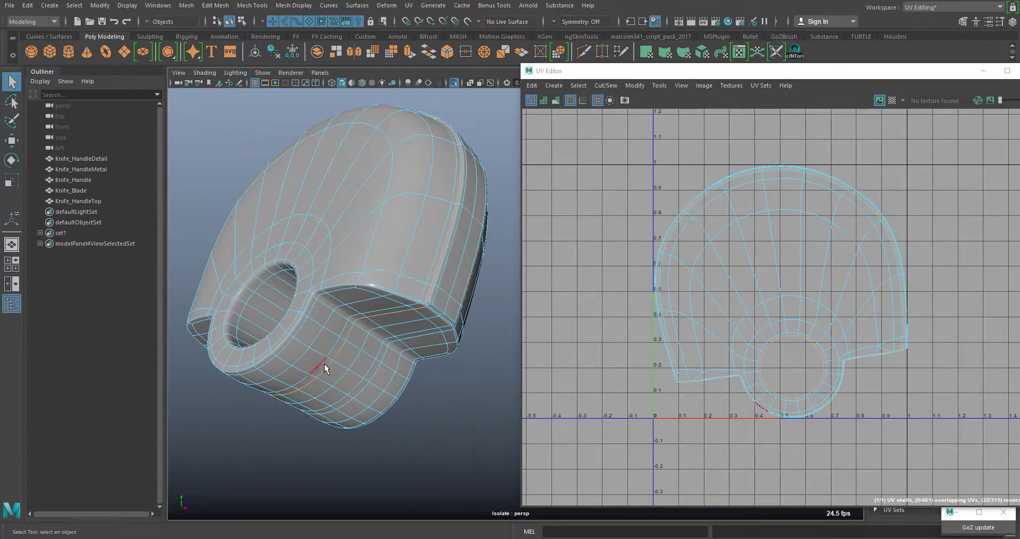
{"action": "left_click_drag", "start_coordinate": [348, 380], "coordinate": [350, 318], "text": "alt"}
{"action": "middle_click_drag", "start_coordinate": [292, 276], "coordinate": [416, 329], "text": "alt"}
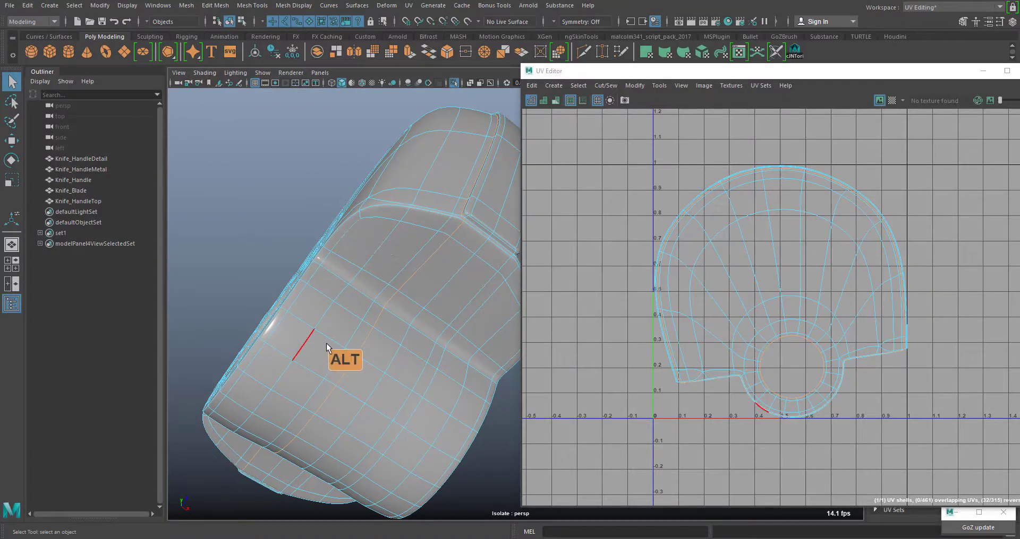
{"action": "left_click_drag", "start_coordinate": [327, 348], "coordinate": [226, 315], "text": "alt"}
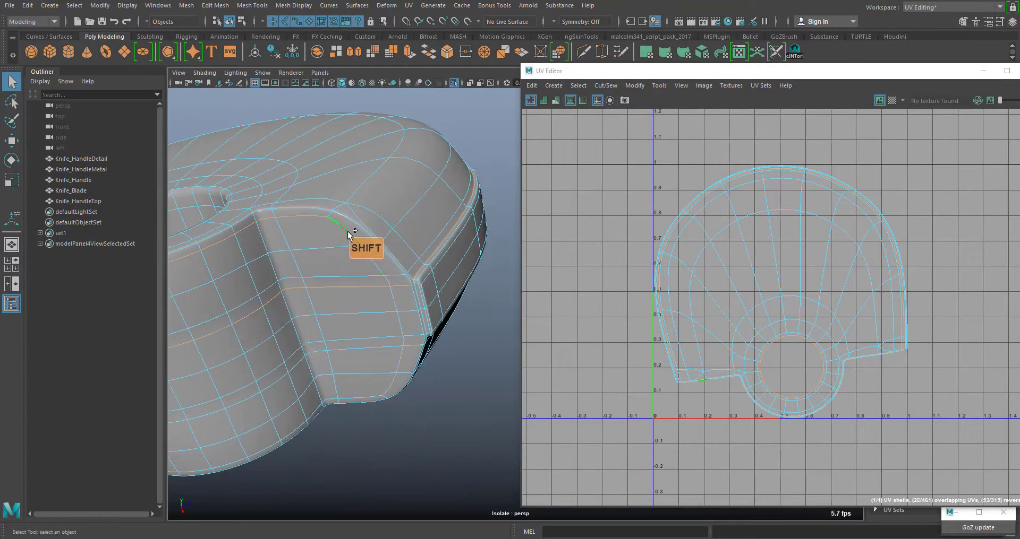
{"action": "left_click_drag", "start_coordinate": [349, 230], "coordinate": [347, 320], "text": "alt"}
{"action": "double_click", "coordinate": [372, 260], "text": "shift"}
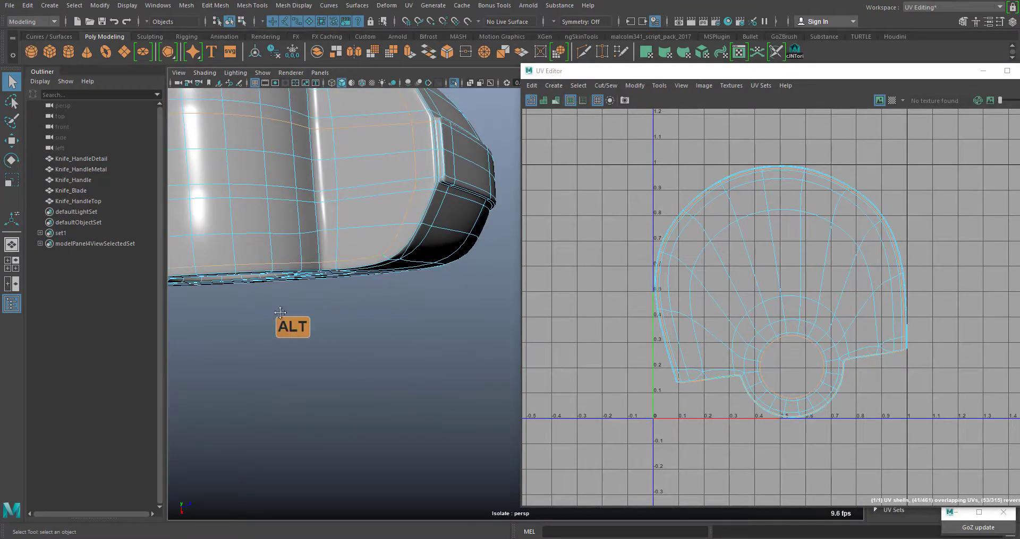
{"action": "left_click_drag", "start_coordinate": [275, 312], "coordinate": [397, 386], "text": "alt"}
{"action": "left_click_drag", "start_coordinate": [375, 332], "coordinate": [413, 339], "text": "alt"}
{"action": "left_click", "coordinate": [222, 292], "text": "shift"}
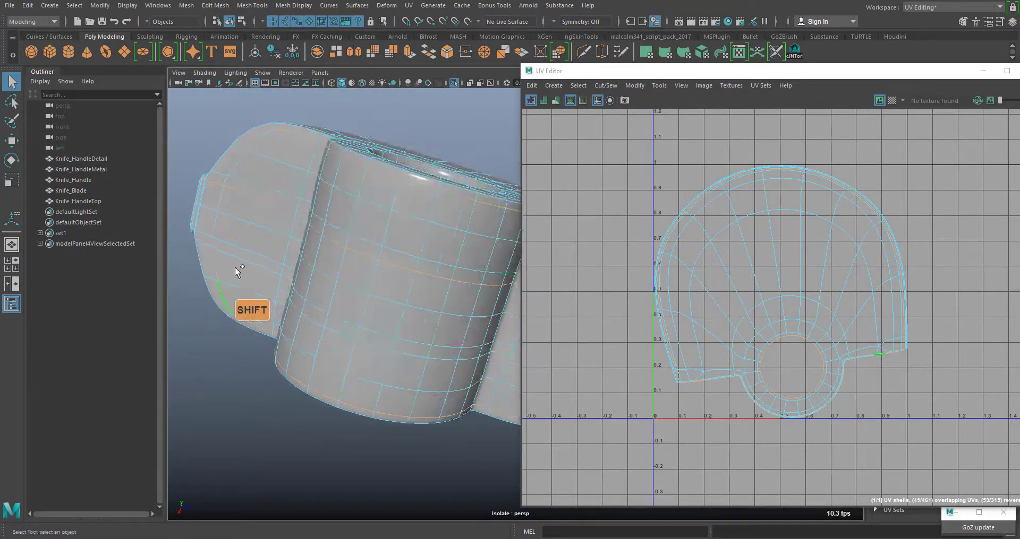
Remove the middle row of edges across the barrel's outer wall and the adjoining flat faces from the seam selection.
{"action": "left_click_drag", "start_coordinate": [280, 209], "coordinate": [415, 313], "text": "alt"}
{"action": "left_click", "coordinate": [419, 246], "text": "ctrl"}
{"action": "left_click", "coordinate": [379, 269], "text": "ctrl"}
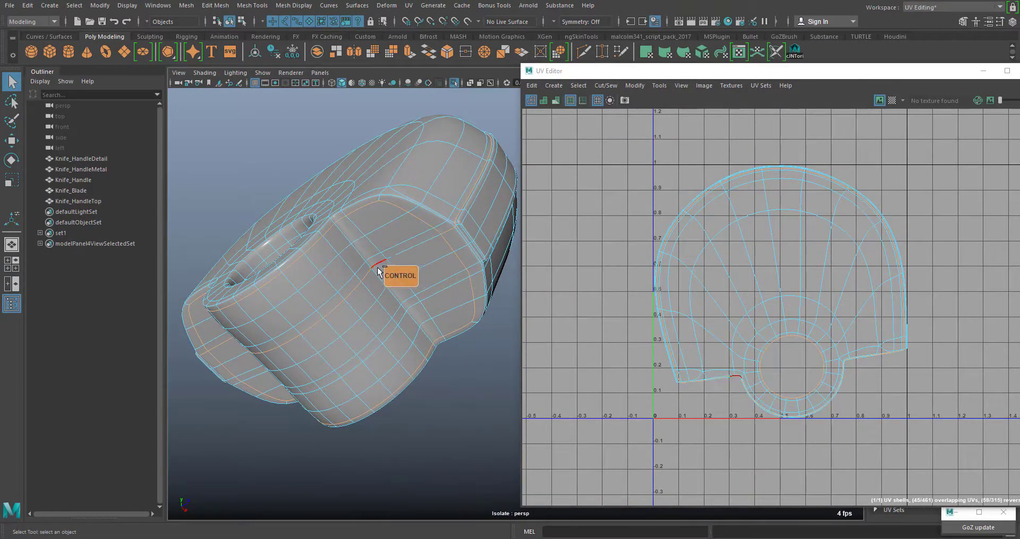
{"action": "left_click", "coordinate": [366, 279], "text": "ctrl"}
{"action": "left_click_drag", "start_coordinate": [372, 308], "coordinate": [429, 280], "text": "alt"}
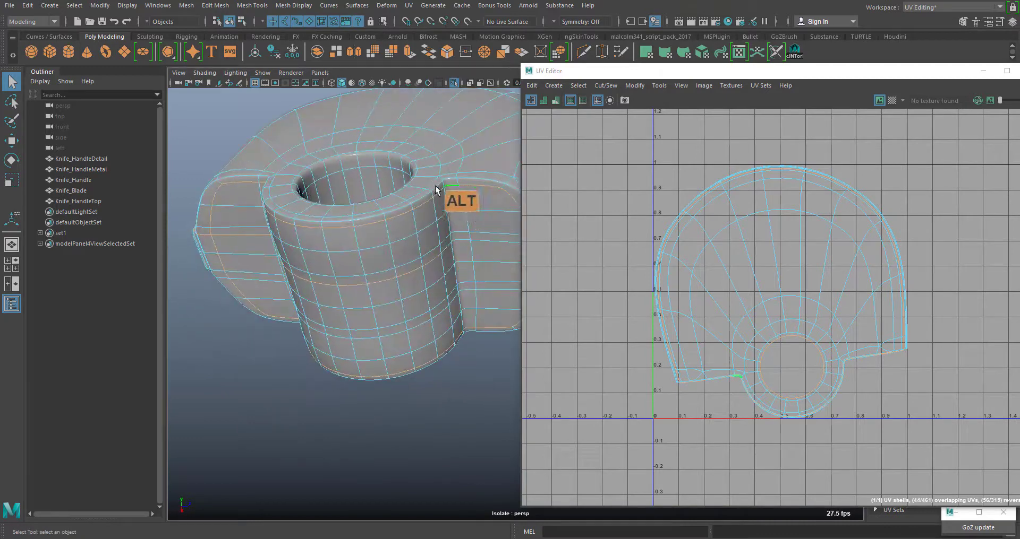
{"action": "left_click", "coordinate": [433, 260], "text": "ctrl"}
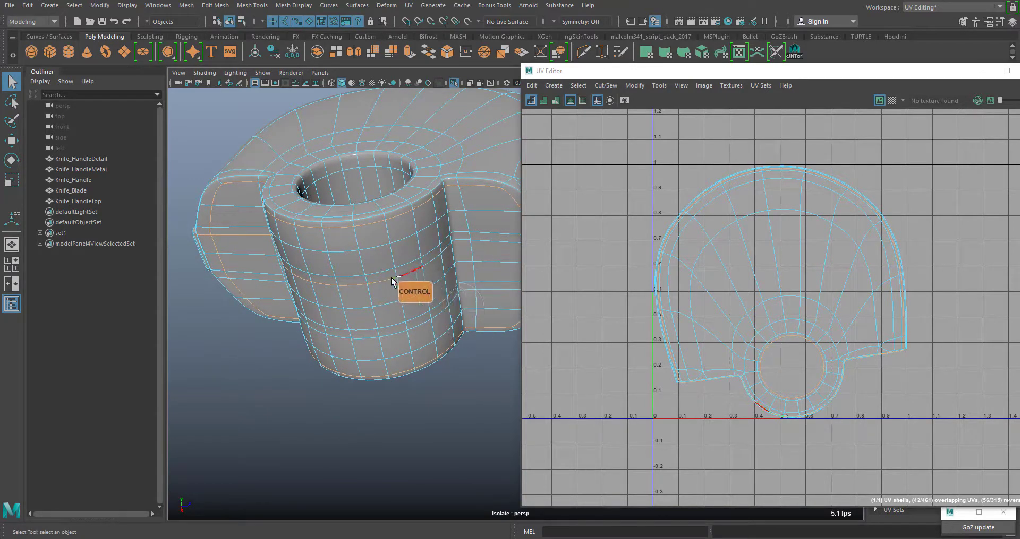
{"action": "left_click", "coordinate": [358, 283], "text": "ctrl"}
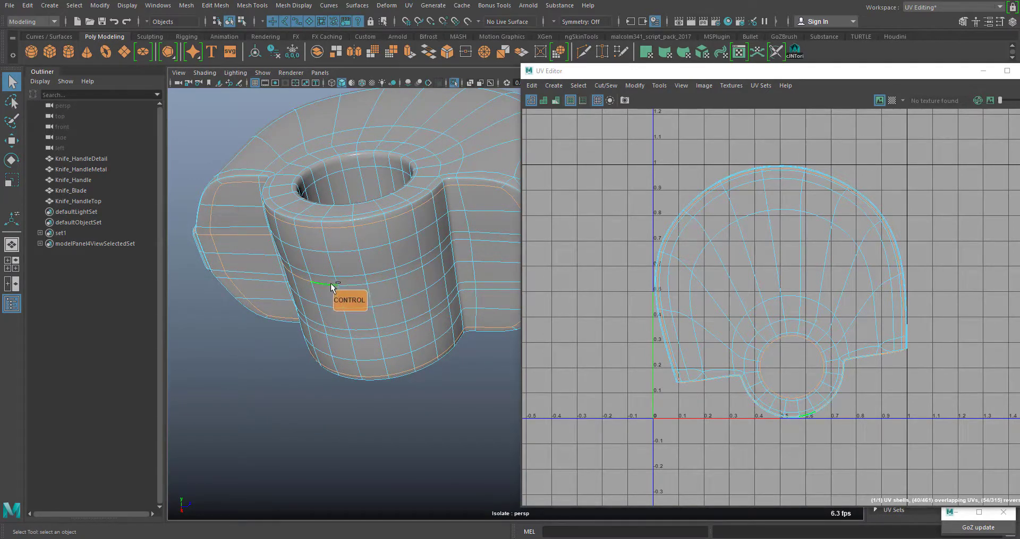
{"action": "left_click_drag", "start_coordinate": [384, 257], "coordinate": [429, 271], "text": "alt"}
{"action": "left_click", "coordinate": [375, 249], "text": "ctrl"}
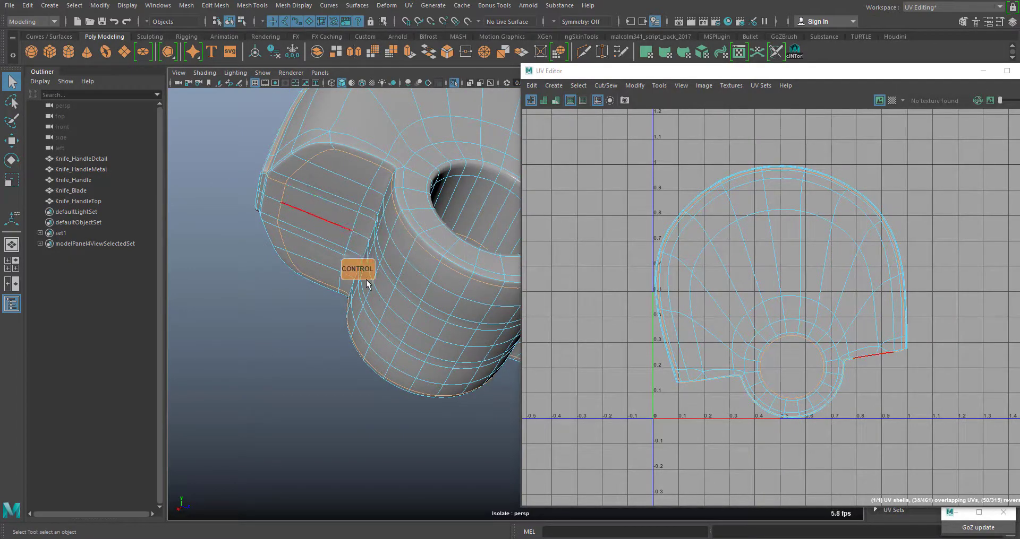
Check the seam selection around Knife_HandleTop and cut its UVs along the selected edges.
{"action": "mouse_move", "coordinate": [365, 280]}
{"action": "left_mouse_down", "text": "alt"}
{"action": "mouse_move", "coordinate": [373, 273]}
{"action": "mouse_move", "coordinate": [325, 287]}
{"action": "mouse_move", "coordinate": [369, 269]}
{"action": "left_mouse_up", "text": "alt"}
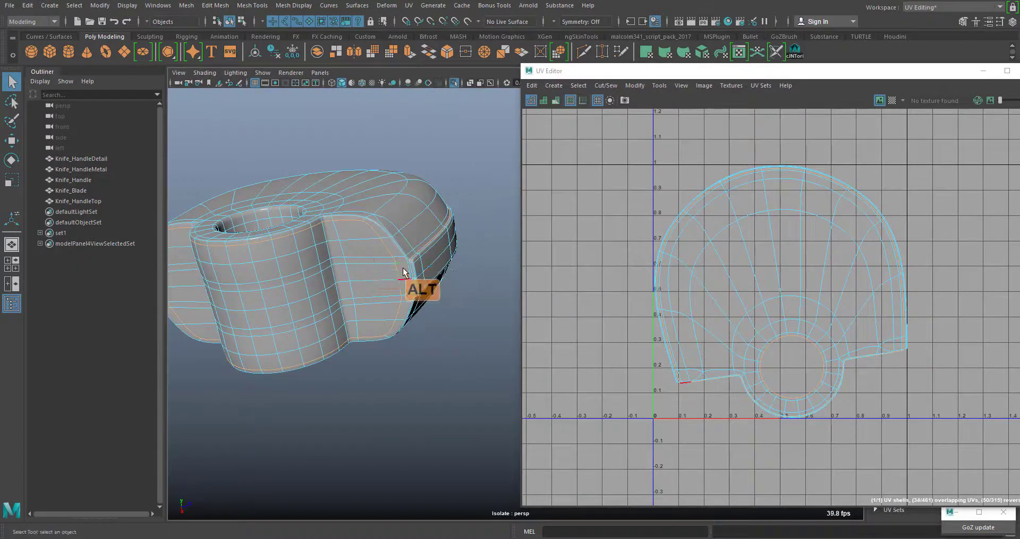
{"action": "right_click_drag", "start_coordinate": [369, 254], "coordinate": [389, 302], "text": "alt"}
{"action": "middle_click_drag", "start_coordinate": [361, 303], "coordinate": [455, 316], "text": "alt"}
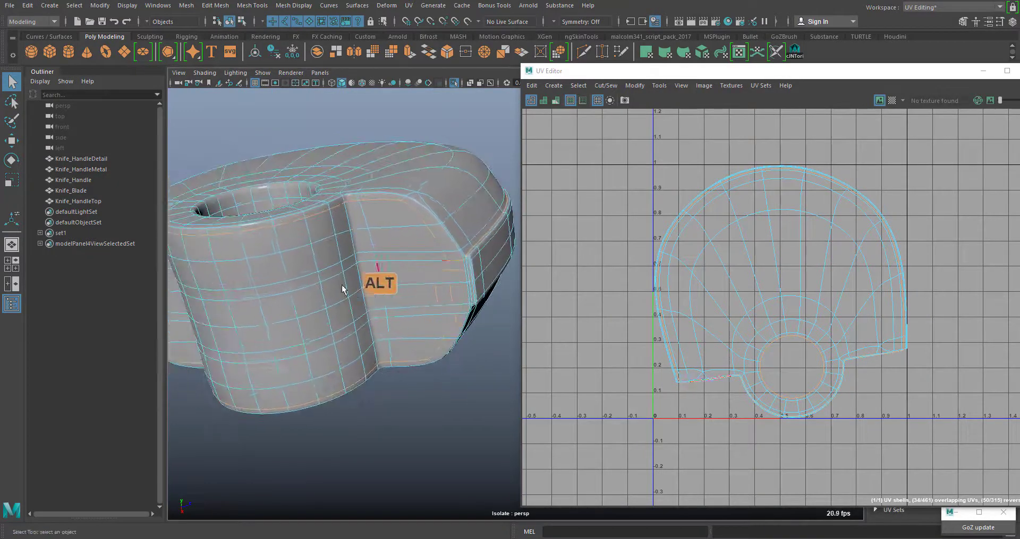
{"action": "left_click_drag", "start_coordinate": [325, 265], "coordinate": [308, 222], "text": "alt"}
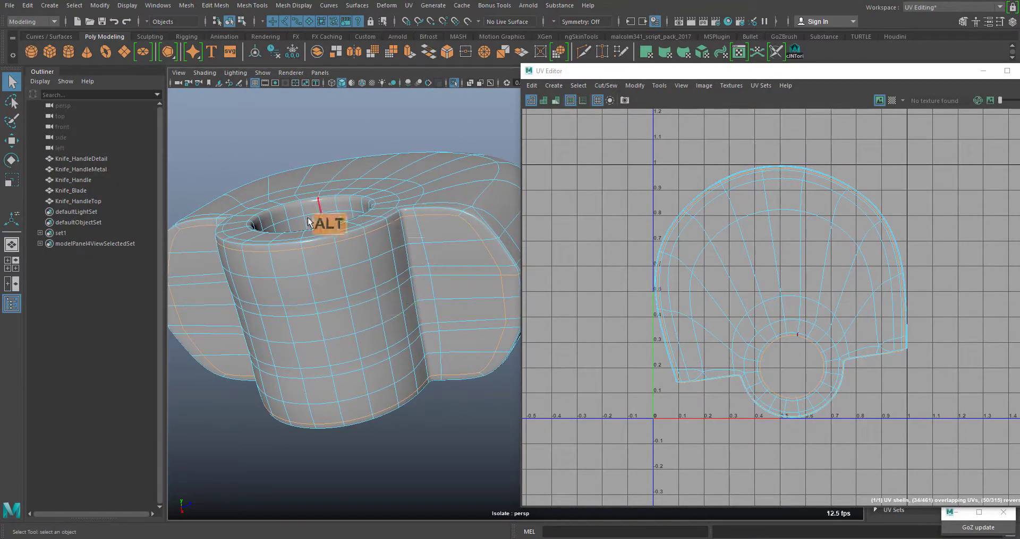
{"action": "left_click_drag", "start_coordinate": [488, 308], "coordinate": [374, 219], "text": "alt"}
{"action": "left_click_drag", "start_coordinate": [384, 300], "coordinate": [465, 240], "text": "alt"}
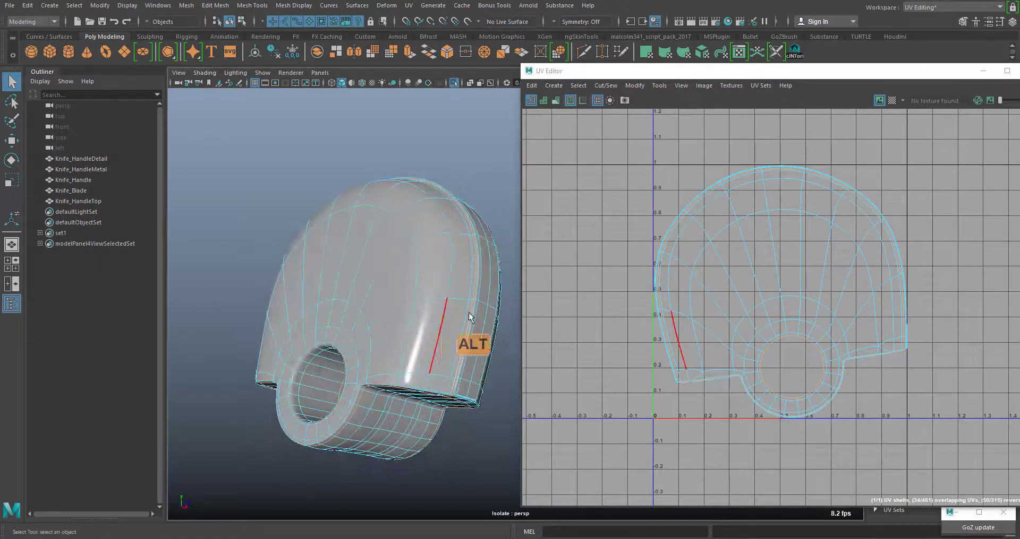
{"action": "left_click_drag", "start_coordinate": [436, 323], "coordinate": [350, 246], "text": "alt"}
{"action": "left_click", "coordinate": [408, 5]}
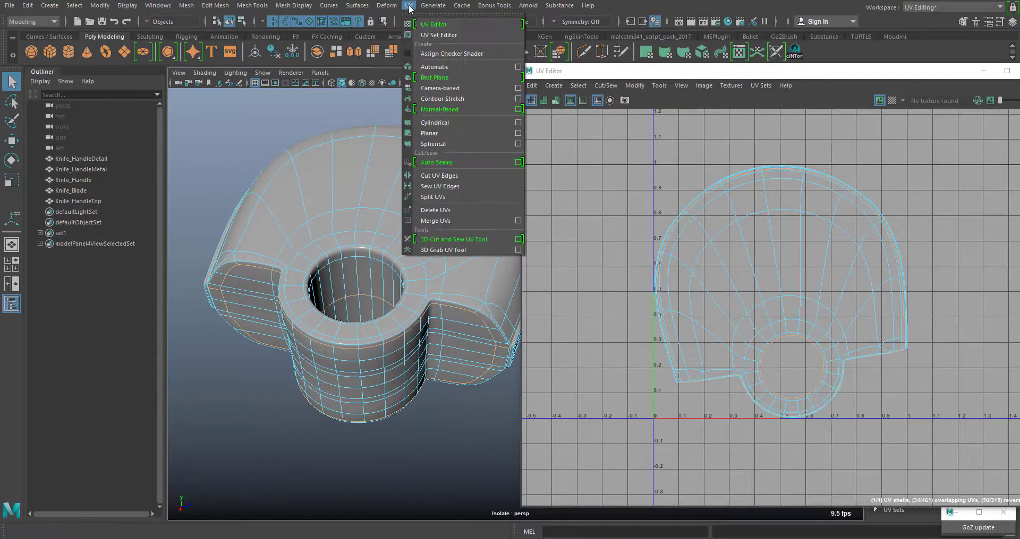
{"action": "left_click", "coordinate": [460, 174]}
{"action": "left_click_drag", "start_coordinate": [461, 259], "coordinate": [386, 304], "text": "alt"}
Select all UVs of the handle top and unfold them, keeping the model visible beside the UV Editor.
{"action": "left_click_drag", "start_coordinate": [776, 76], "coordinate": [446, 88]}
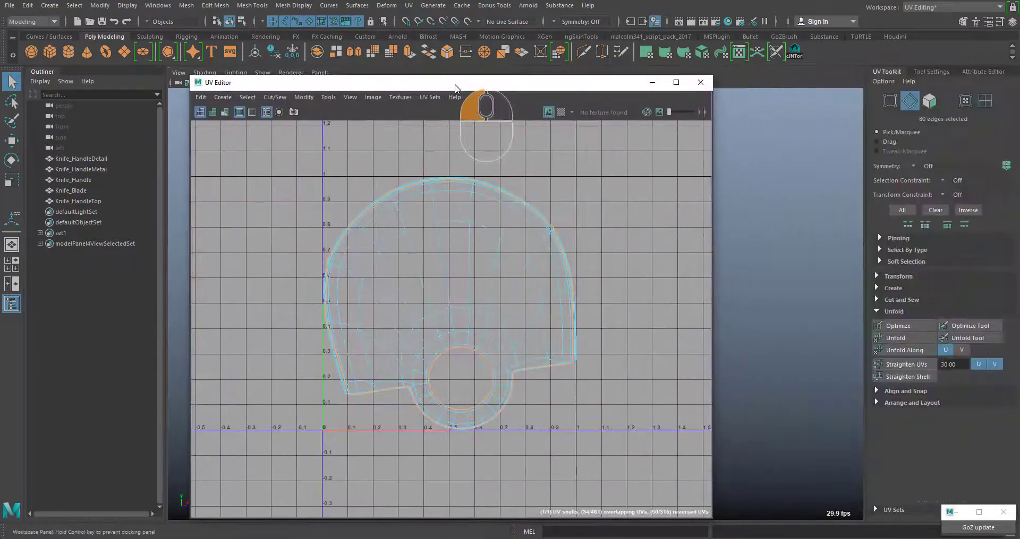
{"action": "right_click_drag", "start_coordinate": [425, 199], "coordinate": [457, 203]}
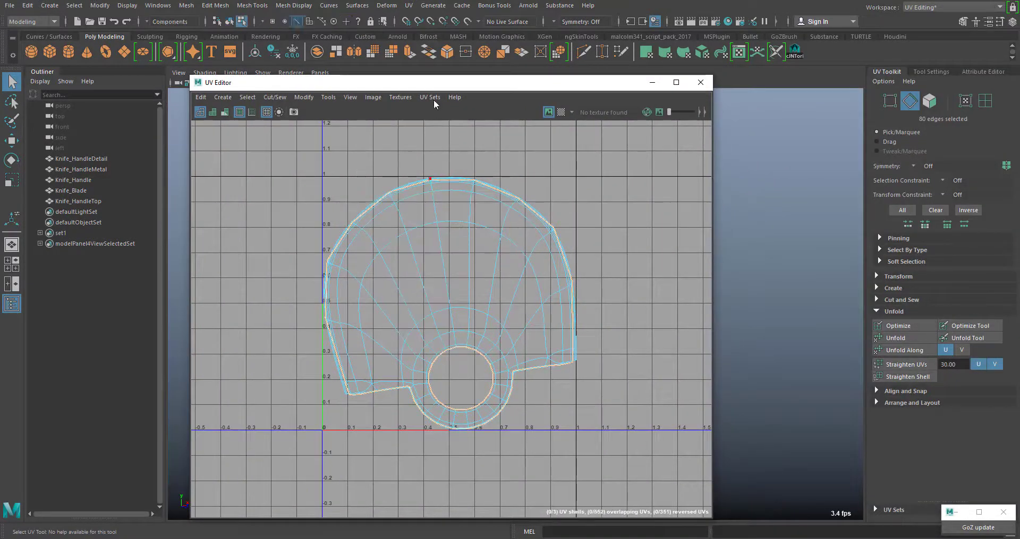
{"action": "left_click_drag", "start_coordinate": [429, 82], "coordinate": [582, 59]}
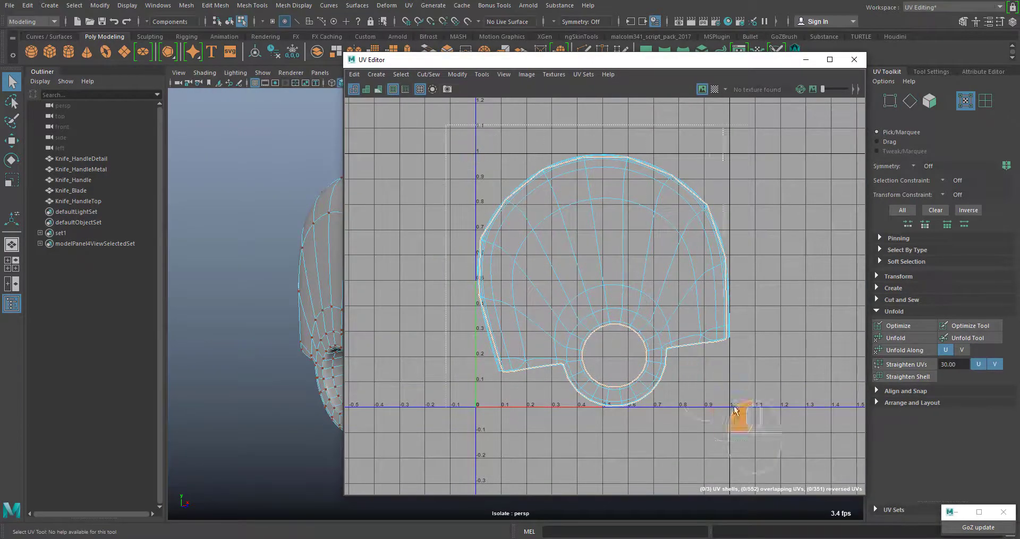
{"action": "left_click_drag", "start_coordinate": [734, 410], "coordinate": [734, 409]}
{"action": "left_click", "coordinate": [897, 339]}
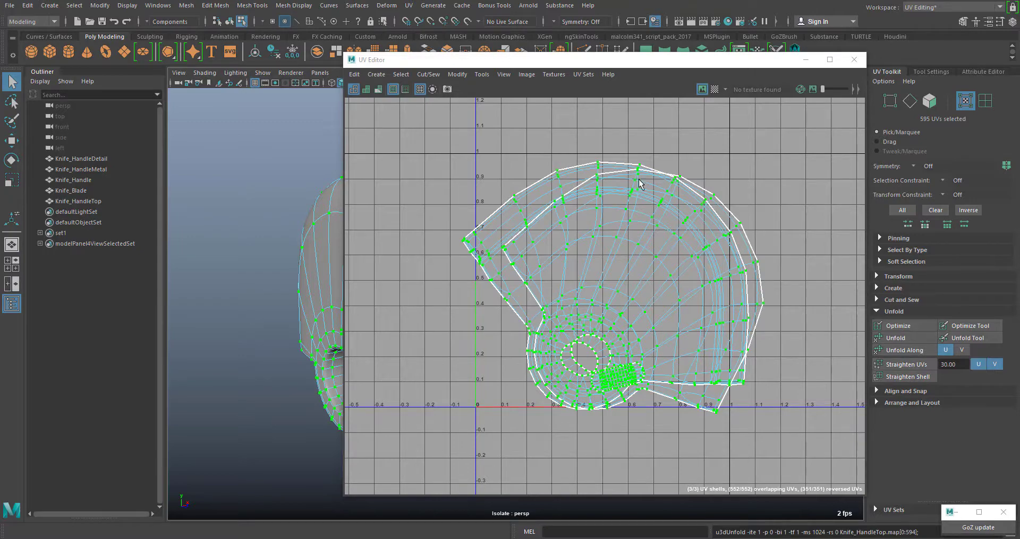
{"action": "left_click_drag", "start_coordinate": [468, 69], "coordinate": [628, 80]}
Switch the handle top to UV shell selection and pick its front and underside shells in turn to identify them.
{"action": "left_click_drag", "start_coordinate": [284, 298], "coordinate": [431, 297], "text": "alt"}
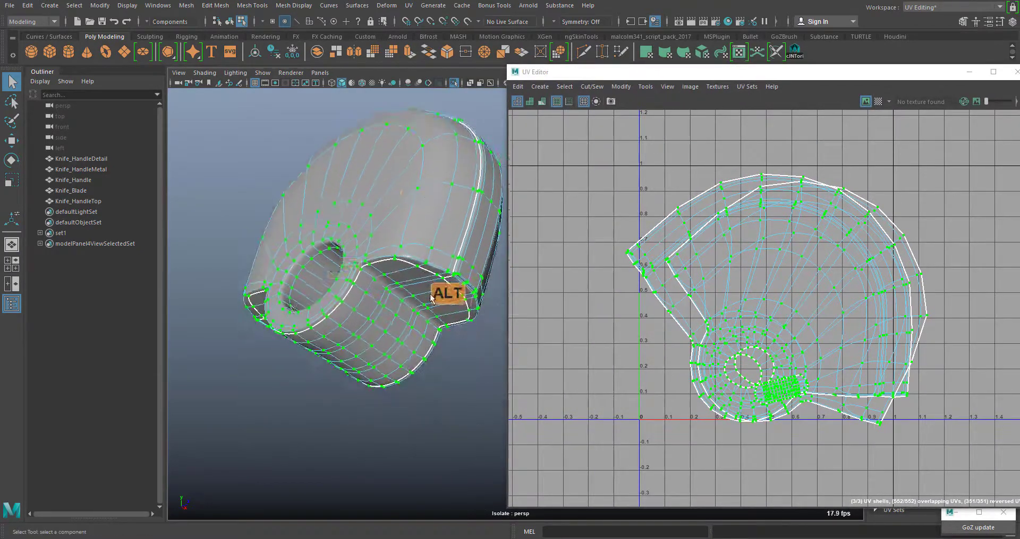
{"action": "left_click_drag", "start_coordinate": [405, 192], "coordinate": [412, 221], "text": "alt"}
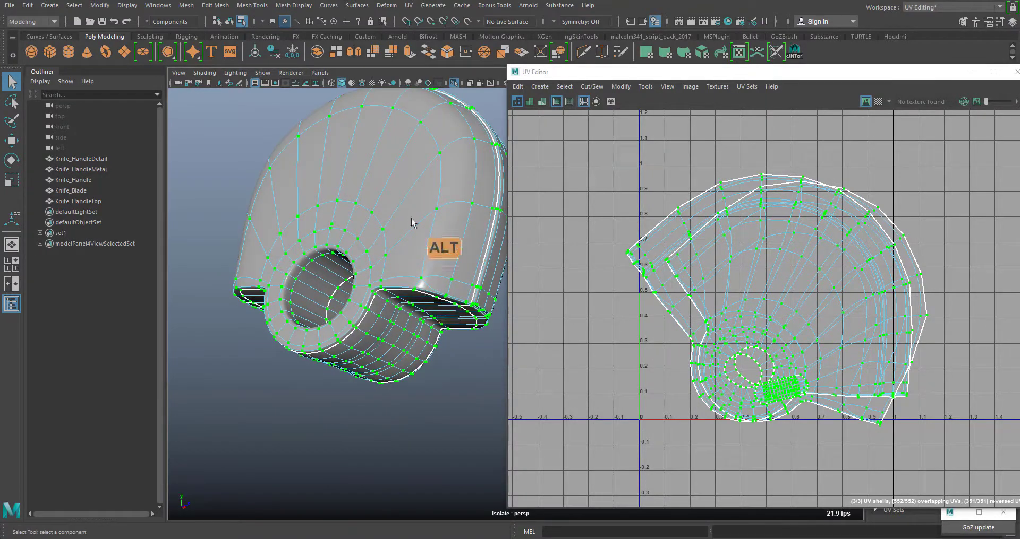
{"action": "left_click_drag", "start_coordinate": [420, 264], "coordinate": [379, 182], "text": "alt"}
{"action": "right_click", "coordinate": [381, 182]}
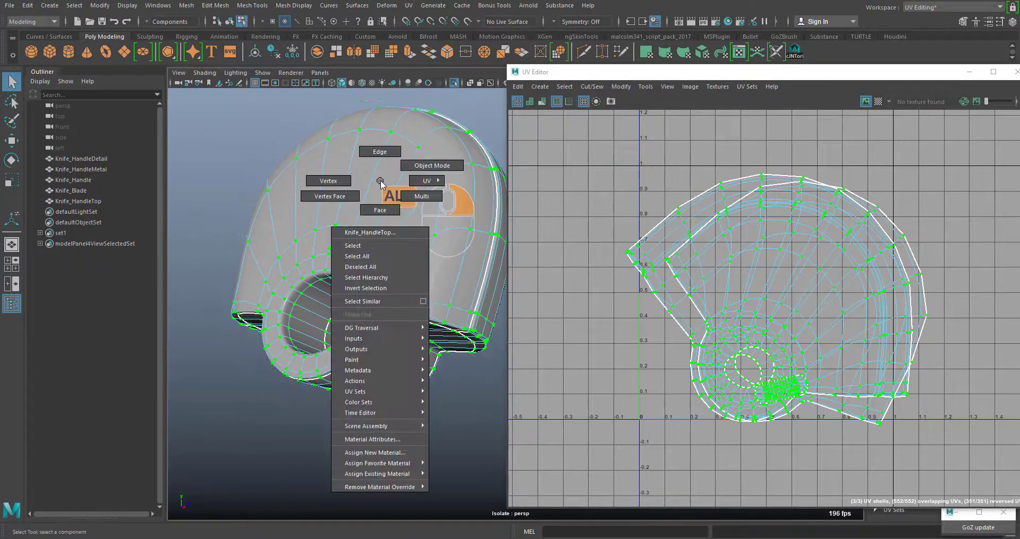
{"action": "right_click_drag", "start_coordinate": [381, 183], "coordinate": [430, 212]}
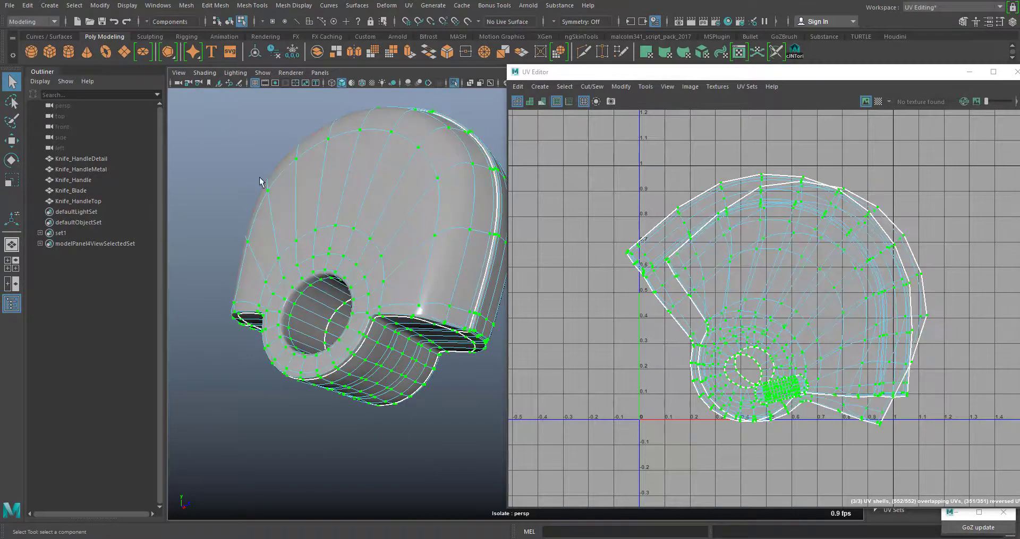
{"action": "left_click", "coordinate": [352, 250]}
{"action": "left_click_drag", "start_coordinate": [412, 391], "coordinate": [385, 331], "text": "alt"}
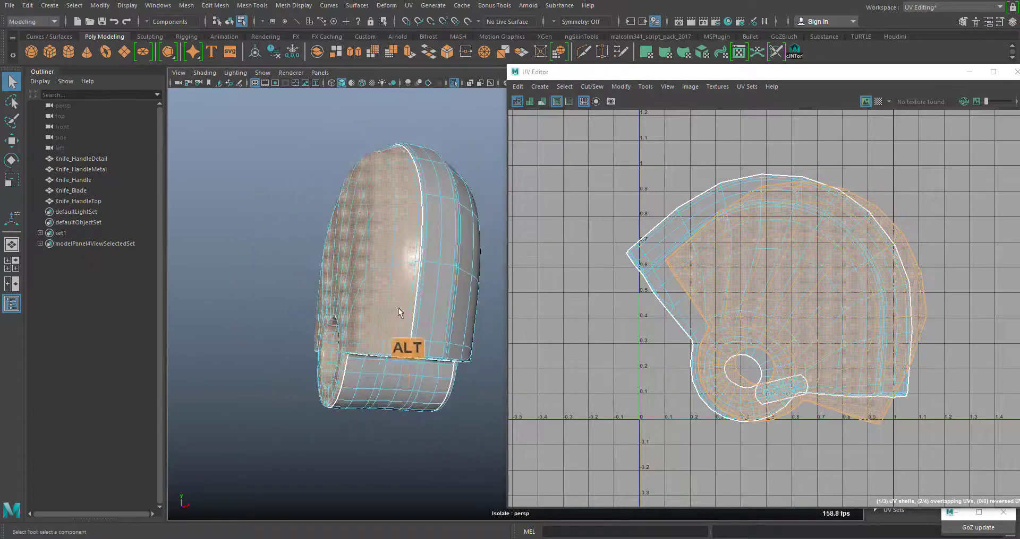
{"action": "left_click", "coordinate": [392, 400]}
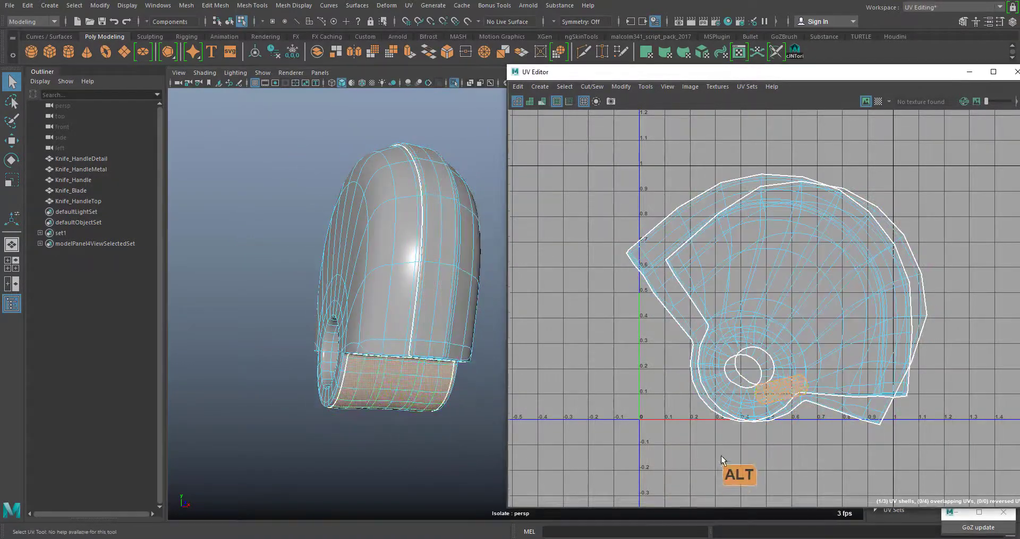
Move the three overlapping UV shells apart, with the back and front shells on opposite sides of the narrow underside shell.
{"action": "middle_click_drag", "start_coordinate": [715, 441], "coordinate": [601, 395], "text": "alt"}
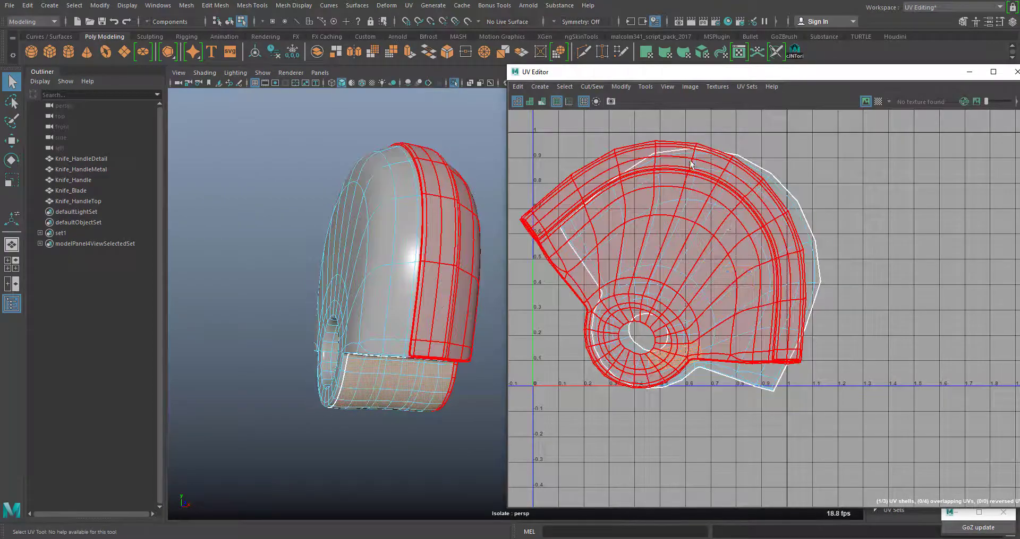
{"action": "middle_click_drag", "start_coordinate": [674, 235], "coordinate": [777, 210], "text": "alt"}
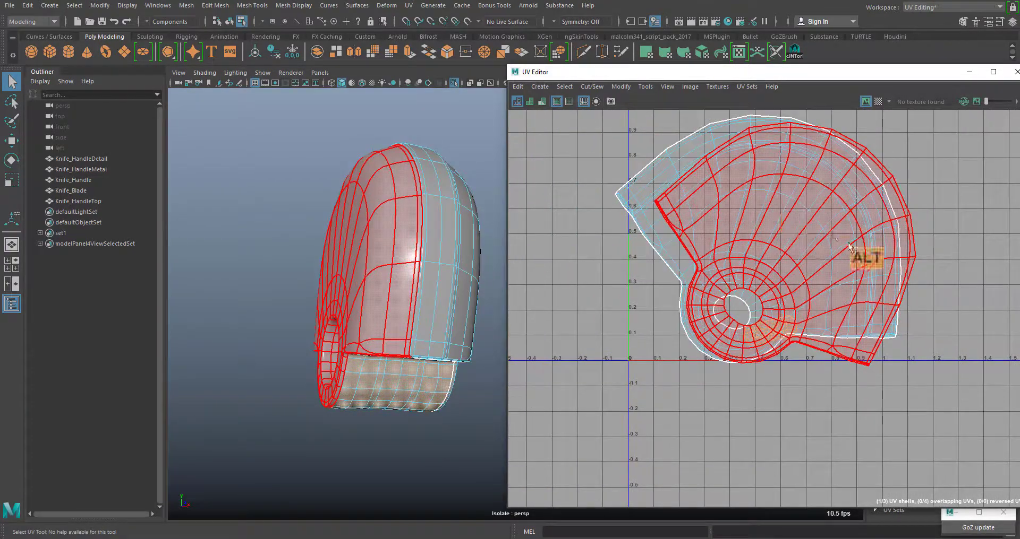
{"action": "left_click", "coordinate": [645, 207]}
{"action": "key", "text": "w"}
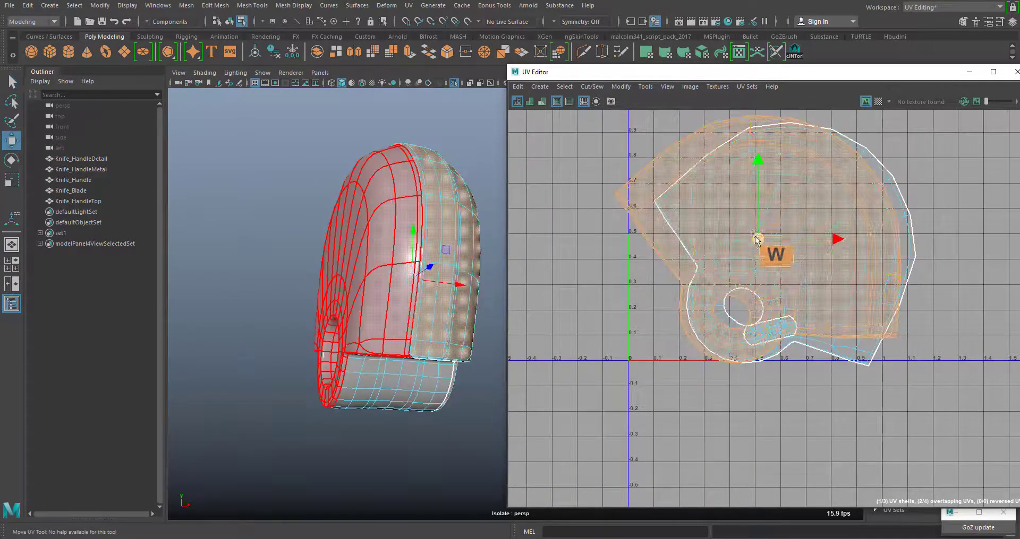
{"action": "left_click_drag", "start_coordinate": [760, 244], "coordinate": [512, 153]}
{"action": "left_click", "coordinate": [765, 220]}
{"action": "left_click_drag", "start_coordinate": [786, 243], "coordinate": [904, 201]}
{"action": "left_click", "coordinate": [791, 334]}
{"action": "left_click_drag", "start_coordinate": [769, 332], "coordinate": [732, 294]}
Turn on the UV distortion shading and examine the stretching on the shells, especially around the front shell's hole.
{"action": "scroll", "coordinate": [762, 350], "scroll_direction": "down", "scroll_amount": 3}
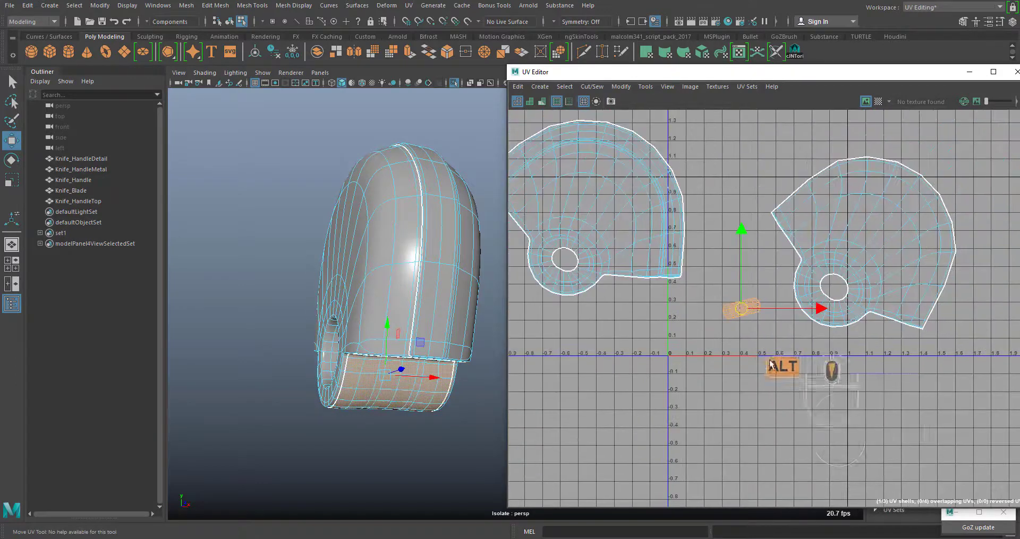
{"action": "middle_click_drag", "start_coordinate": [811, 397], "coordinate": [845, 454], "text": "alt"}
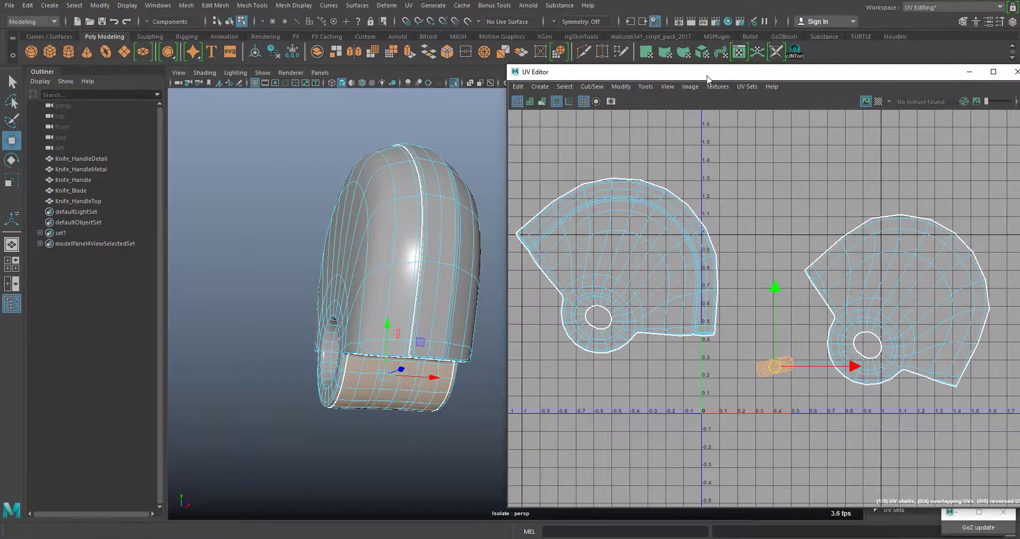
{"action": "left_click_drag", "start_coordinate": [707, 77], "coordinate": [473, 73]}
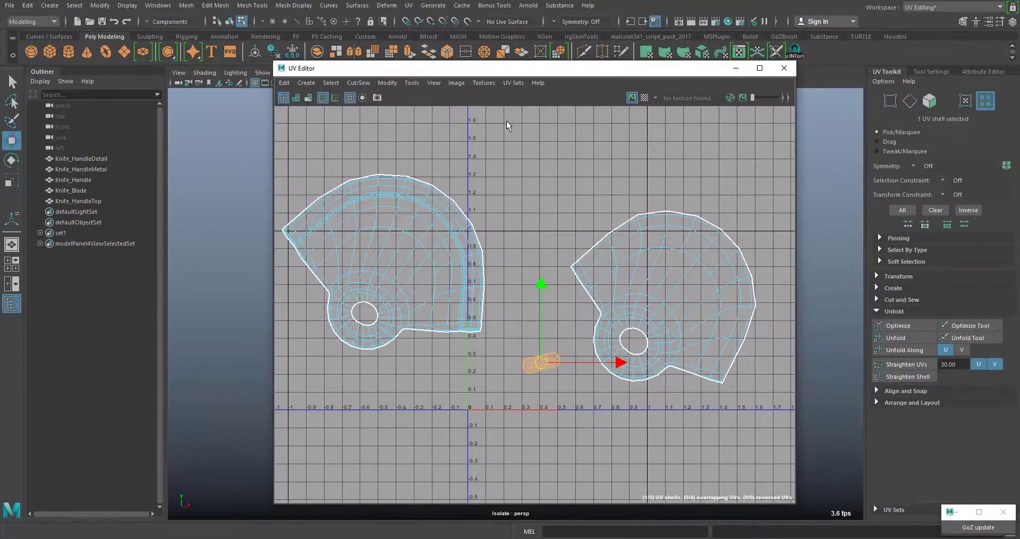
{"action": "left_click", "coordinate": [308, 99]}
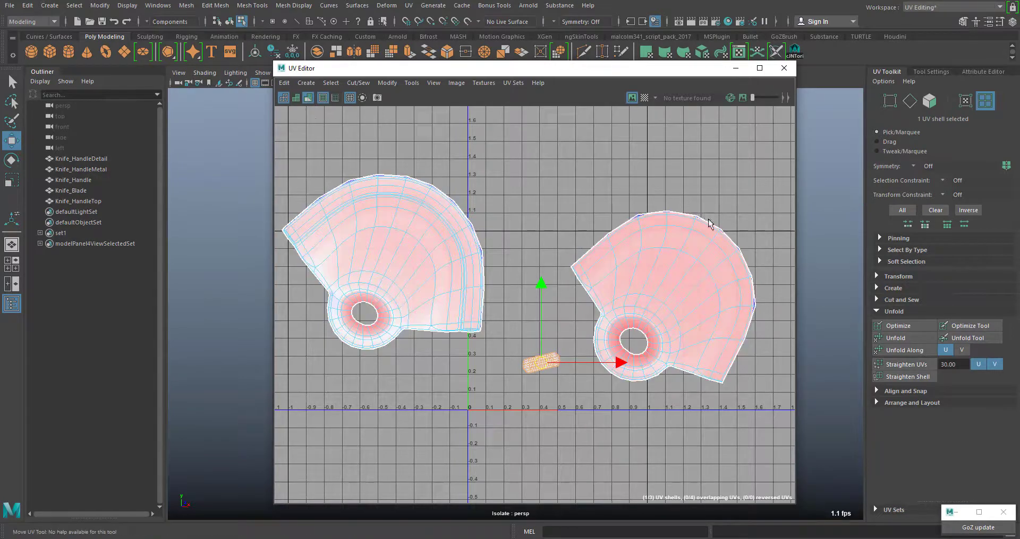
{"action": "middle_click_drag", "start_coordinate": [564, 184], "coordinate": [600, 168], "text": "alt"}
{"action": "right_click_drag", "start_coordinate": [622, 257], "coordinate": [741, 445], "text": "alt"}
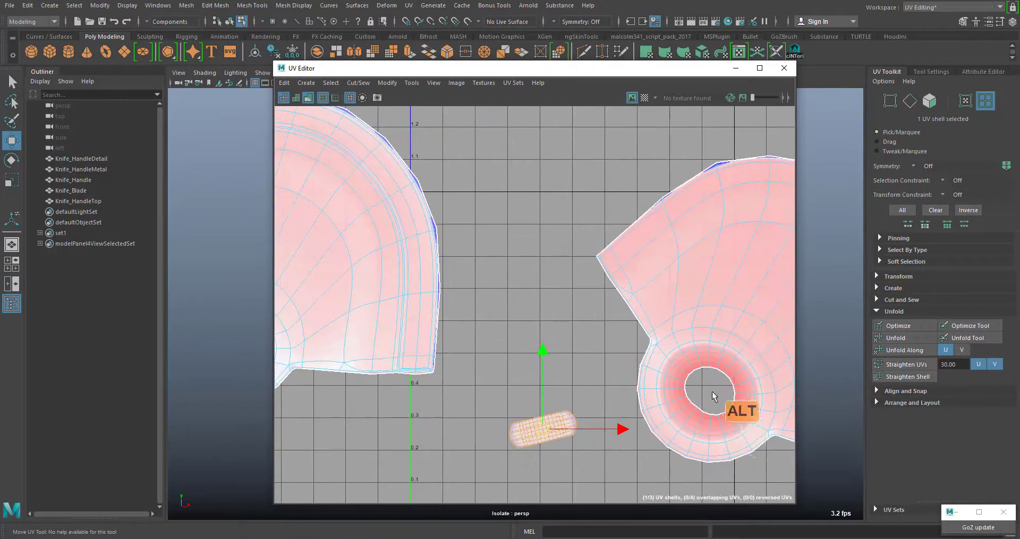
{"action": "right_click_drag", "start_coordinate": [713, 396], "coordinate": [638, 341], "text": "alt"}
{"action": "middle_click_drag", "start_coordinate": [636, 328], "coordinate": [599, 338], "text": "alt"}
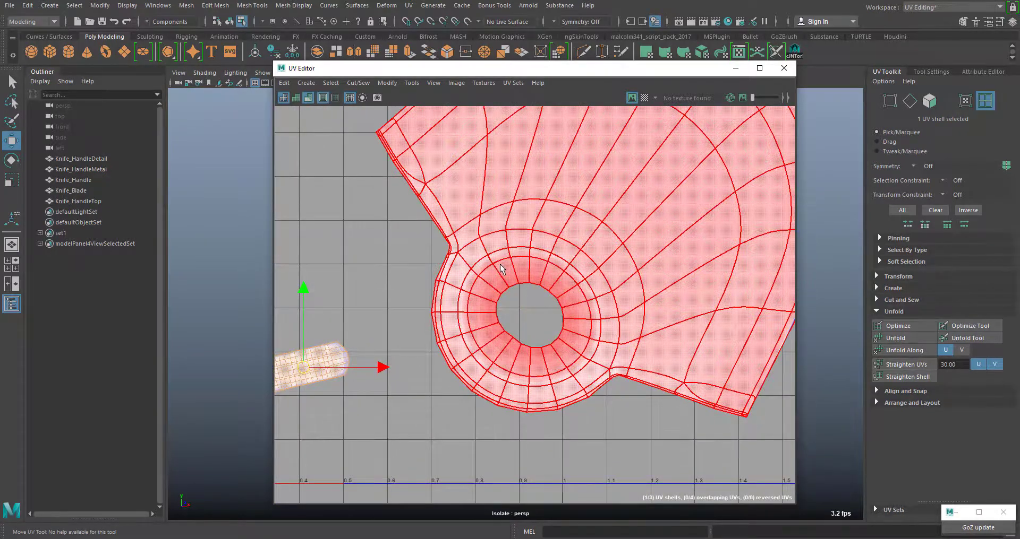
{"action": "left_click_drag", "start_coordinate": [435, 73], "coordinate": [700, 84]}
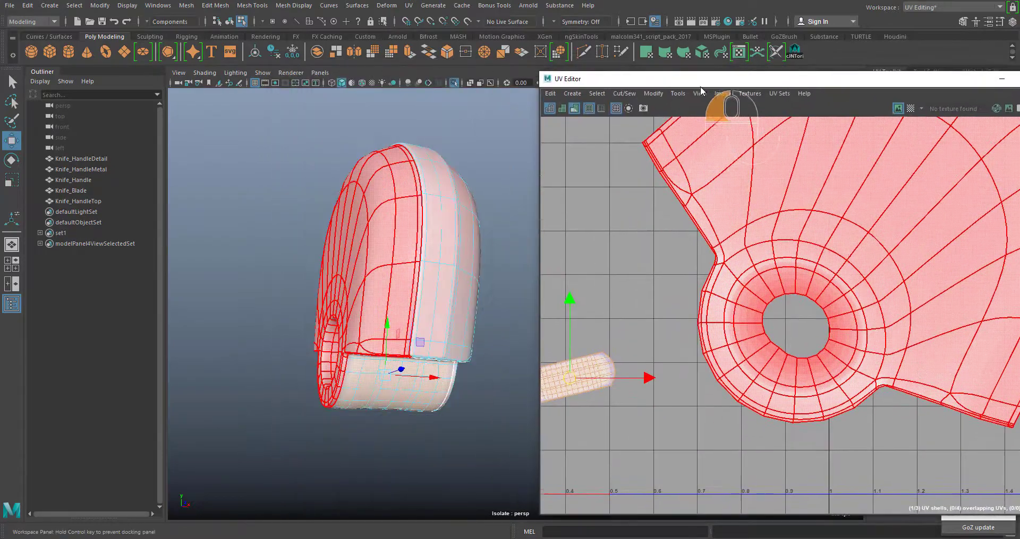
Select the seam loop midway through the handle top's hole and sew its UV edges, joining the front and back shells through the hole.
{"action": "left_click_drag", "start_coordinate": [415, 313], "coordinate": [476, 327], "text": "alt"}
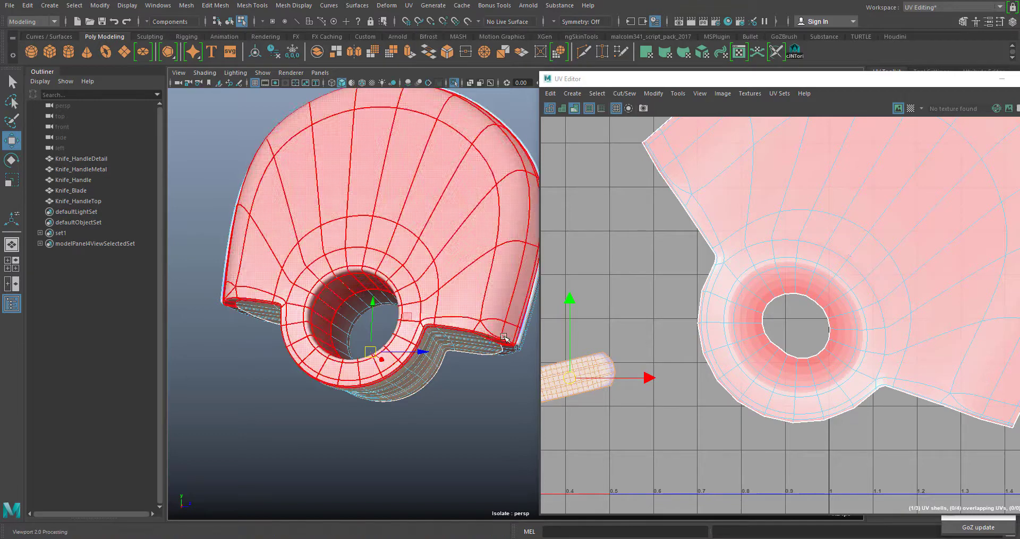
{"action": "left_click_drag", "start_coordinate": [450, 339], "coordinate": [432, 372], "text": "alt"}
{"action": "middle_click_drag", "start_coordinate": [425, 381], "coordinate": [460, 368], "text": "alt"}
{"action": "right_click_drag", "start_coordinate": [458, 368], "coordinate": [433, 433], "text": "alt"}
{"action": "left_click_drag", "start_coordinate": [433, 399], "coordinate": [415, 389], "text": "alt"}
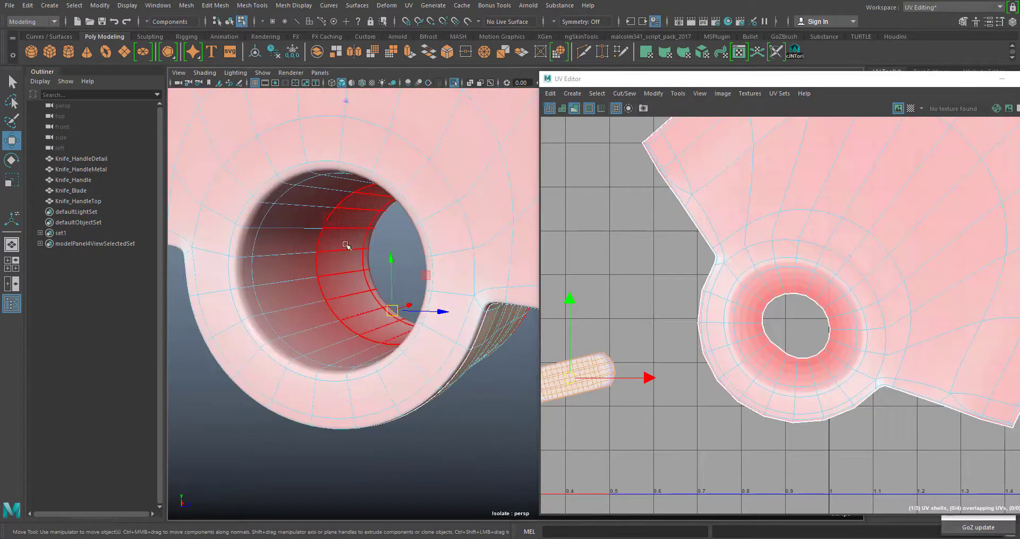
{"action": "right_click_drag", "start_coordinate": [331, 221], "coordinate": [340, 191]}
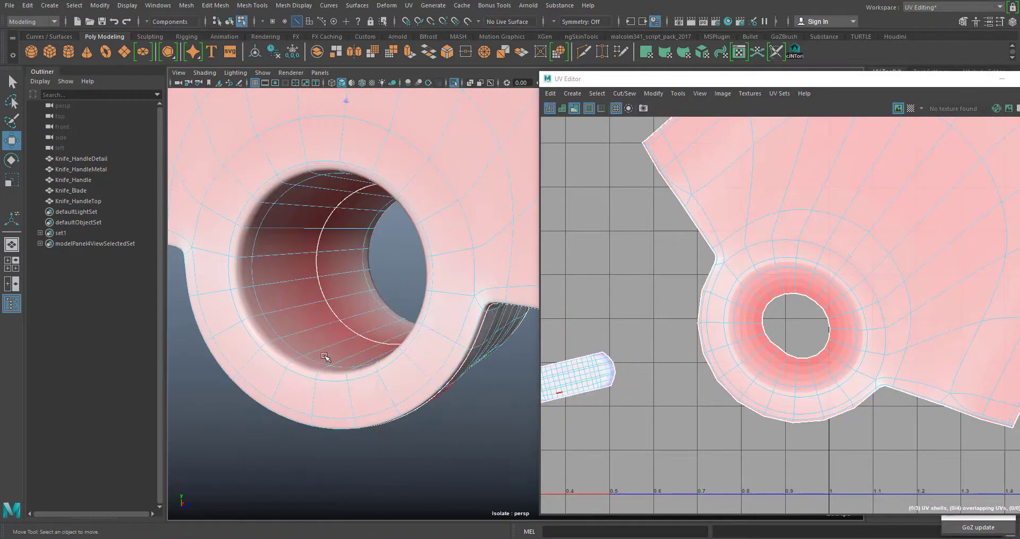
{"action": "double_click", "coordinate": [269, 332]}
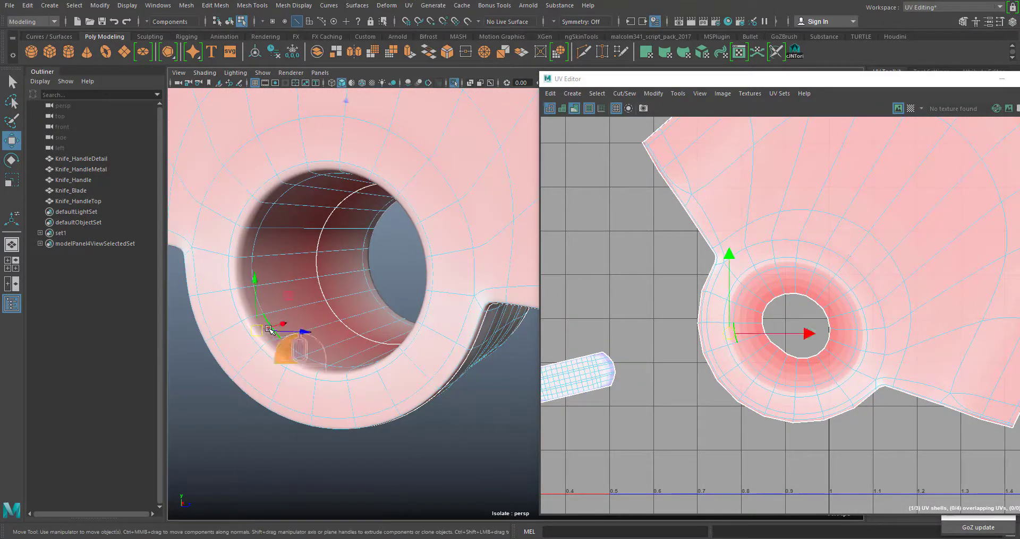
{"action": "left_click", "coordinate": [370, 296], "text": "shift"}
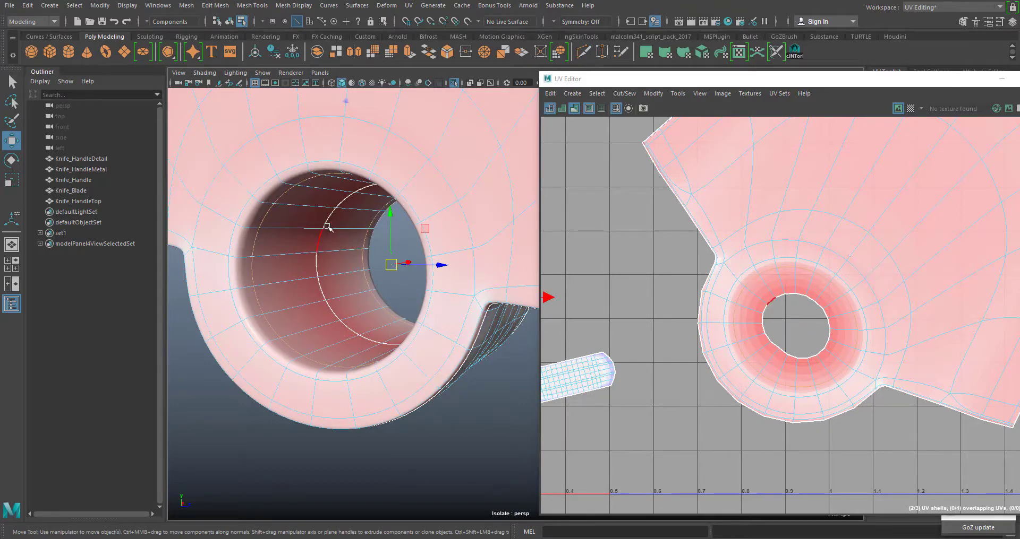
{"action": "left_click_drag", "start_coordinate": [327, 227], "coordinate": [369, 276], "text": "alt"}
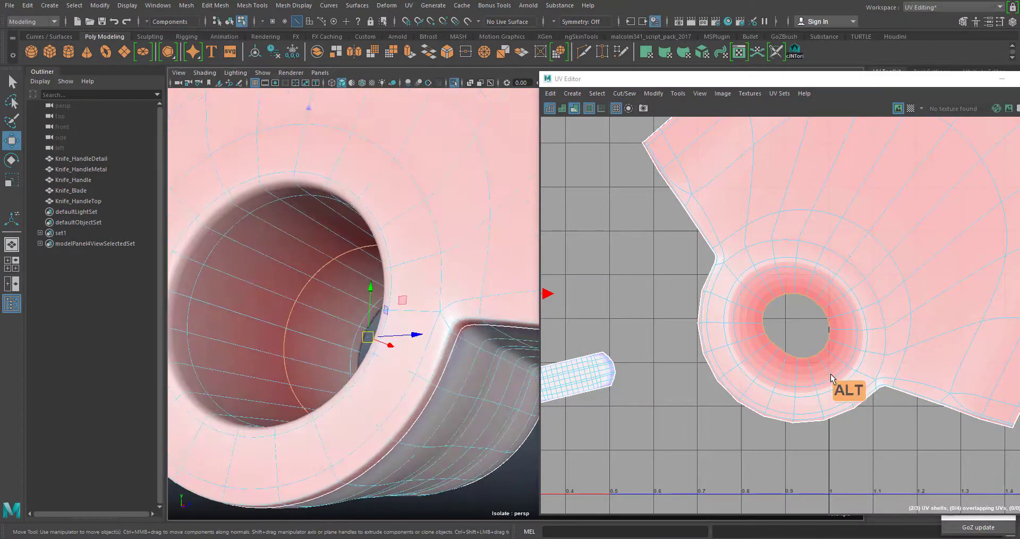
{"action": "middle_click_drag", "start_coordinate": [763, 380], "coordinate": [895, 347], "text": "alt"}
{"action": "right_click_drag", "start_coordinate": [688, 277], "coordinate": [632, 258], "text": "alt"}
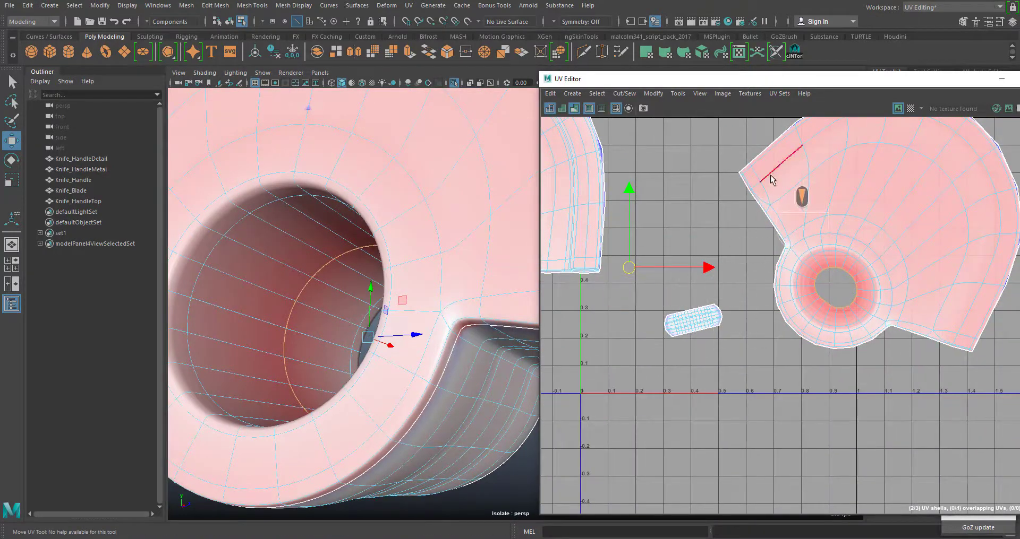
{"action": "left_click_drag", "start_coordinate": [714, 86], "coordinate": [573, 102]}
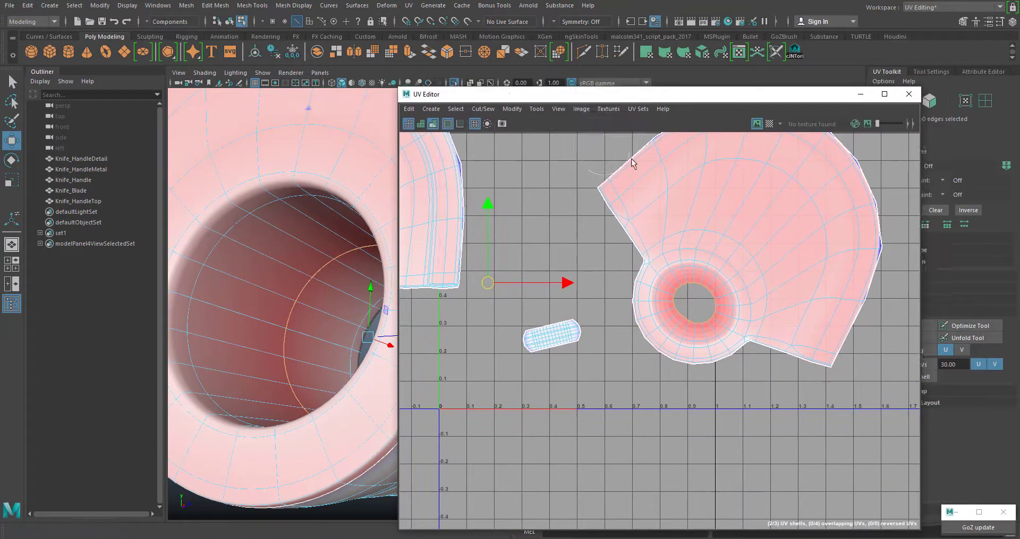
{"action": "left_click", "coordinate": [410, 6]}
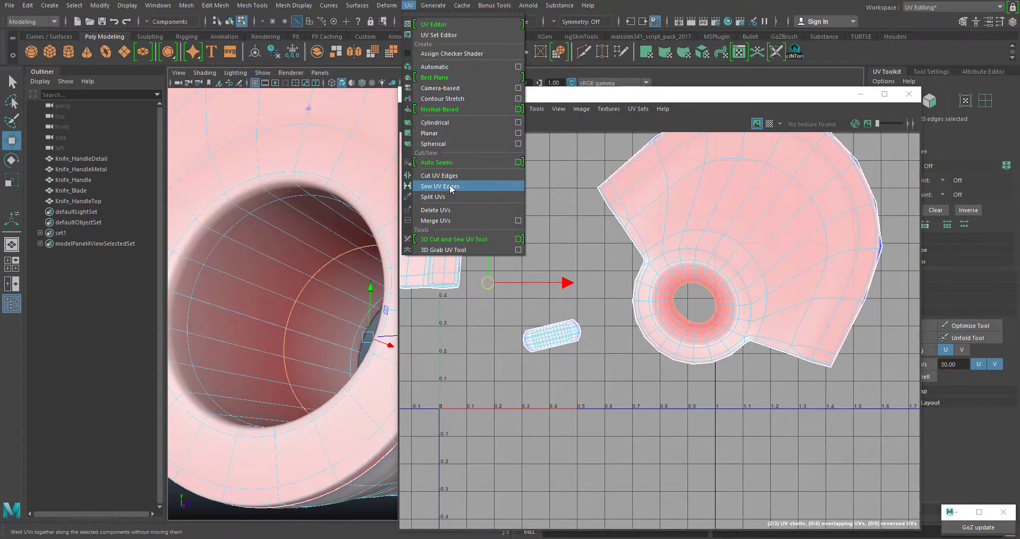
{"action": "left_click", "coordinate": [449, 186]}
Select the edge loops around the front and back rims of the hole and cut their UV edges.
{"action": "middle_click_drag", "start_coordinate": [569, 319], "coordinate": [695, 356], "text": "alt"}
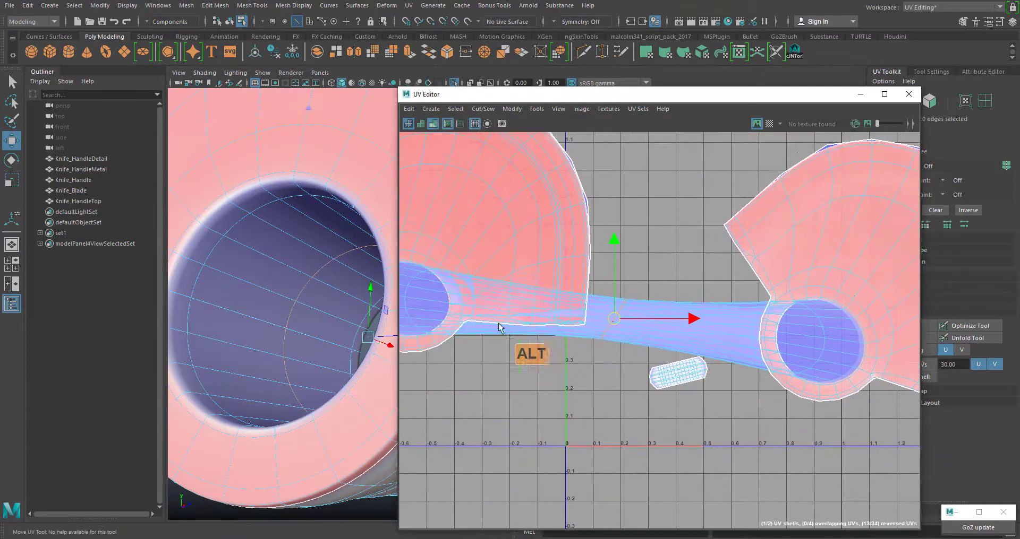
{"action": "right_click_drag", "start_coordinate": [670, 348], "coordinate": [657, 327], "text": "alt"}
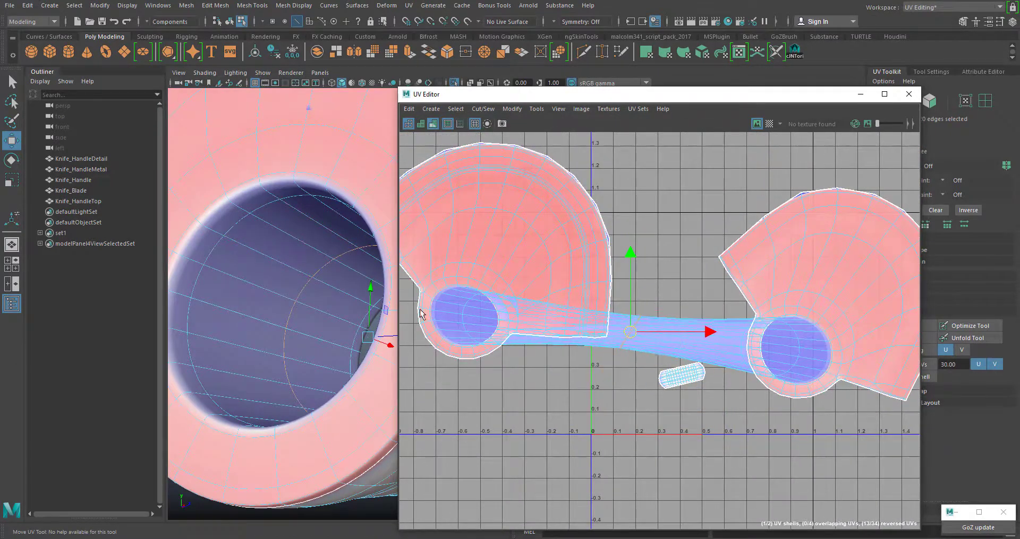
{"action": "right_click_drag", "start_coordinate": [257, 217], "coordinate": [253, 188]}
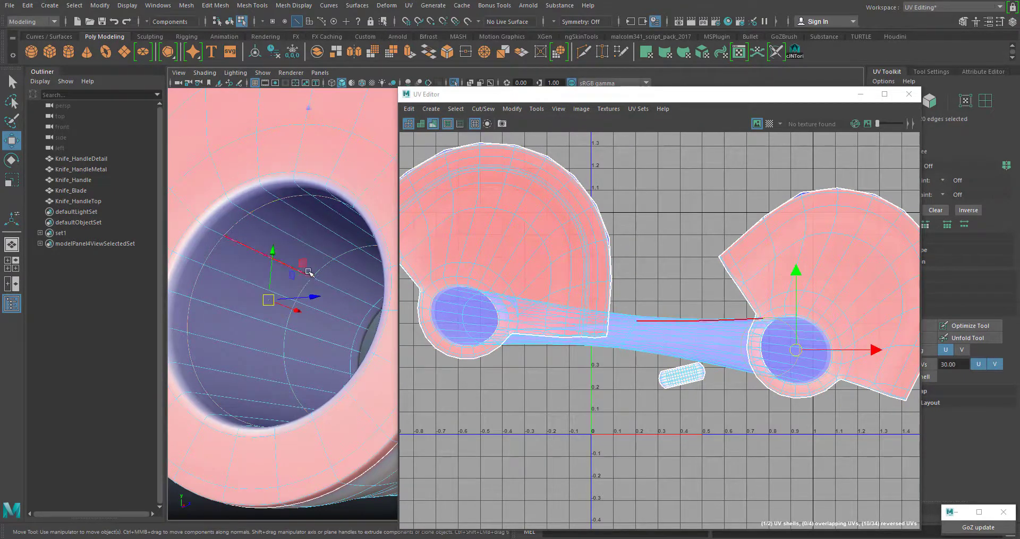
{"action": "double_click", "coordinate": [353, 334], "text": "shift"}
{"action": "left_click_drag", "start_coordinate": [282, 316], "coordinate": [255, 340], "text": "alt"}
{"action": "left_click_drag", "start_coordinate": [539, 96], "coordinate": [704, 106], "text": "alt"}
{"action": "scroll", "coordinate": [486, 299], "scroll_direction": "down", "scroll_amount": 4}
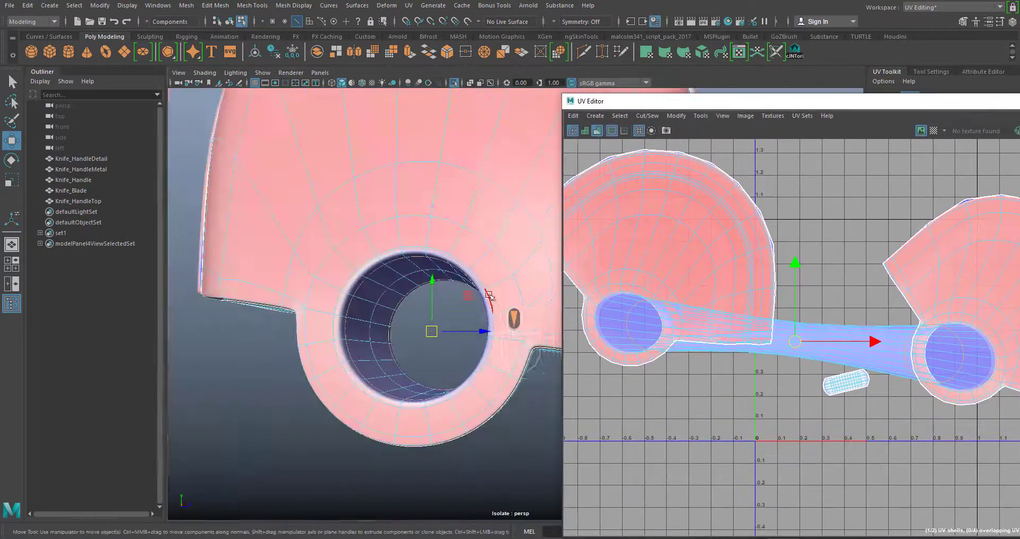
{"action": "mouse_move", "coordinate": [487, 301]}
{"action": "left_mouse_down", "text": "alt"}
{"action": "mouse_move", "coordinate": [492, 313]}
{"action": "mouse_move", "coordinate": [483, 309]}
{"action": "left_mouse_up", "text": "alt"}
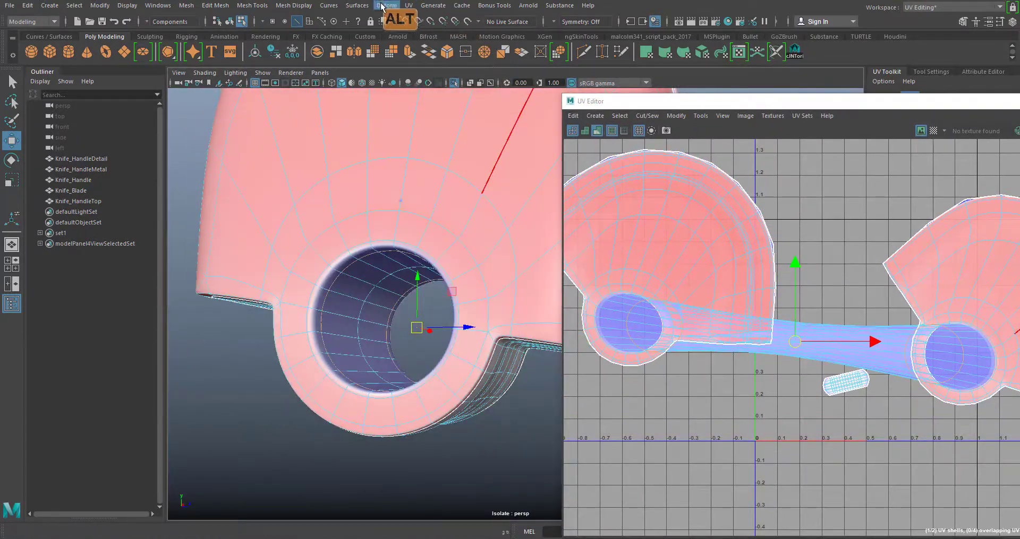
{"action": "left_click", "coordinate": [408, 5]}
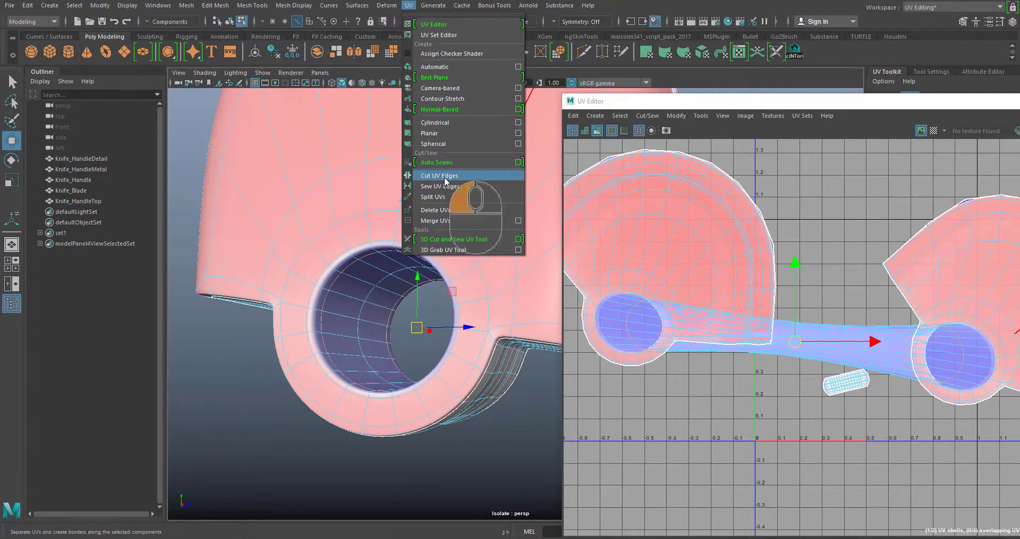
{"action": "left_click", "coordinate": [445, 181]}
Select the hole's inner tube as a UV shell, unfold it and move it above the front and back shells.
{"action": "left_click_drag", "start_coordinate": [512, 319], "coordinate": [494, 333], "text": "alt"}
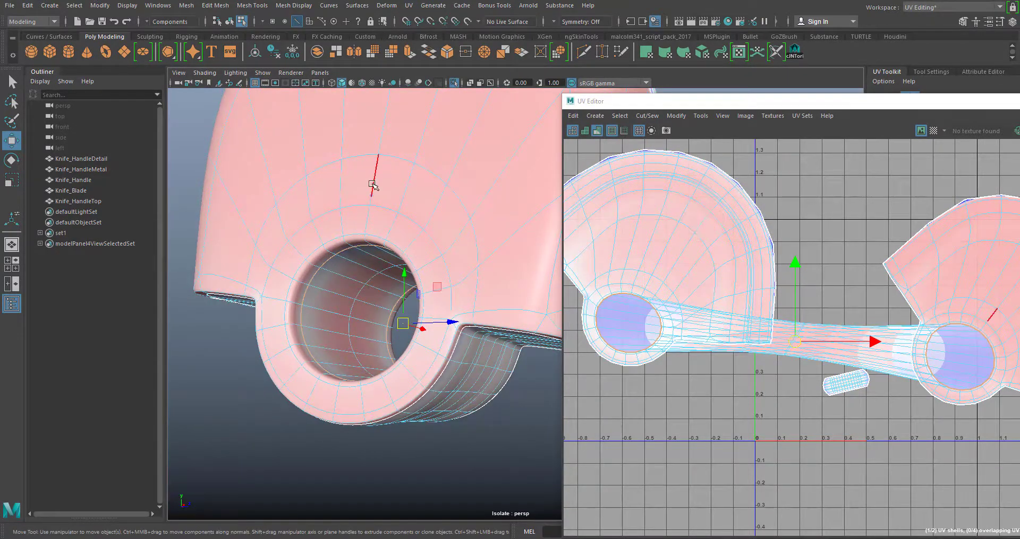
{"action": "right_click_drag", "start_coordinate": [373, 184], "coordinate": [430, 216]}
{"action": "left_click", "coordinate": [361, 277]}
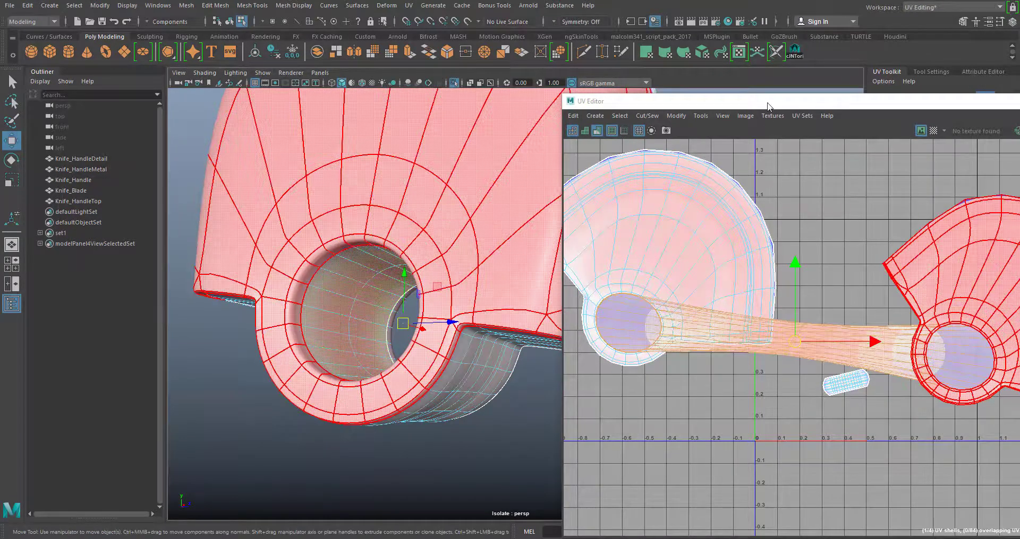
{"action": "left_click_drag", "start_coordinate": [768, 106], "coordinate": [421, 89]}
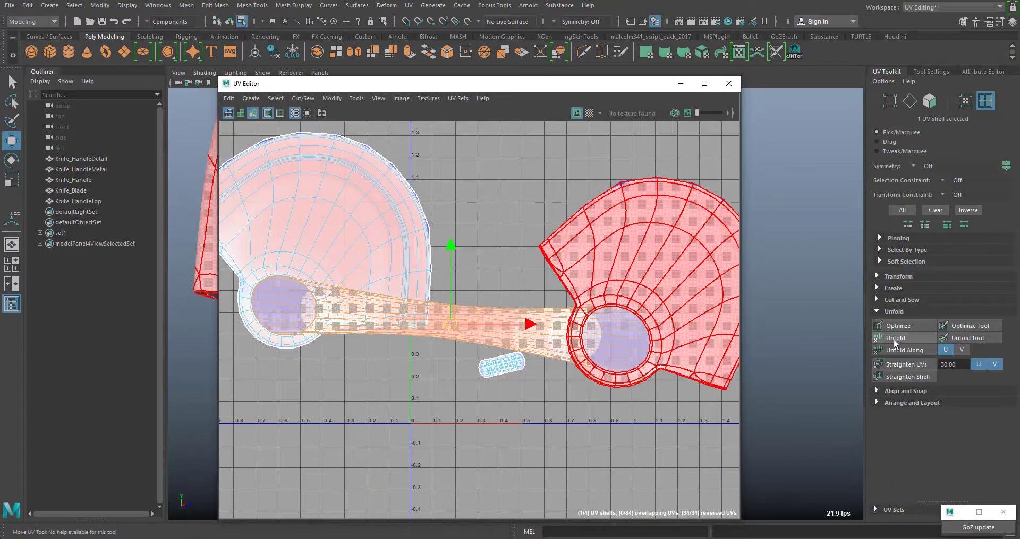
{"action": "left_click", "coordinate": [894, 340]}
{"action": "left_click_drag", "start_coordinate": [452, 324], "coordinate": [513, 129]}
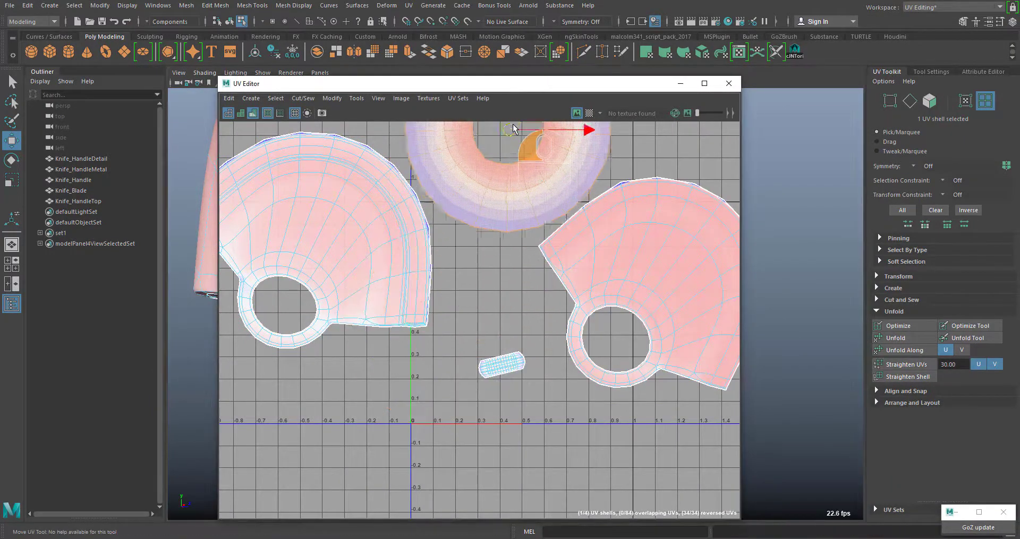
Unfold the front and back shells of the handle top together.
{"action": "left_click", "coordinate": [689, 292]}
{"action": "left_click", "coordinate": [365, 292], "text": "shift"}
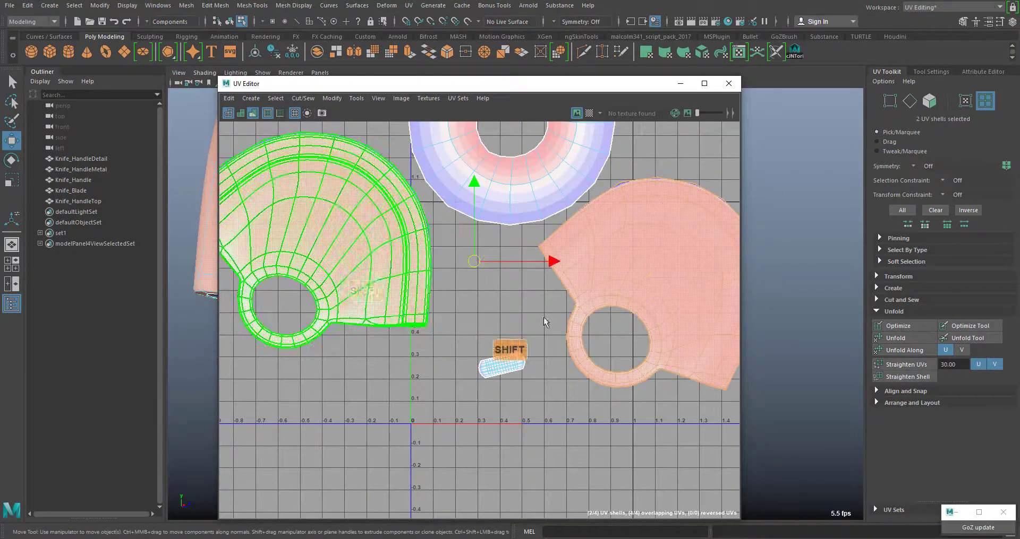
{"action": "left_click", "coordinate": [906, 340]}
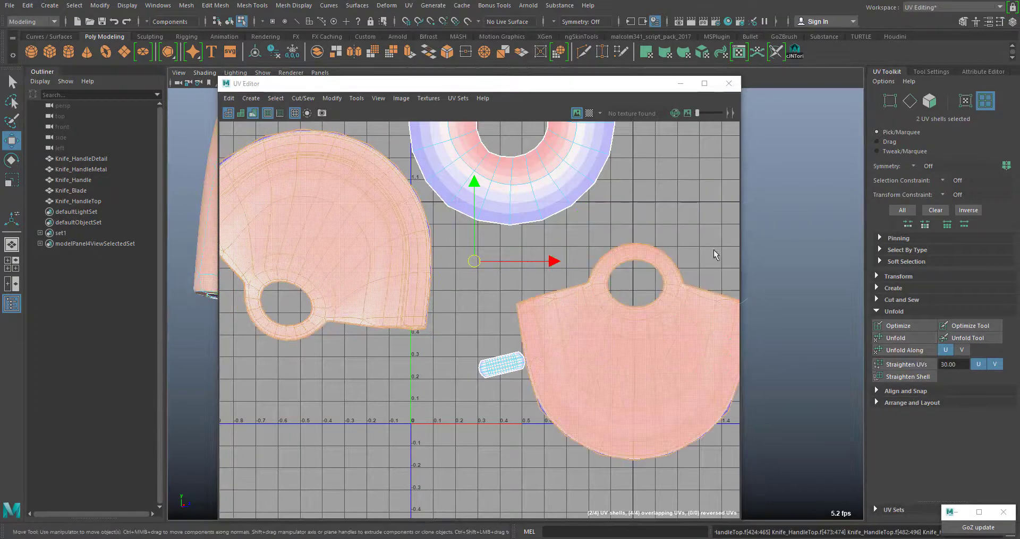
{"action": "left_click", "coordinate": [698, 231]}
{"action": "scroll", "coordinate": [664, 236], "scroll_direction": "down", "scroll_amount": 3}
{"action": "right_click", "coordinate": [414, 205]}
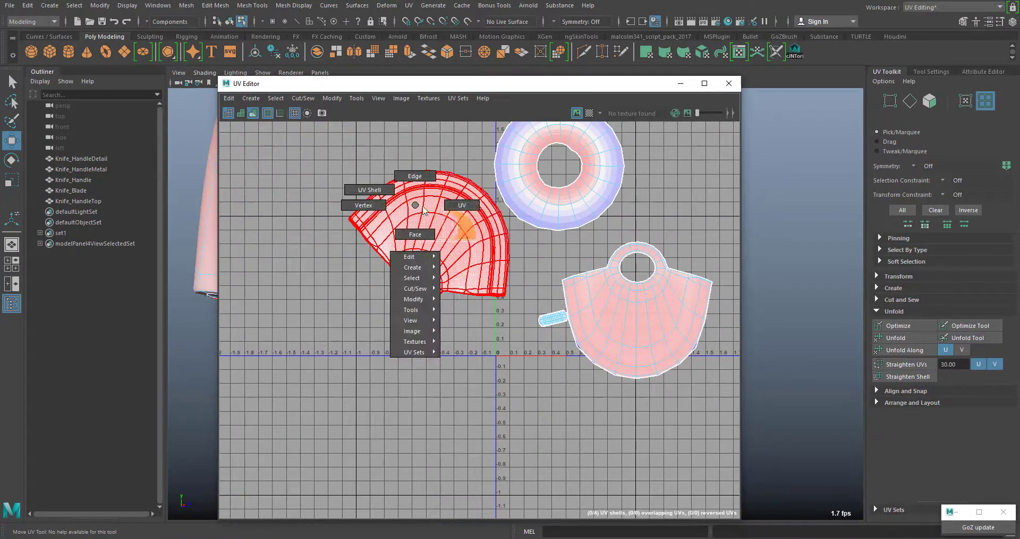
{"action": "left_click", "coordinate": [462, 205]}
{"action": "left_click_drag", "start_coordinate": [345, 83], "coordinate": [580, 80]}
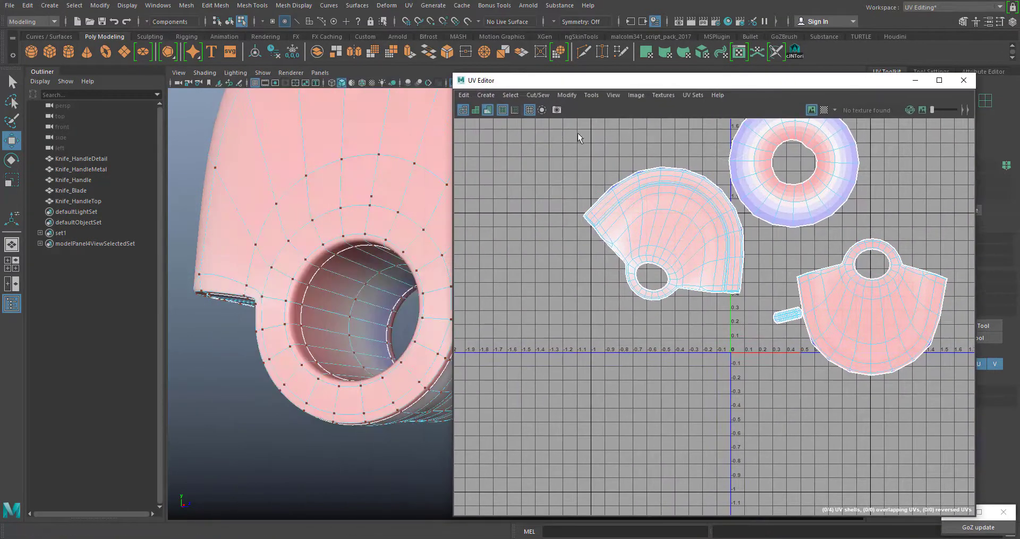
Switch the handle top to object mode and examine the distortion shading on its UV shells and the matching surfaces of the model.
{"action": "right_click_drag", "start_coordinate": [337, 164], "coordinate": [392, 155]}
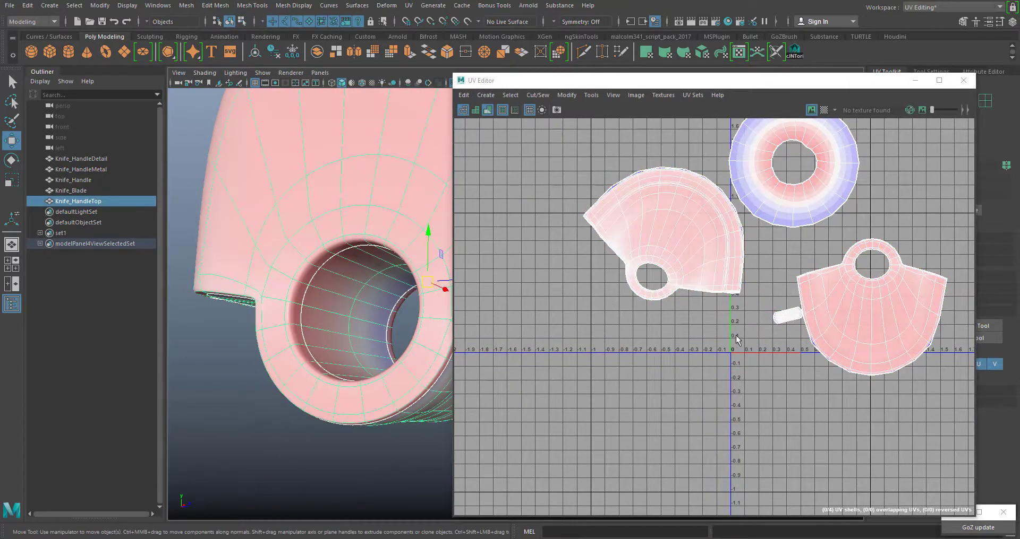
{"action": "middle_click_drag", "start_coordinate": [735, 340], "coordinate": [670, 406], "text": "alt"}
{"action": "right_click_drag", "start_coordinate": [787, 335], "coordinate": [637, 375], "text": "alt"}
{"action": "middle_click_drag", "start_coordinate": [582, 377], "coordinate": [690, 352], "text": "alt"}
{"action": "scroll", "coordinate": [708, 293], "scroll_direction": "up", "scroll_amount": 4, "text": "alt"}
{"action": "scroll", "coordinate": [709, 296], "scroll_direction": "down", "scroll_amount": 4}
{"action": "middle_click_drag", "start_coordinate": [800, 323], "coordinate": [687, 355], "text": "alt"}
{"action": "left_click_drag", "start_coordinate": [348, 297], "coordinate": [294, 350], "text": "alt"}
{"action": "scroll", "coordinate": [367, 351], "scroll_direction": "down", "scroll_amount": 2, "text": "alt"}
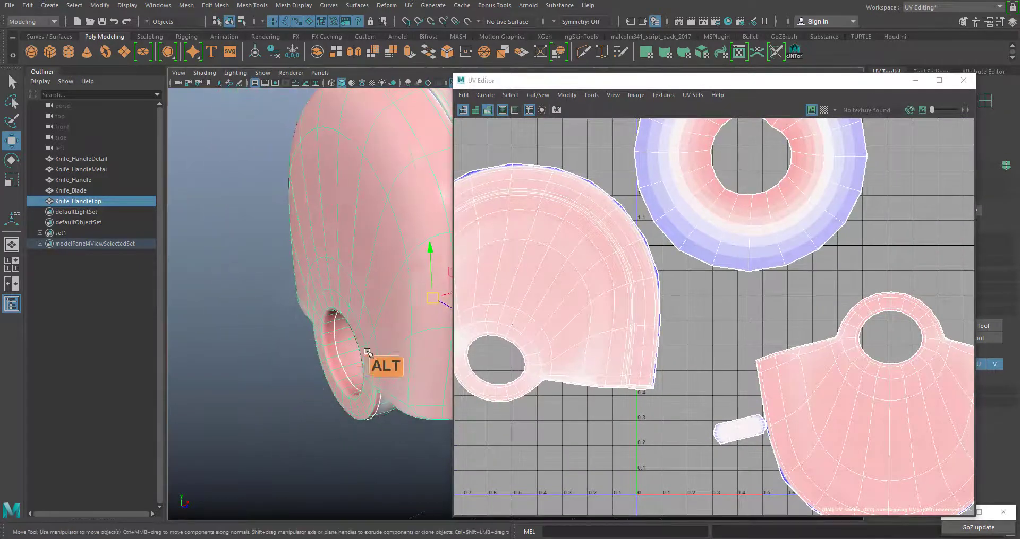
{"action": "left_click_drag", "start_coordinate": [367, 351], "coordinate": [242, 282], "text": "alt"}
{"action": "left_click_drag", "start_coordinate": [349, 296], "coordinate": [364, 333], "text": "alt"}
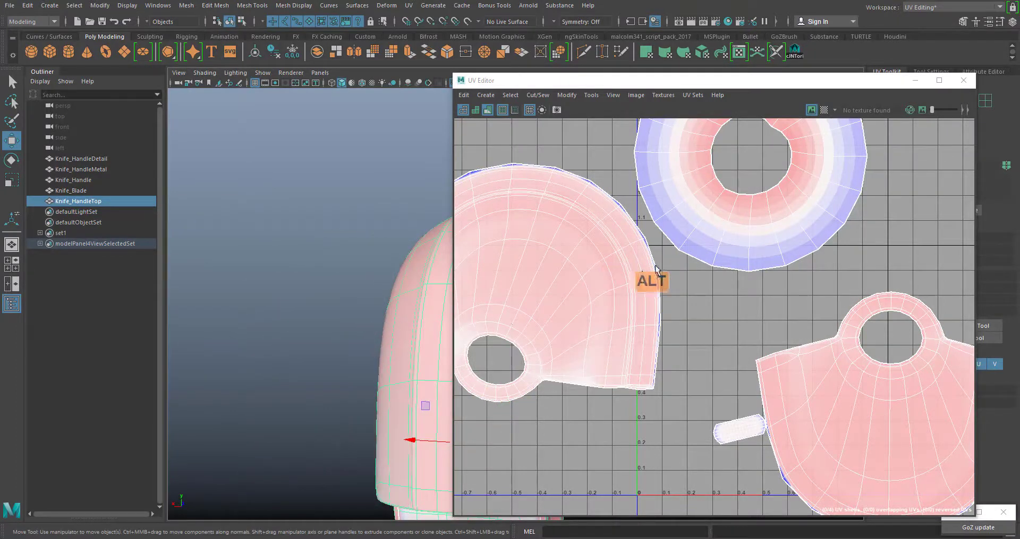
{"action": "left_click_drag", "start_coordinate": [632, 85], "coordinate": [717, 90]}
{"action": "scroll", "coordinate": [667, 276], "scroll_direction": "down", "scroll_amount": 2}
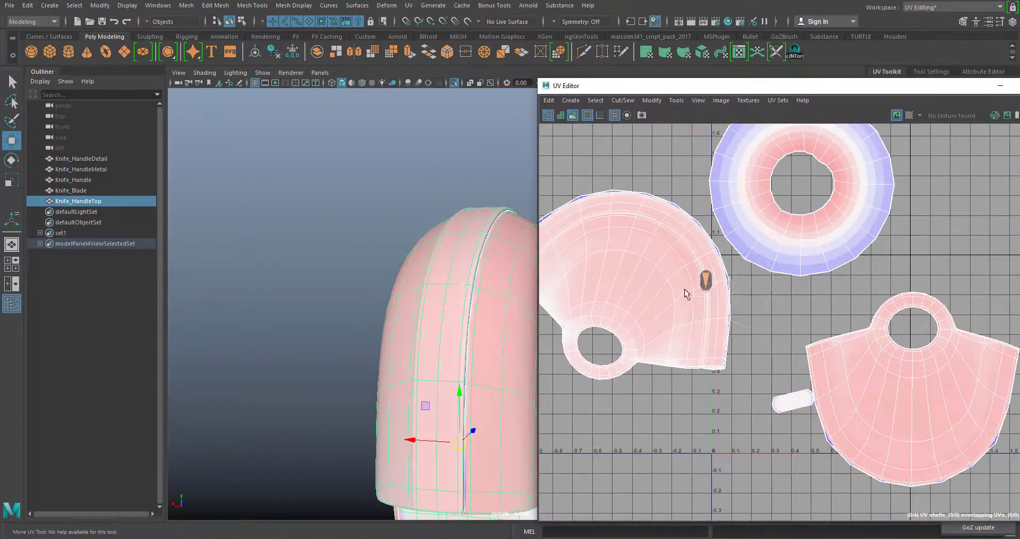
{"action": "middle_click_drag", "start_coordinate": [406, 303], "coordinate": [222, 164], "text": "alt"}
{"action": "left_click_drag", "start_coordinate": [337, 221], "coordinate": [444, 239], "text": "alt"}
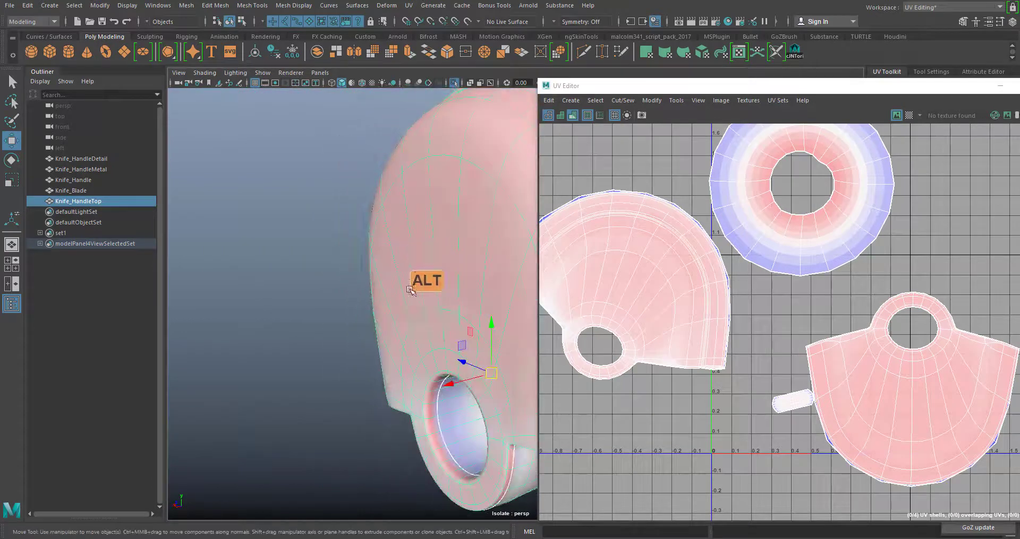
{"action": "right_click_drag", "start_coordinate": [397, 285], "coordinate": [387, 280], "text": "alt"}
Try moving a single UV inside the back shell to test the distortion shading, and undo the move.
{"action": "right_click_drag", "start_coordinate": [651, 261], "coordinate": [692, 269]}
{"action": "left_click", "coordinate": [668, 280]}
{"action": "key", "text": "w"}
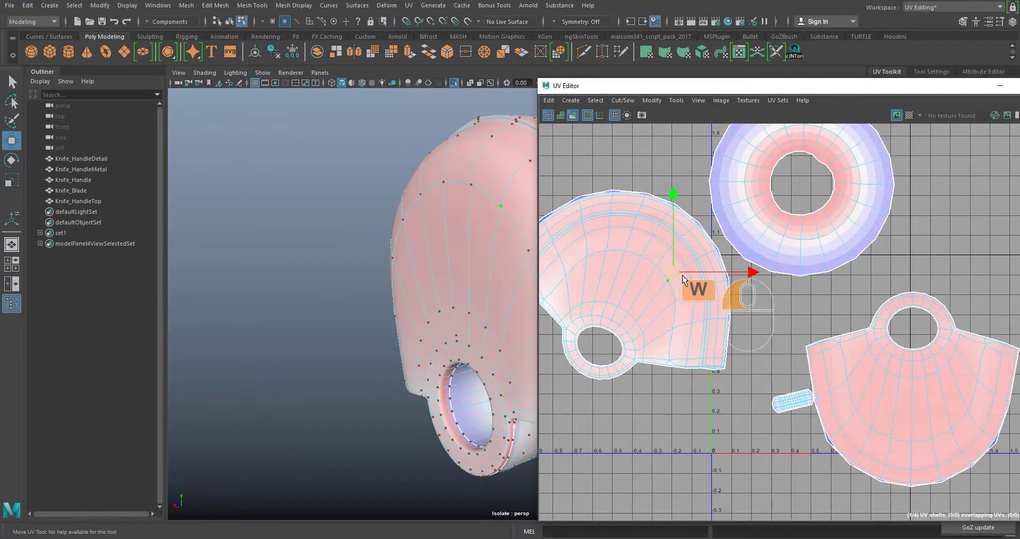
{"action": "mouse_move", "coordinate": [683, 280]}
{"action": "left_mouse_down"}
{"action": "mouse_move", "coordinate": [715, 289]}
{"action": "mouse_move", "coordinate": [687, 310]}
{"action": "left_mouse_up"}
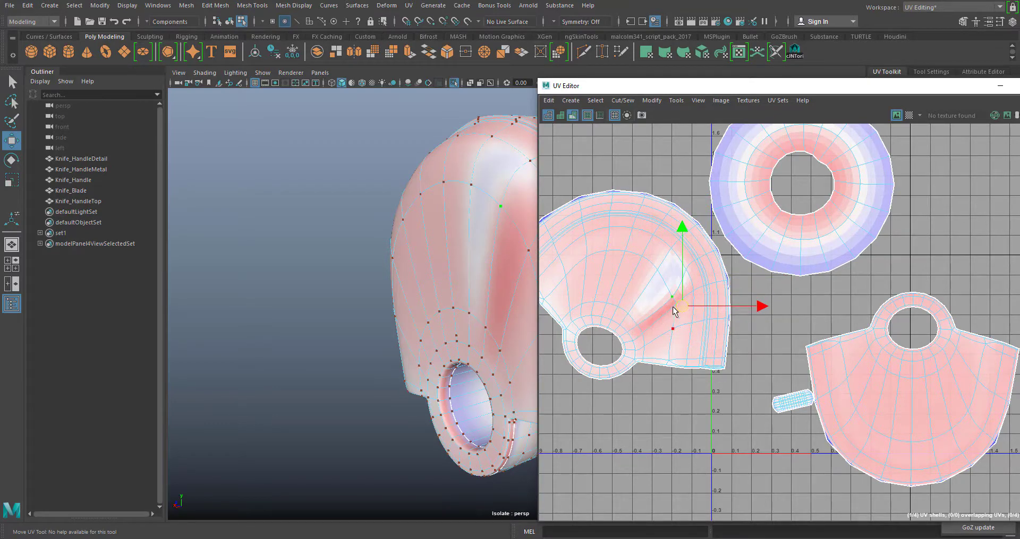
{"action": "key", "text": "ctrl+z"}
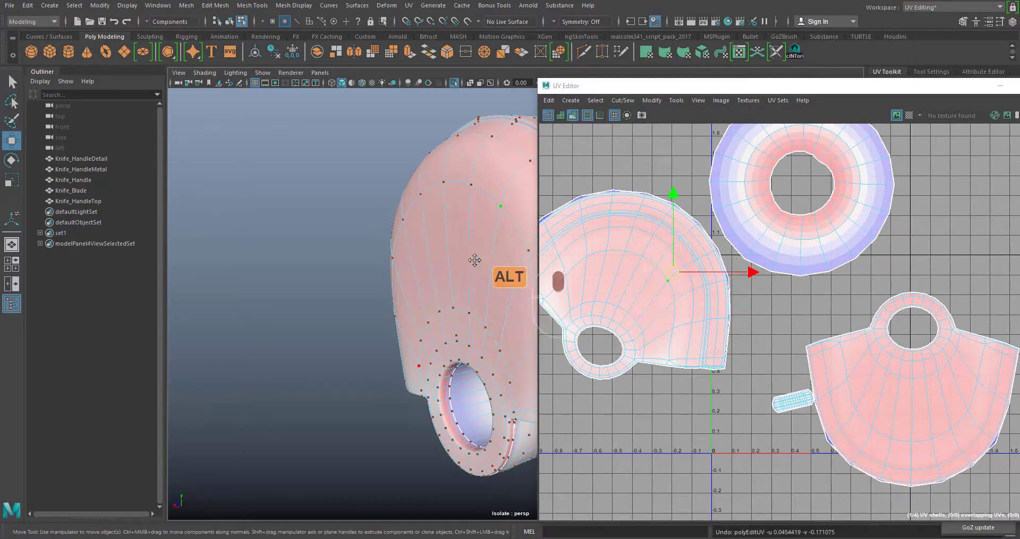
Return the handle top to object mode and turn off viewport isolation to bring the rest of the knife into view.
{"action": "left_click_drag", "start_coordinate": [493, 260], "coordinate": [424, 250], "text": "alt"}
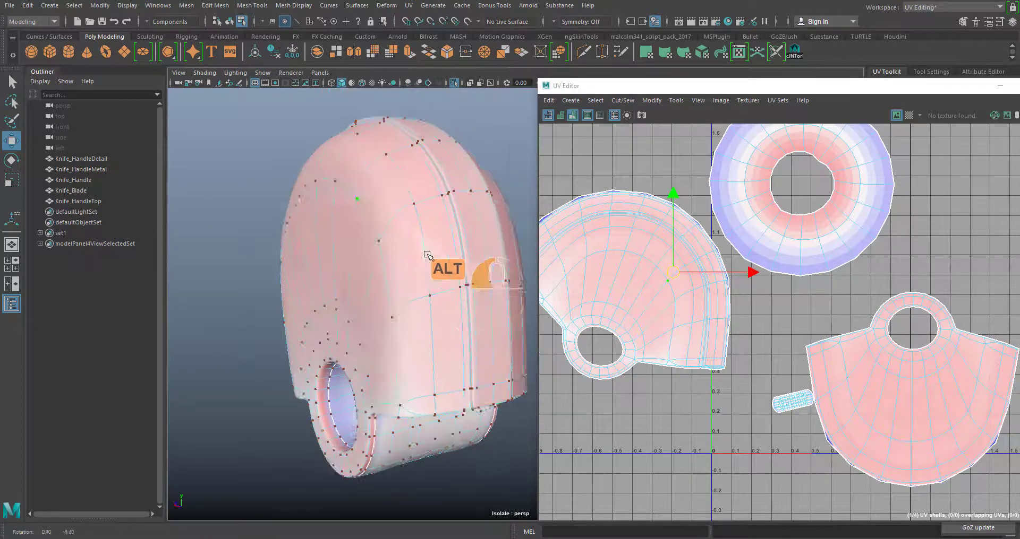
{"action": "right_click", "coordinate": [363, 191]}
{"action": "right_click_drag", "start_coordinate": [369, 192], "coordinate": [414, 177]}
{"action": "scroll", "coordinate": [385, 189], "scroll_direction": "down", "scroll_amount": 5}
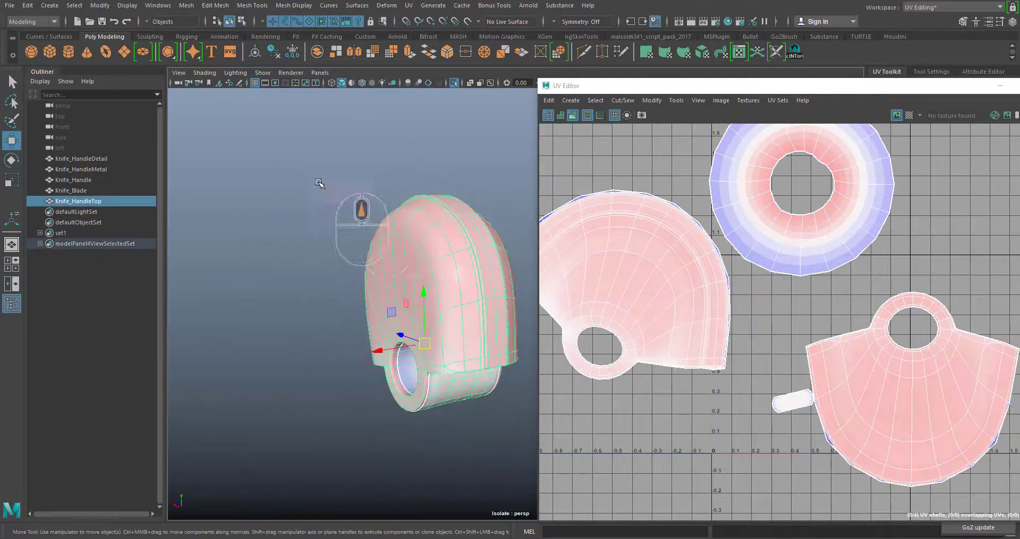
{"action": "left_click", "coordinate": [323, 186]}
{"action": "left_click_drag", "start_coordinate": [443, 300], "coordinate": [409, 288], "text": "alt"}
{"action": "left_click", "coordinate": [409, 288]}
{"action": "left_click_drag", "start_coordinate": [462, 334], "coordinate": [376, 361], "text": "alt"}
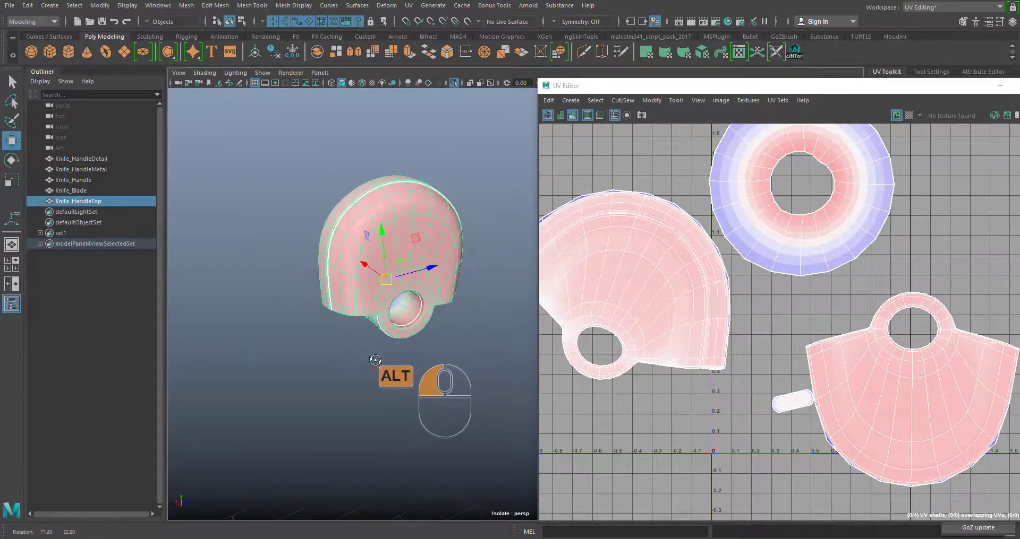
{"action": "left_click", "coordinate": [454, 83]}
{"action": "middle_click_drag", "start_coordinate": [480, 346], "coordinate": [476, 212], "text": "alt"}
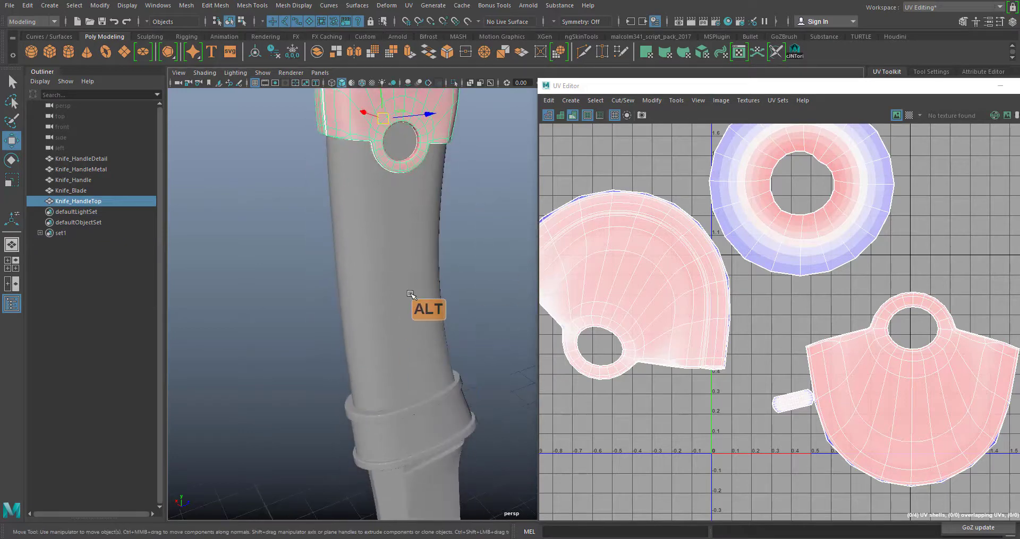
Check the UV shell of Knife_Handle, and reselect Knife_HandleTop to bring its own shells into view.
{"action": "left_click", "coordinate": [410, 244]}
{"action": "scroll", "coordinate": [410, 243], "scroll_direction": "down", "scroll_amount": 3}
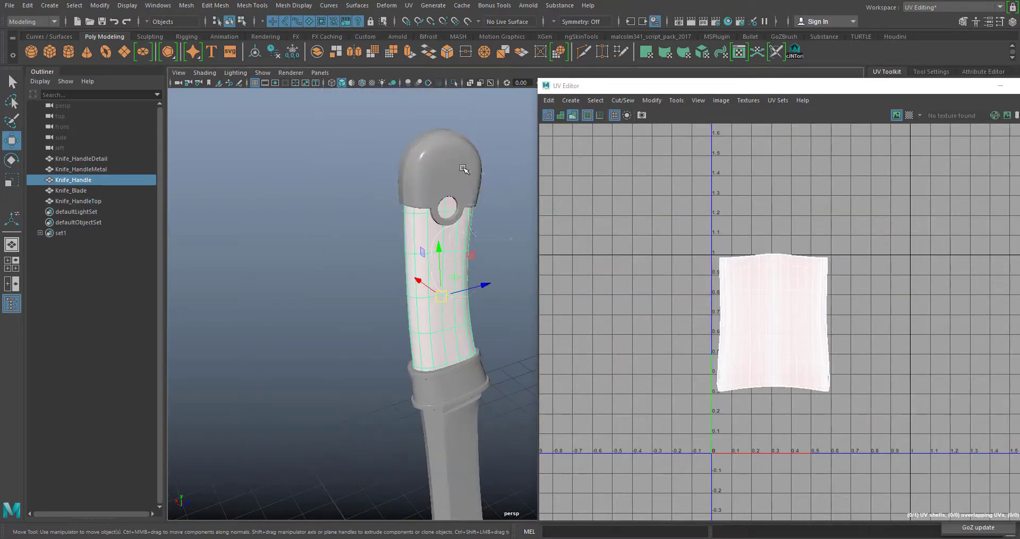
{"action": "left_click", "coordinate": [463, 169]}
{"action": "scroll", "coordinate": [769, 295], "scroll_direction": "down", "scroll_amount": 3}
{"action": "middle_click_drag", "start_coordinate": [811, 312], "coordinate": [812, 363], "text": "alt"}
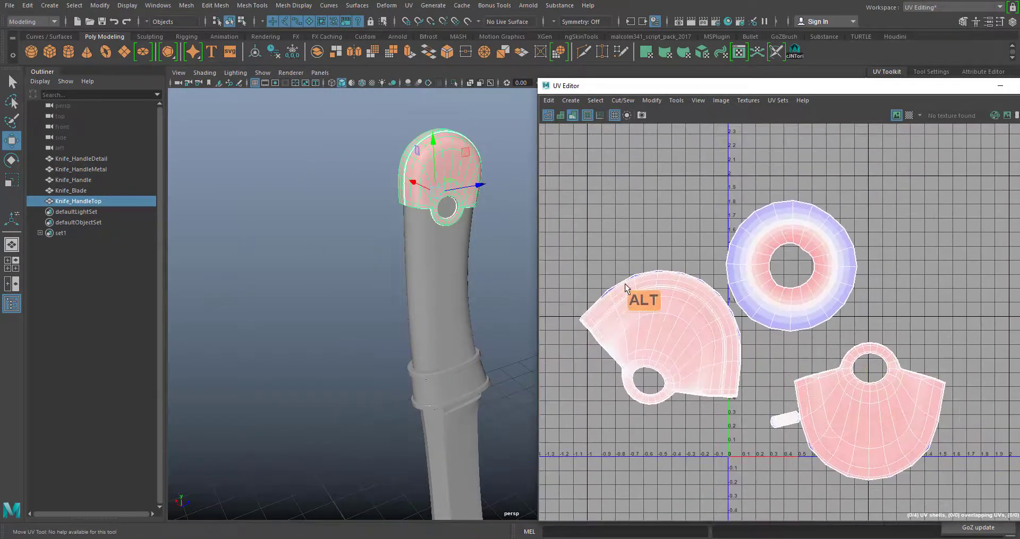
Select the whole back fan-shaped UV shell of the handle top, place it beside the ring shell and rotate it upright.
{"action": "right_click_drag", "start_coordinate": [637, 278], "coordinate": [574, 245]}
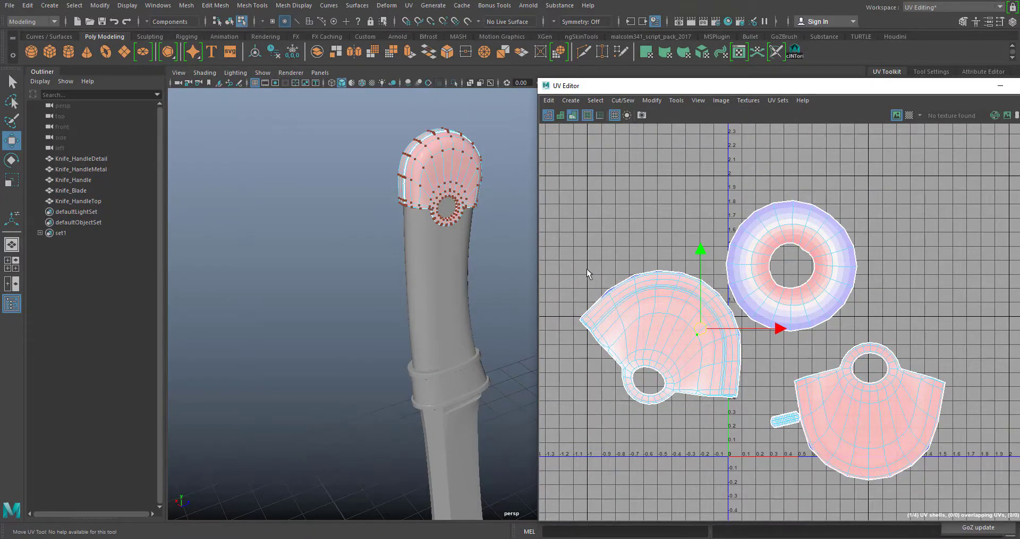
{"action": "left_click_drag", "start_coordinate": [699, 415], "coordinate": [700, 416]}
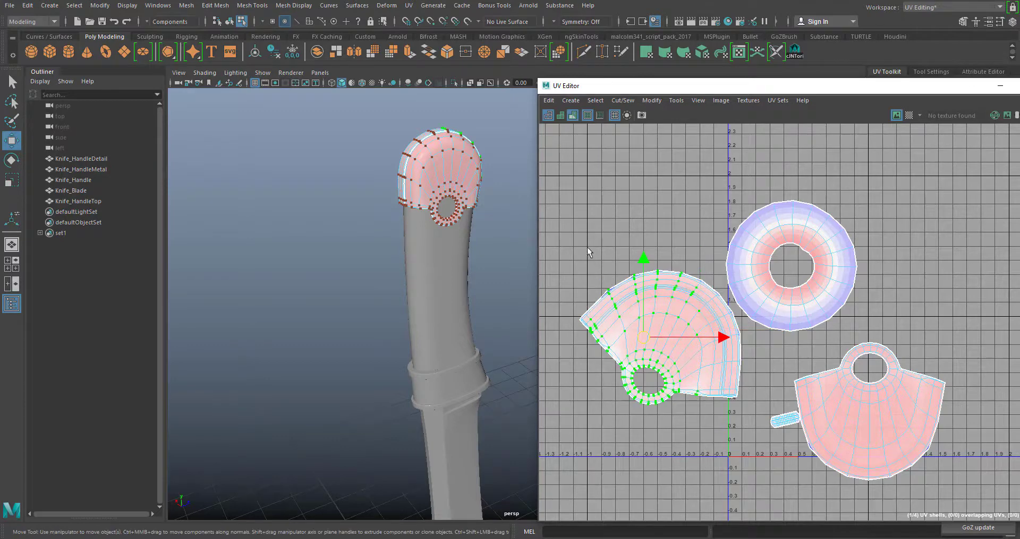
{"action": "left_click_drag", "start_coordinate": [561, 247], "coordinate": [755, 457]}
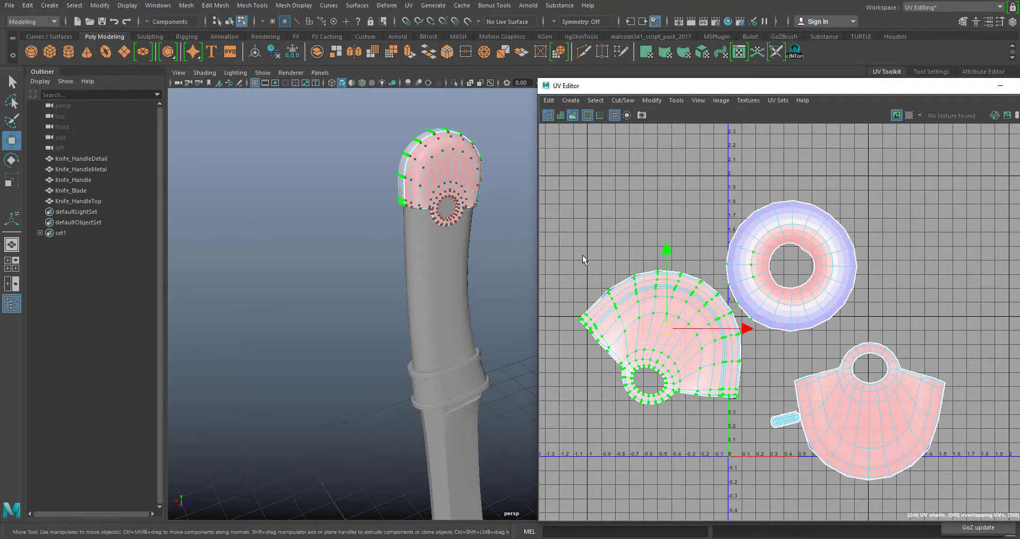
{"action": "left_click_drag", "start_coordinate": [623, 321], "coordinate": [628, 326]}
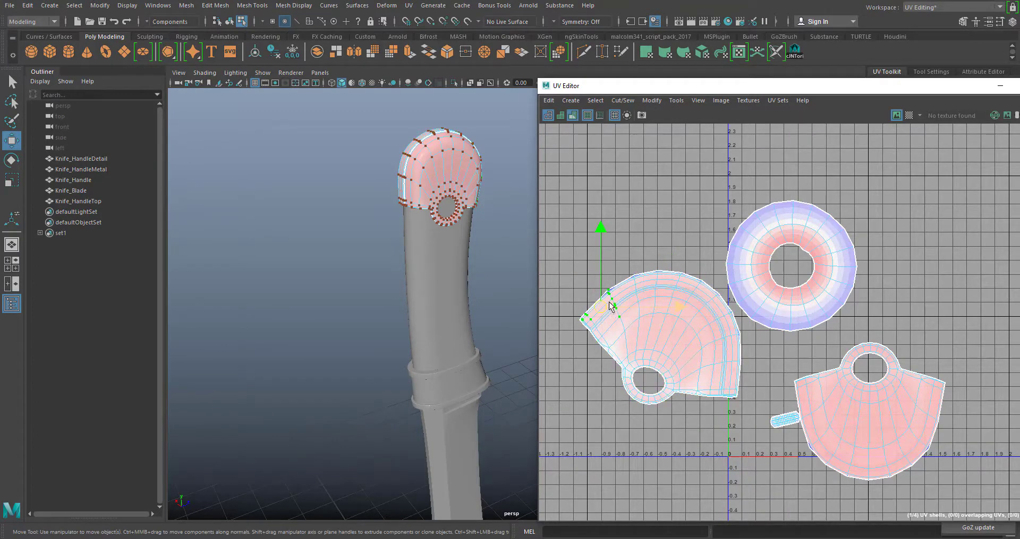
{"action": "right_click", "coordinate": [609, 303], "text": "ctrl"}
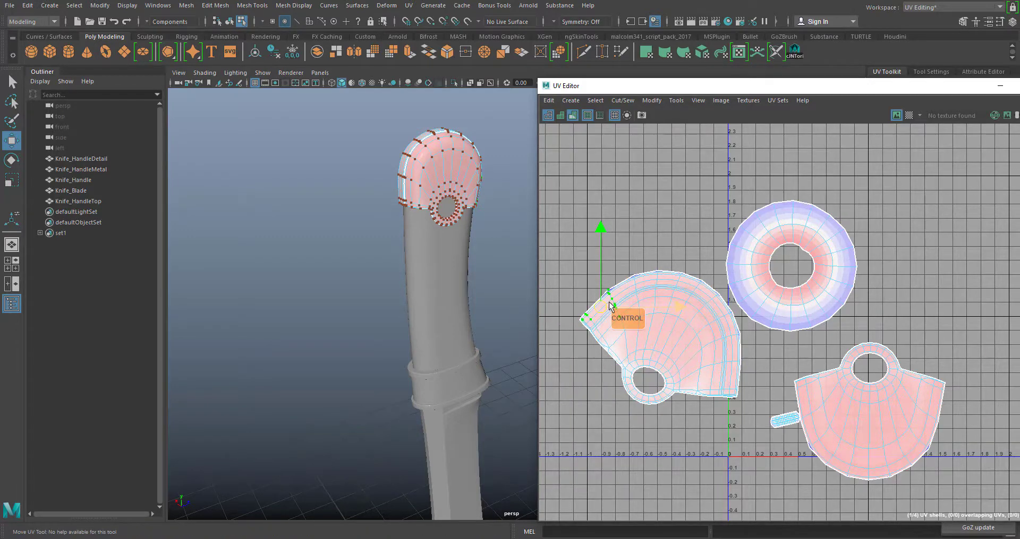
{"action": "right_click", "coordinate": [608, 301], "text": "ctrl"}
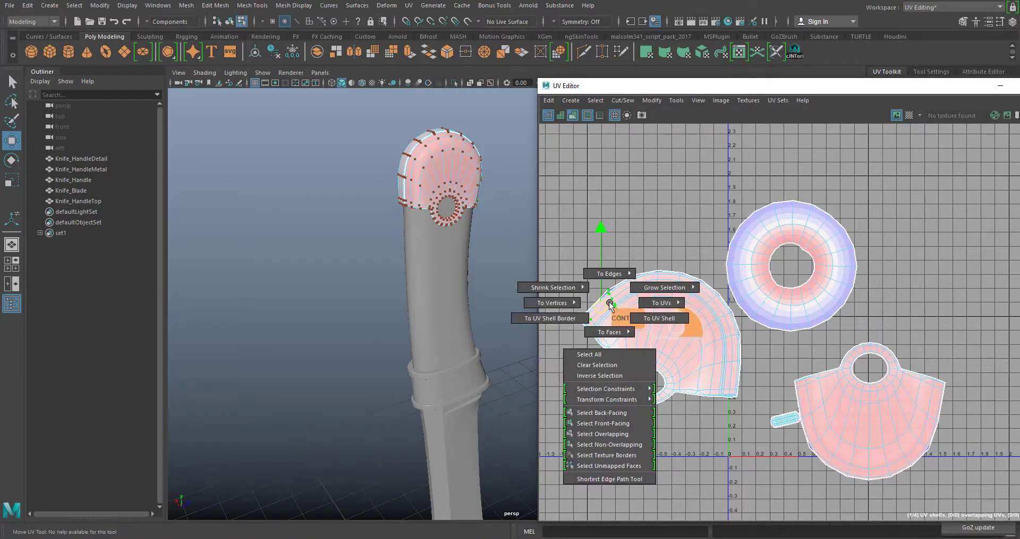
{"action": "left_click", "coordinate": [655, 321]}
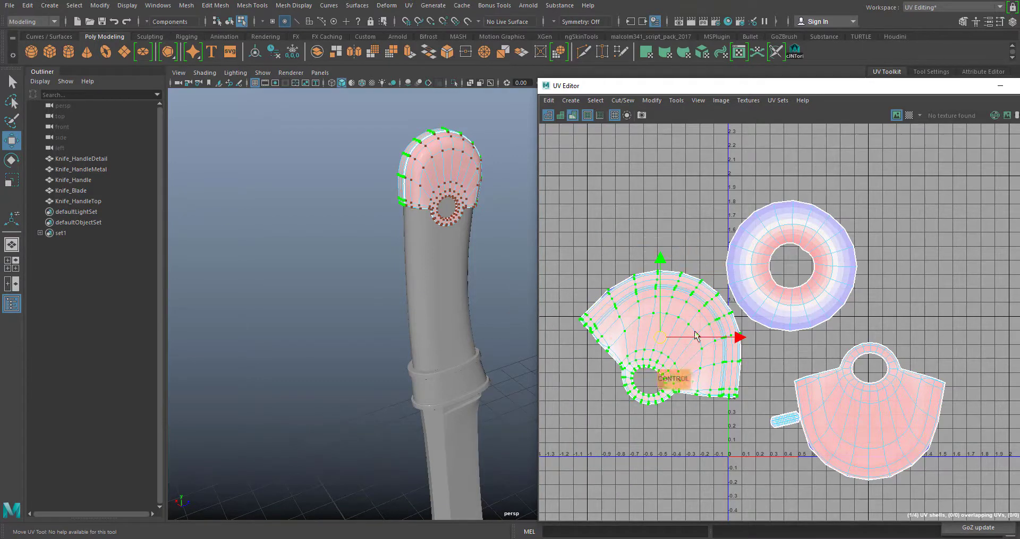
{"action": "left_click_drag", "start_coordinate": [660, 341], "coordinate": [938, 242]}
{"action": "key", "text": "e"}
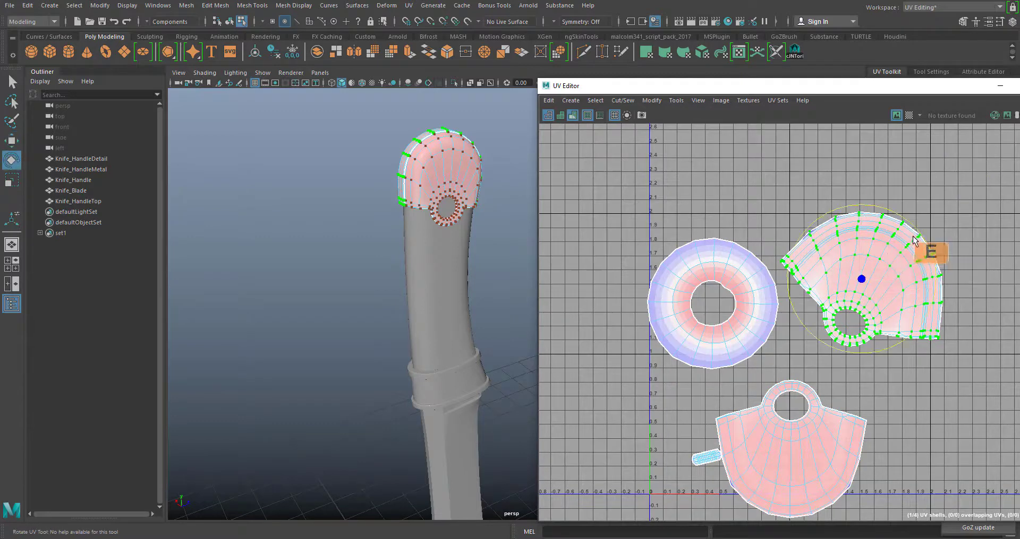
{"action": "left_click_drag", "start_coordinate": [937, 250], "coordinate": [896, 228]}
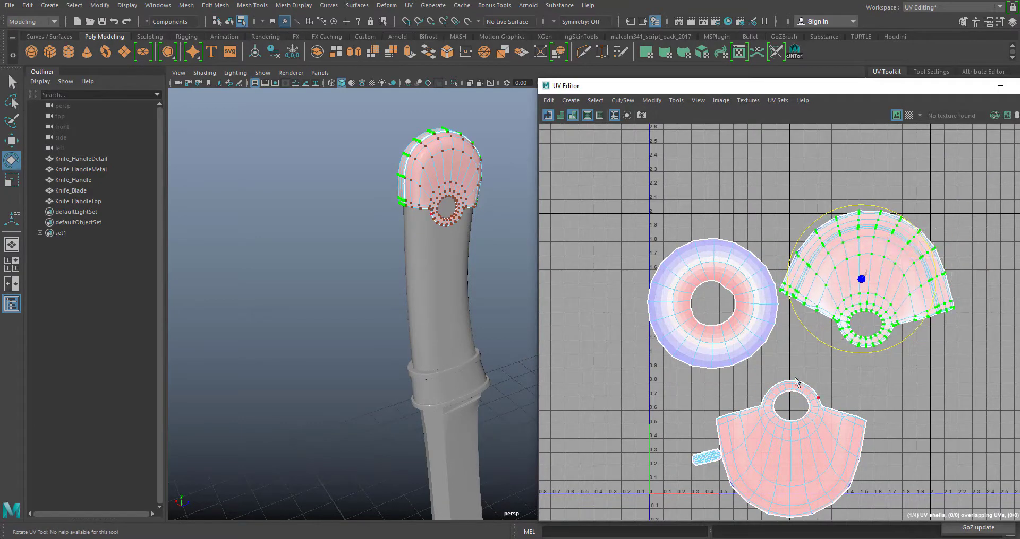
Turn the front fan-shaped shell upright and place it on the opposite side of the ring shell.
{"action": "left_click_drag", "start_coordinate": [810, 383], "coordinate": [811, 385]}
{"action": "right_click_drag", "start_coordinate": [789, 367], "coordinate": [846, 381], "text": "ctrl"}
{"action": "key", "text": "e"}
{"action": "left_click_drag", "start_coordinate": [841, 398], "coordinate": [563, 298]}
{"action": "key", "text": "w"}
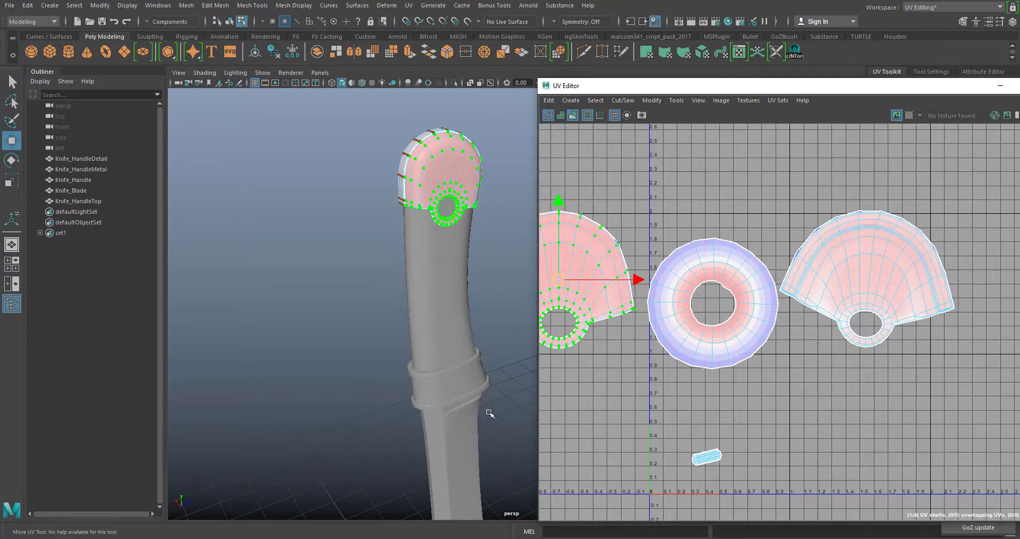
Rotate the small strip shell to horizontal and move it up between the front fan shell and the ring shell.
{"action": "left_click_drag", "start_coordinate": [490, 414], "coordinate": [484, 452], "text": "alt"}
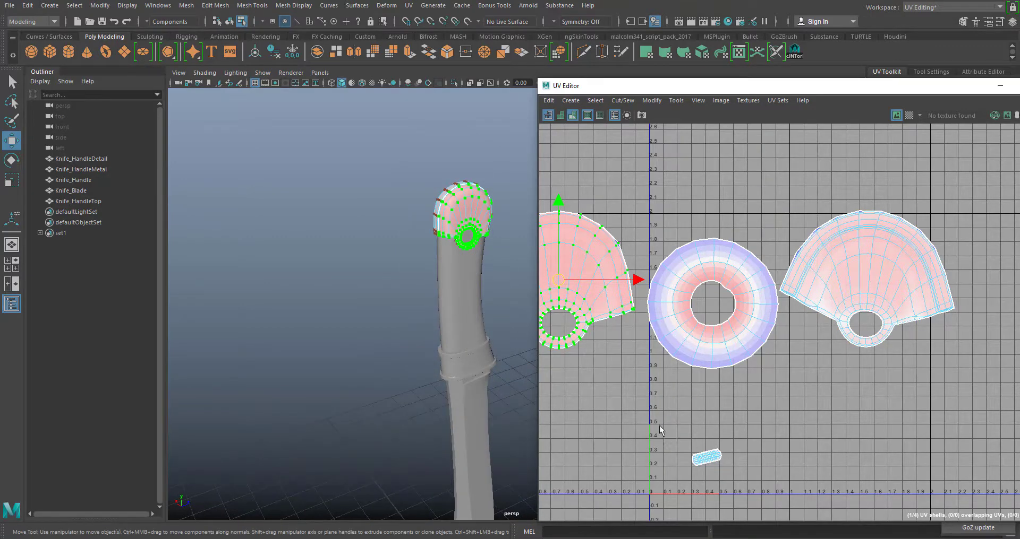
{"action": "left_click_drag", "start_coordinate": [659, 427], "coordinate": [758, 494]}
{"action": "key", "text": "e"}
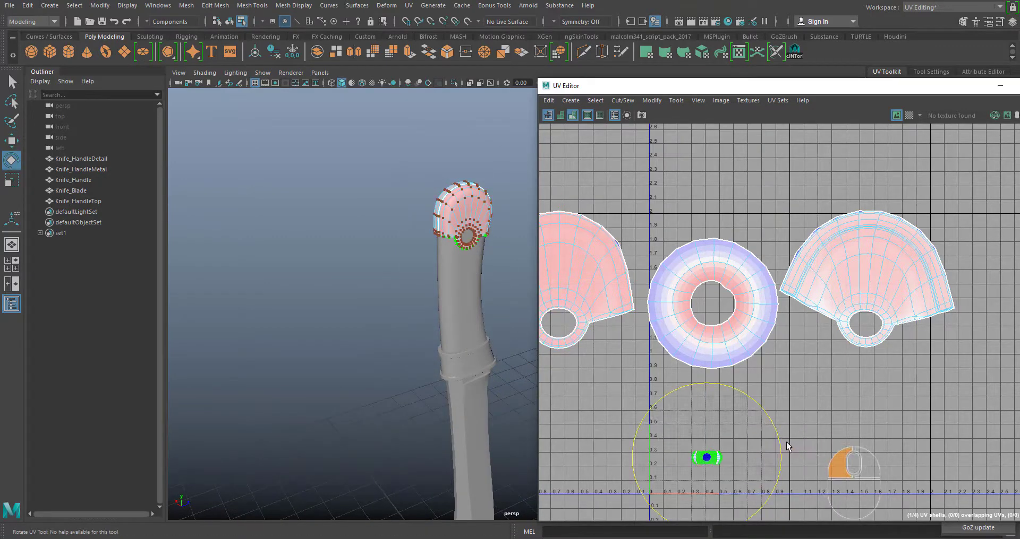
{"action": "key", "text": "w"}
{"action": "left_click_drag", "start_coordinate": [708, 465], "coordinate": [643, 251]}
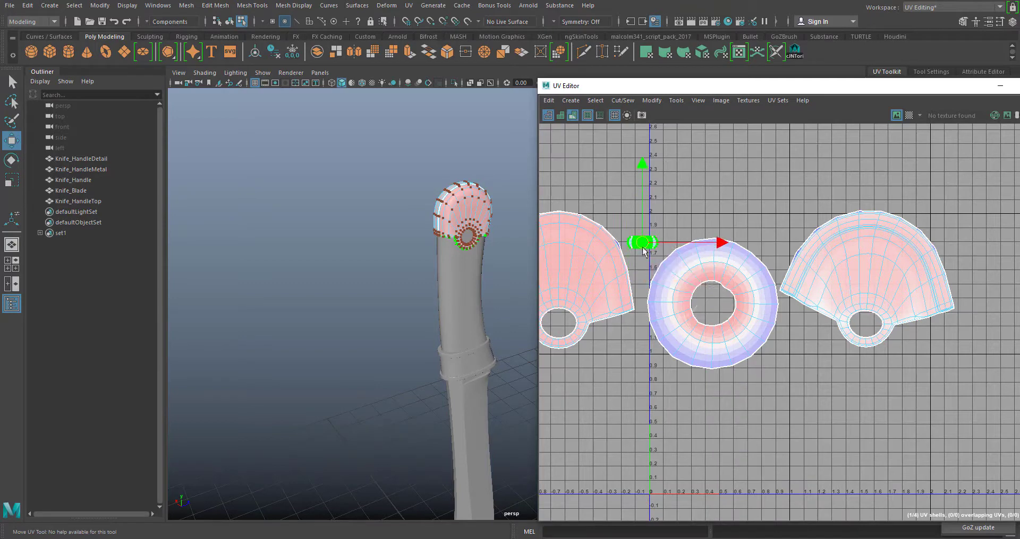
Return the handle top to object mode and view its UVs together with those of Knife_Handle.
{"action": "right_click_drag", "start_coordinate": [484, 222], "coordinate": [523, 202]}
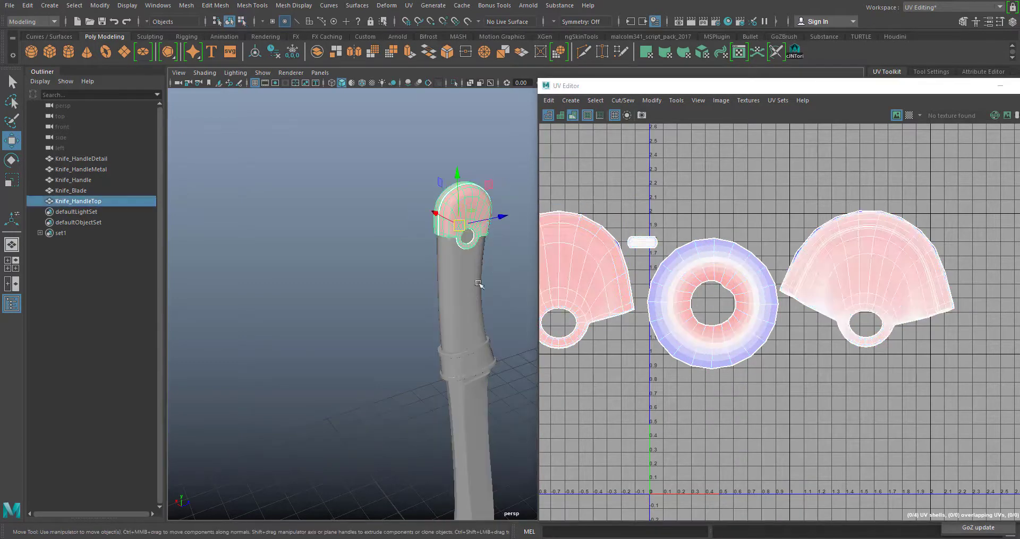
{"action": "left_click_drag", "start_coordinate": [478, 285], "coordinate": [431, 332], "text": "alt"}
{"action": "left_click", "coordinate": [438, 222], "text": "shift"}
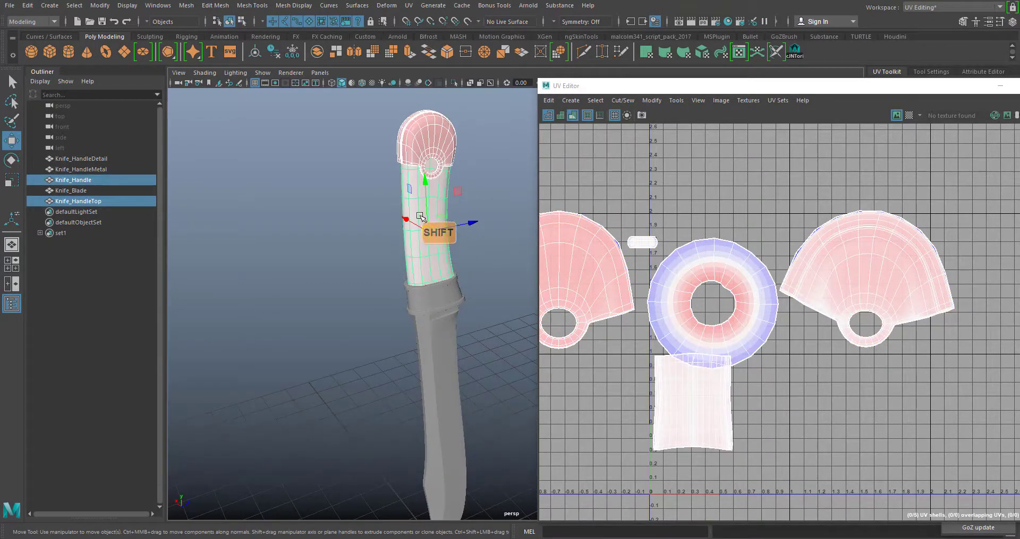
Apply a planar UV projection to Knife_HandleDetail, the band below the handle.
{"action": "left_click", "coordinate": [460, 312]}
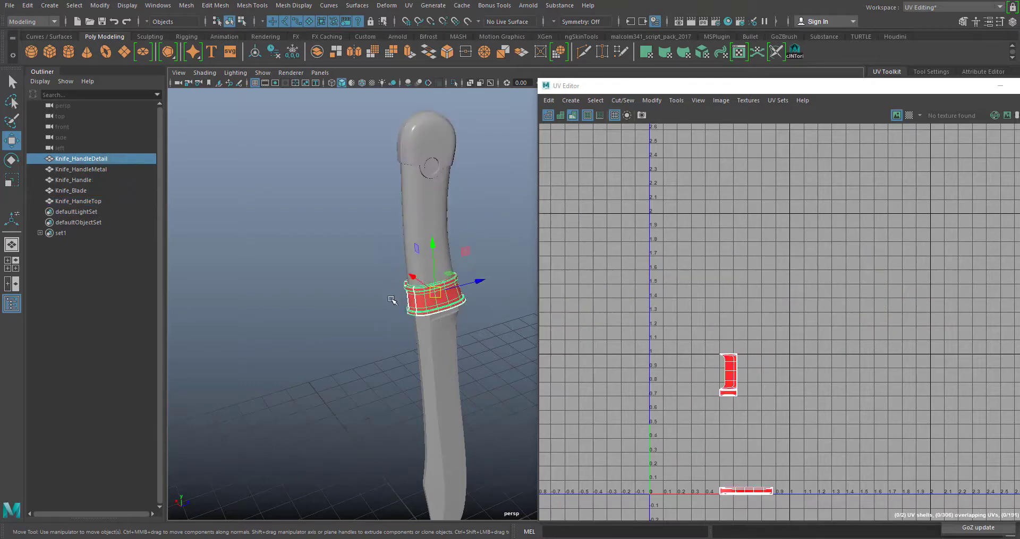
{"action": "scroll", "coordinate": [381, 353], "scroll_direction": "up", "scroll_amount": 5}
{"action": "scroll", "coordinate": [724, 444], "scroll_direction": "up", "scroll_amount": 3, "text": "alt"}
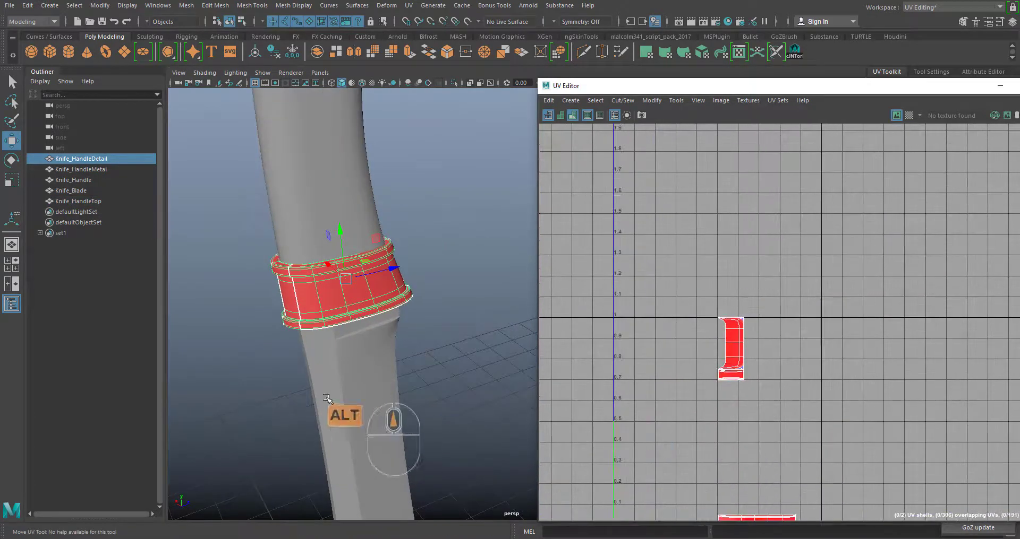
{"action": "left_click_drag", "start_coordinate": [327, 400], "coordinate": [393, 251], "text": "alt"}
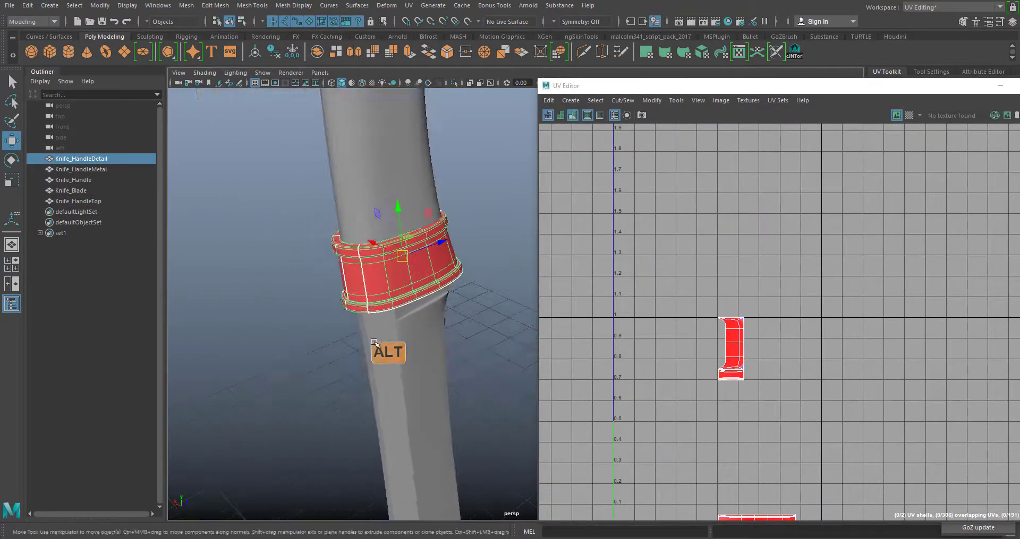
{"action": "left_click_drag", "start_coordinate": [653, 86], "coordinate": [450, 76]}
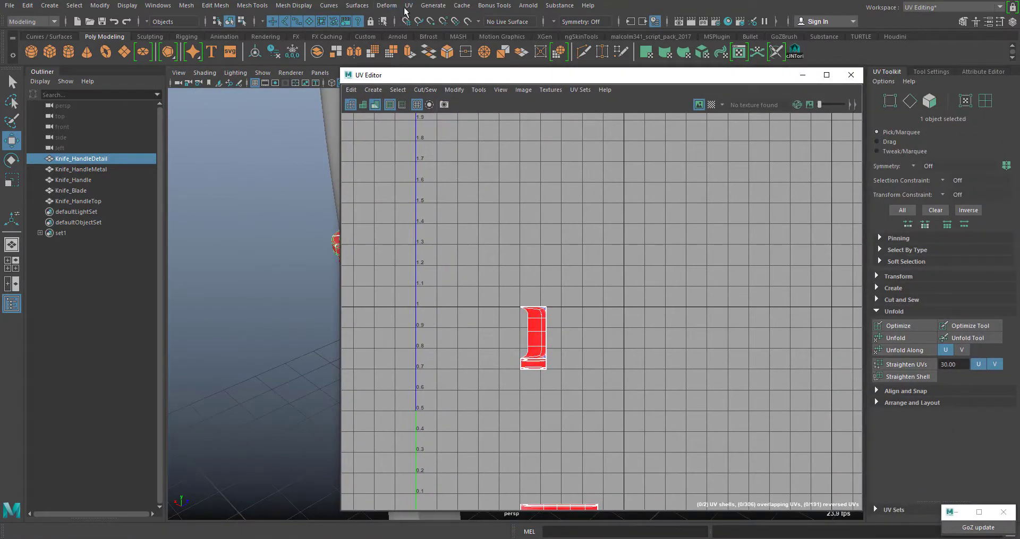
{"action": "left_click", "coordinate": [407, 6]}
{"action": "left_click", "coordinate": [451, 132]}
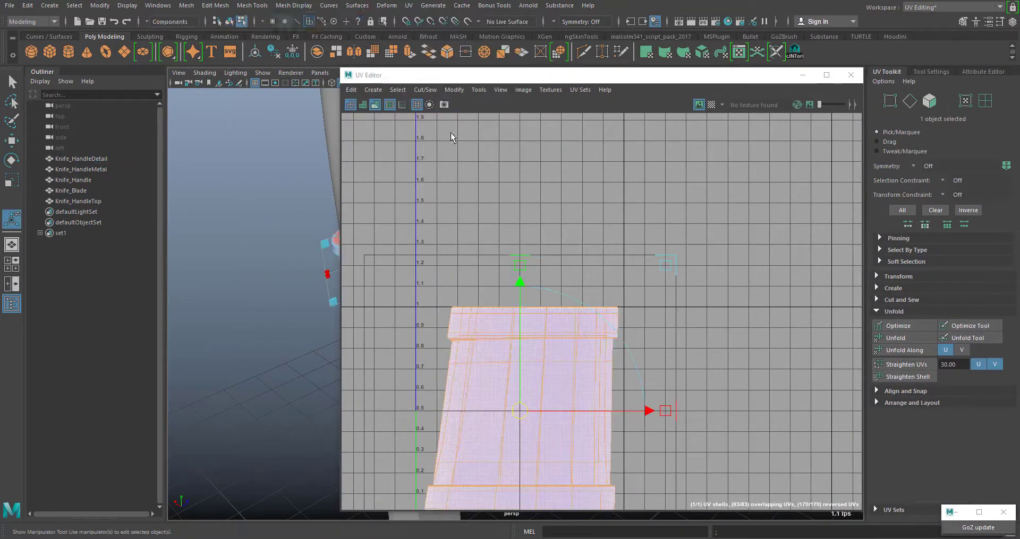
{"action": "left_click_drag", "start_coordinate": [563, 75], "coordinate": [746, 56]}
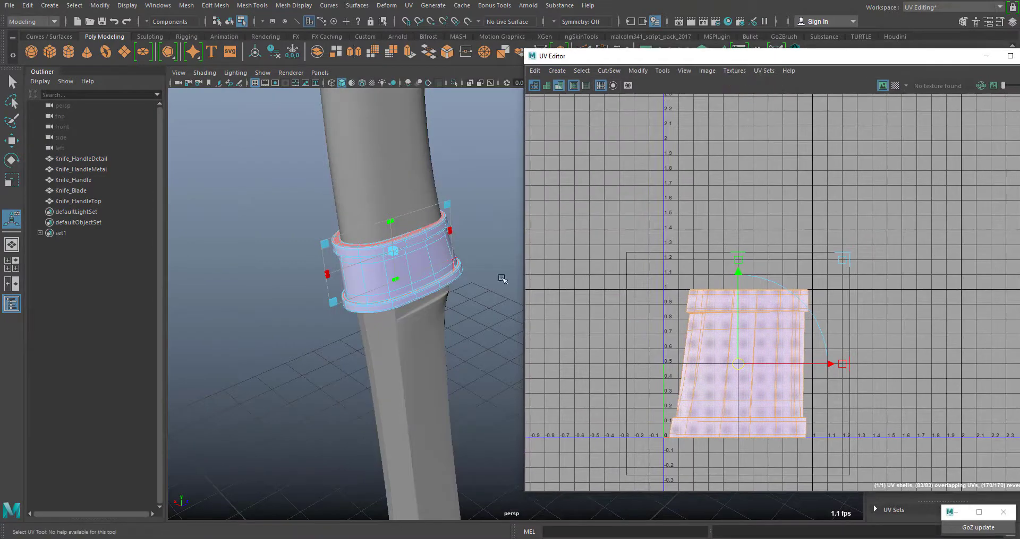
Isolate Knife_HandleDetail in the viewport and look down into its hollow interior.
{"action": "left_click_drag", "start_coordinate": [428, 269], "coordinate": [421, 221], "text": "alt"}
{"action": "right_click_drag", "start_coordinate": [421, 221], "coordinate": [451, 84]}
{"action": "left_click", "coordinate": [452, 84]}
{"action": "left_click_drag", "start_coordinate": [446, 113], "coordinate": [372, 225], "text": "alt"}
{"action": "right_click_drag", "start_coordinate": [372, 226], "coordinate": [450, 349], "text": "alt"}
{"action": "left_click_drag", "start_coordinate": [450, 349], "coordinate": [480, 266], "text": "alt"}
Select the loop of faces lining the band's inner wall, check it against the full knife, and delete it.
{"action": "right_click_drag", "start_coordinate": [432, 245], "coordinate": [446, 297]}
{"action": "left_click_drag", "start_coordinate": [448, 306], "coordinate": [460, 269], "text": "alt"}
{"action": "left_click", "coordinate": [462, 254]}
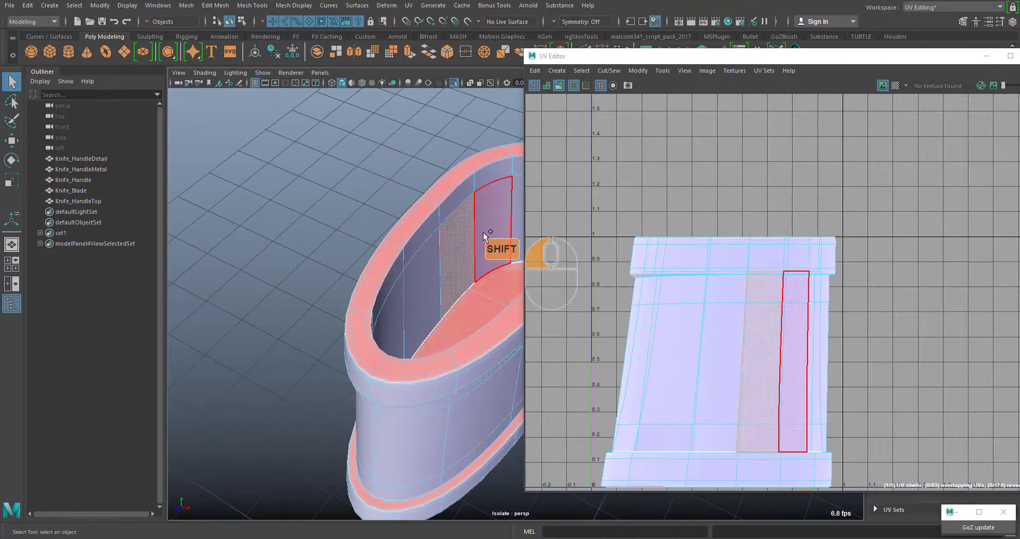
{"action": "double_click", "coordinate": [485, 235], "text": "shift"}
{"action": "middle_click_drag", "start_coordinate": [460, 279], "coordinate": [275, 281], "text": "alt"}
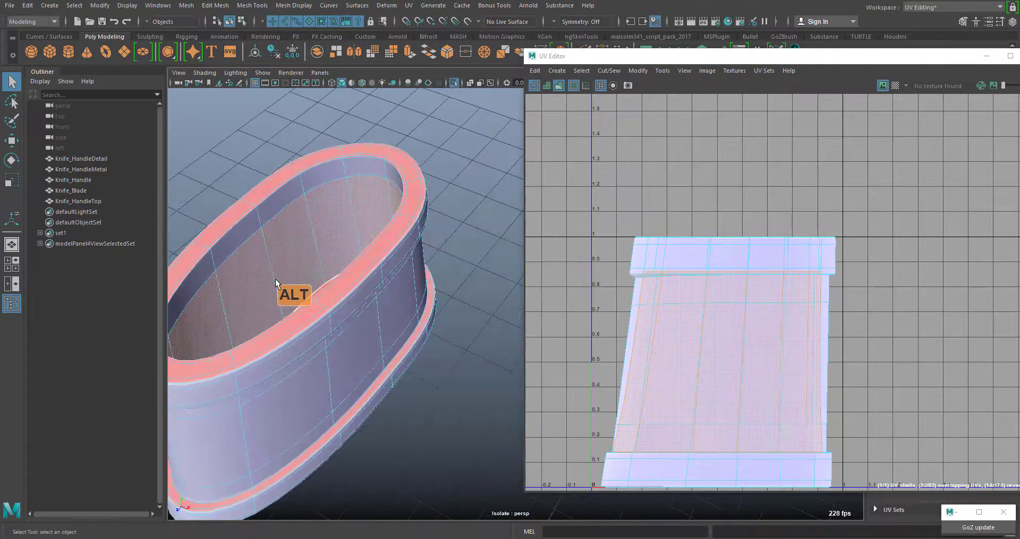
{"action": "left_click", "coordinate": [454, 84]}
{"action": "left_click_drag", "start_coordinate": [336, 277], "coordinate": [394, 330], "text": "alt"}
{"action": "right_click_drag", "start_coordinate": [445, 202], "coordinate": [449, 194]}
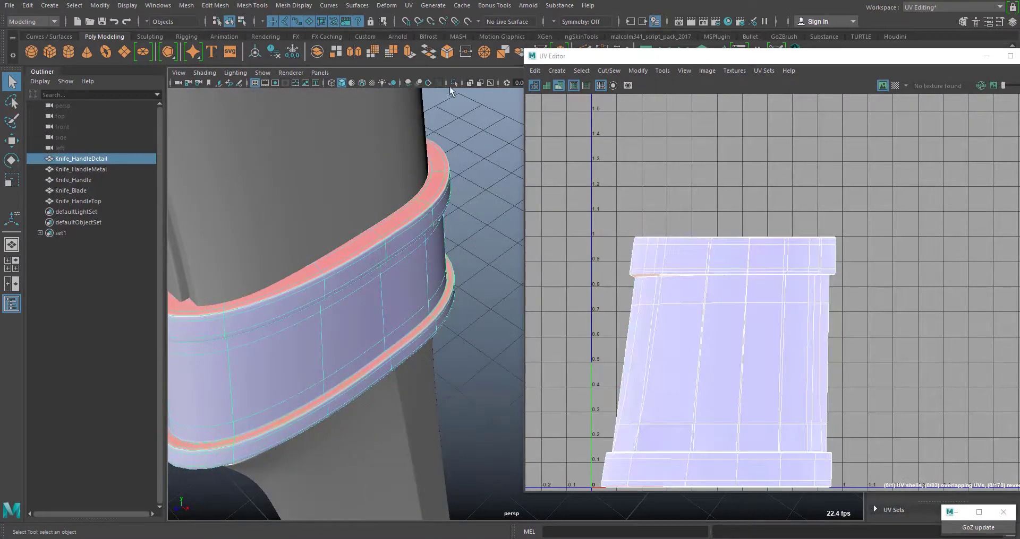
{"action": "left_click", "coordinate": [454, 84]}
{"action": "right_click_drag", "start_coordinate": [344, 164], "coordinate": [349, 206]}
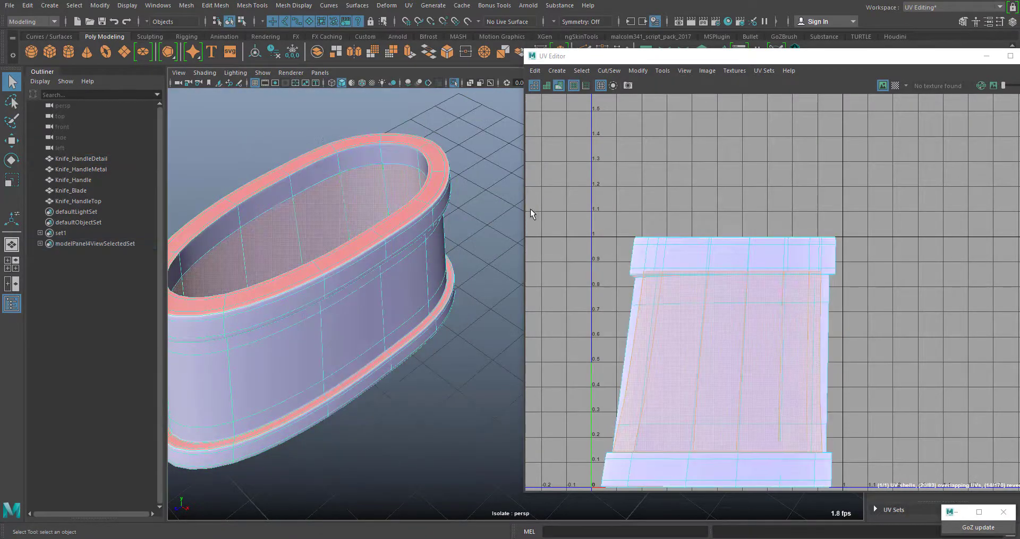
{"action": "key", "text": "Delete"}
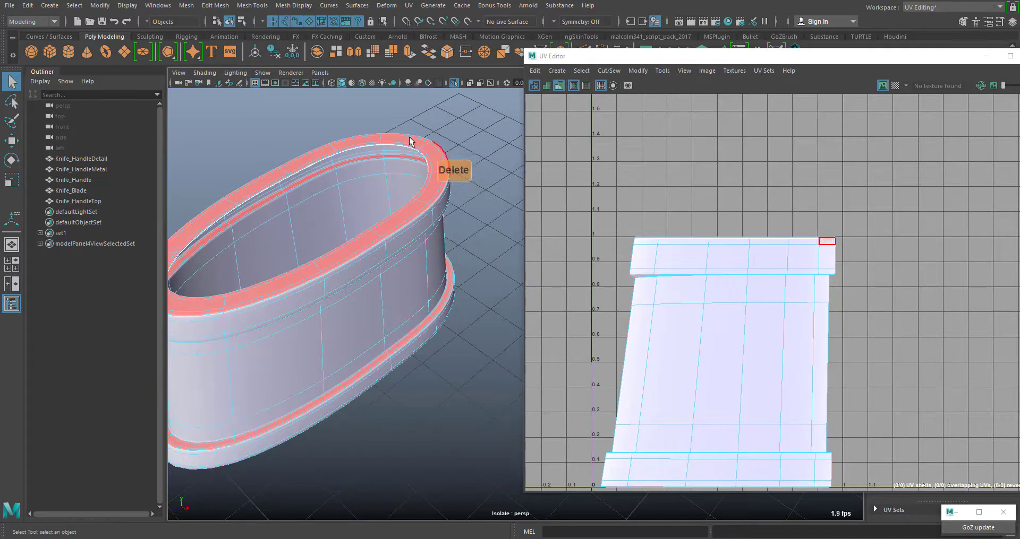
Inspect the band's opening and underside, and switch the mesh to edge selection.
{"action": "right_click_drag", "start_coordinate": [353, 230], "coordinate": [607, 348], "text": "alt"}
{"action": "left_click_drag", "start_coordinate": [445, 378], "coordinate": [353, 348], "text": "alt"}
{"action": "scroll", "coordinate": [392, 289], "scroll_direction": "down", "scroll_amount": 5}
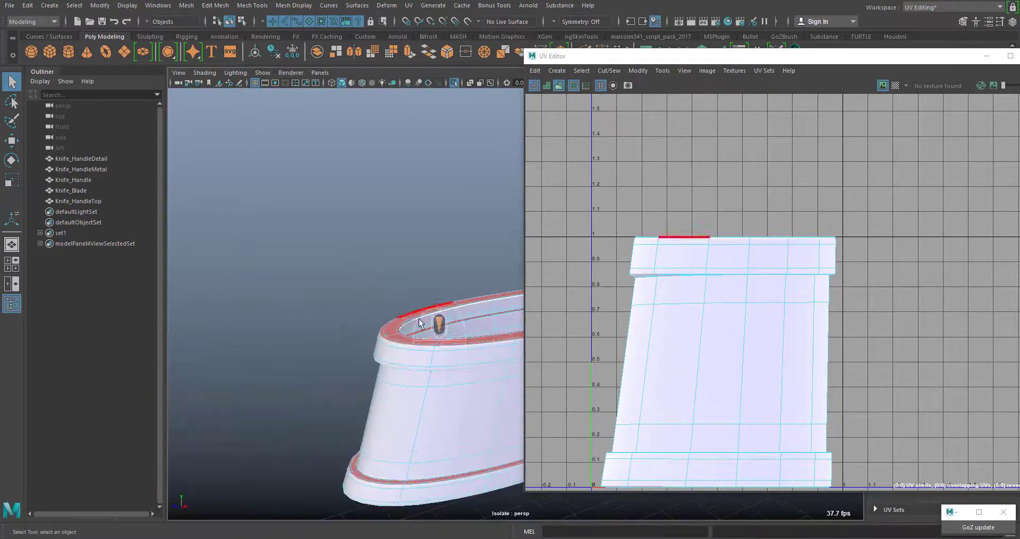
{"action": "middle_click_drag", "start_coordinate": [442, 368], "coordinate": [271, 276], "text": "alt"}
{"action": "left_click_drag", "start_coordinate": [403, 302], "coordinate": [441, 259], "text": "alt"}
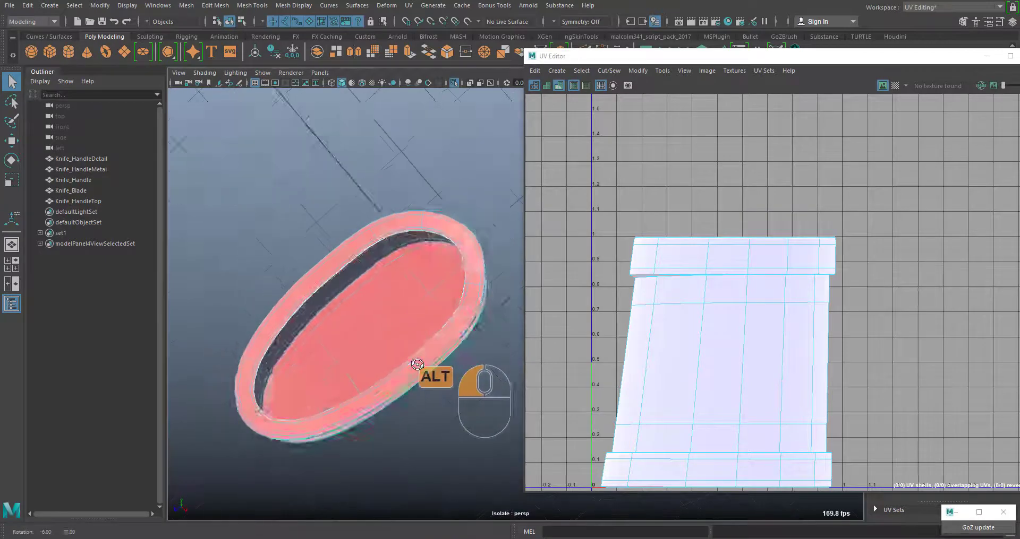
{"action": "left_click", "coordinate": [320, 191]}
{"action": "right_click", "coordinate": [320, 192]}
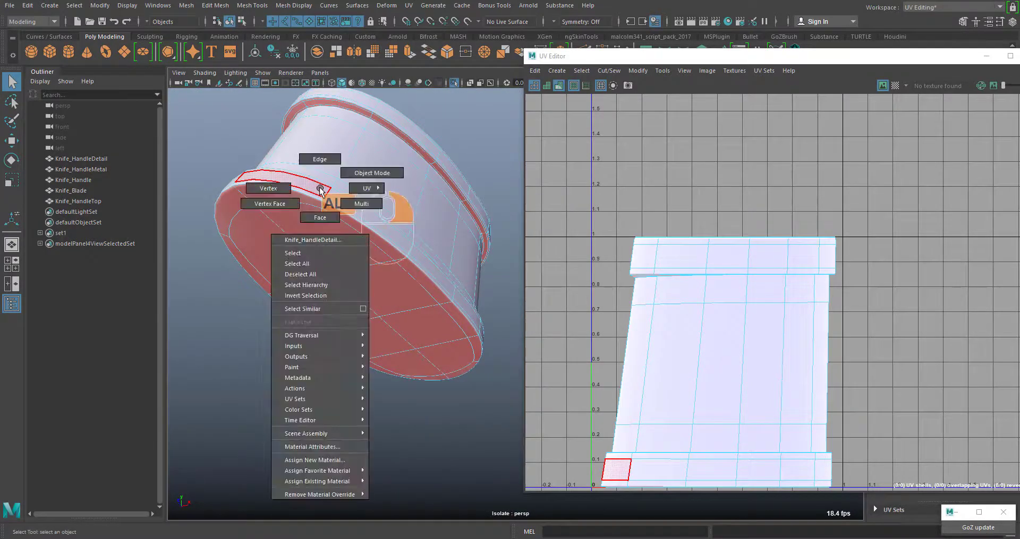
{"action": "left_click", "coordinate": [323, 159]}
Turn off the UV distortion shading and bring the band's underside edges into view.
{"action": "scroll", "coordinate": [724, 349], "scroll_direction": "down", "scroll_amount": 3}
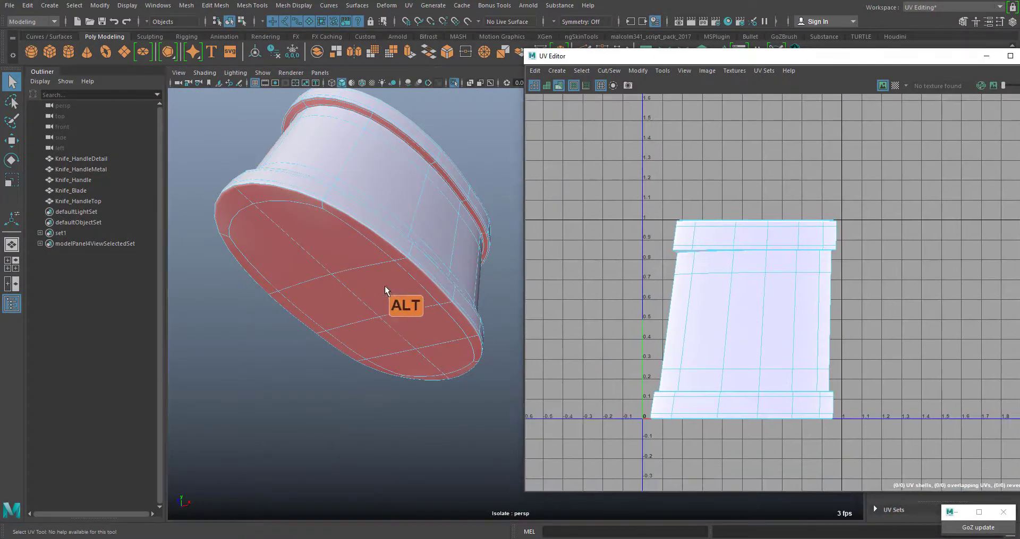
{"action": "left_click_drag", "start_coordinate": [398, 303], "coordinate": [368, 241], "text": "alt"}
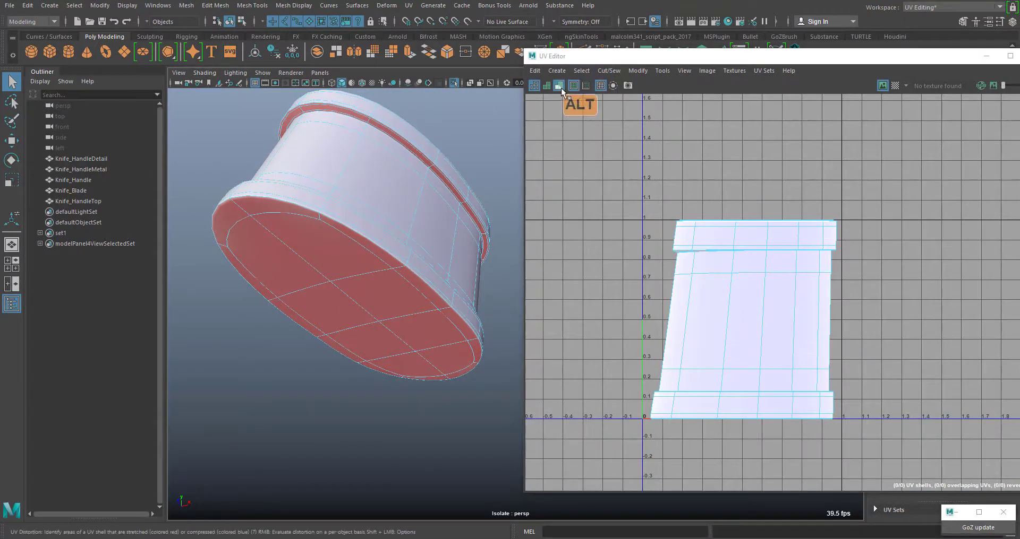
{"action": "left_click", "coordinate": [558, 87]}
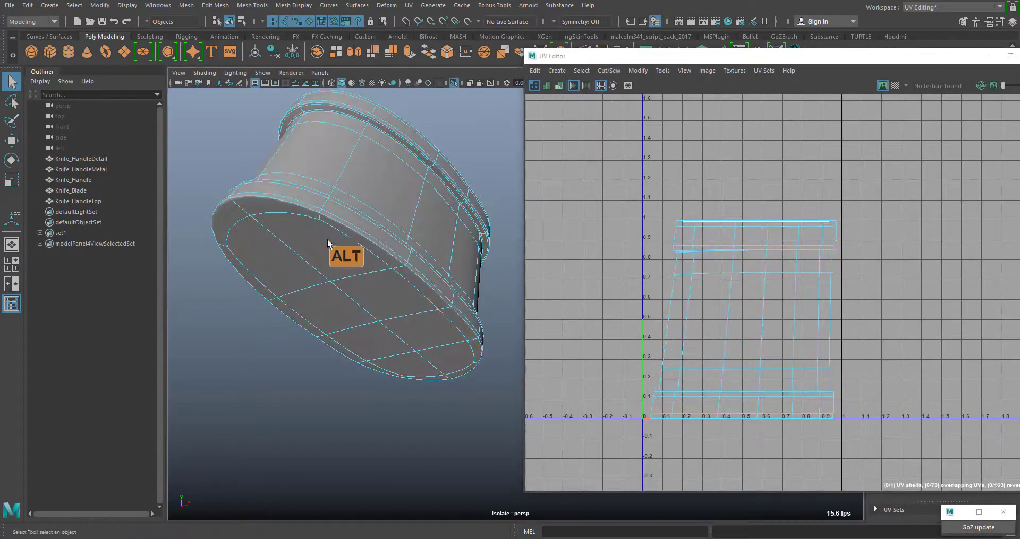
{"action": "mouse_move", "coordinate": [330, 242]}
{"action": "left_mouse_down", "text": "alt"}
{"action": "mouse_move", "coordinate": [408, 322]}
{"action": "mouse_move", "coordinate": [420, 304]}
{"action": "mouse_move", "coordinate": [404, 318]}
{"action": "mouse_move", "coordinate": [374, 311]}
{"action": "left_mouse_up", "text": "alt"}
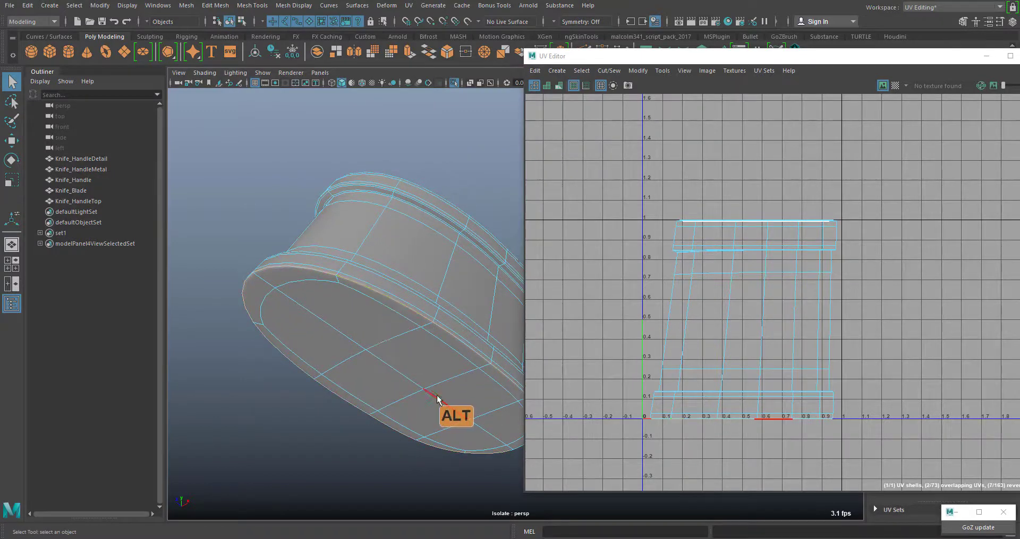
Add the outer edge loop of the band's upper rim to the seam selection on Knife_HandleDetail.
{"action": "left_click_drag", "start_coordinate": [437, 399], "coordinate": [422, 450], "text": "alt"}
{"action": "right_click_drag", "start_coordinate": [335, 383], "coordinate": [367, 396], "text": "alt"}
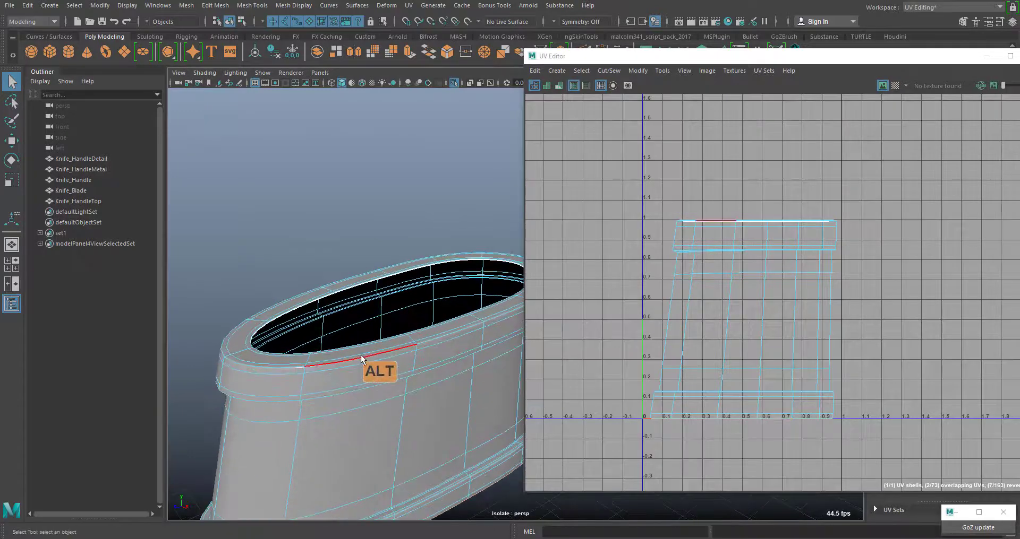
{"action": "scroll", "coordinate": [382, 375], "scroll_direction": "down", "scroll_amount": 3, "text": "shift"}
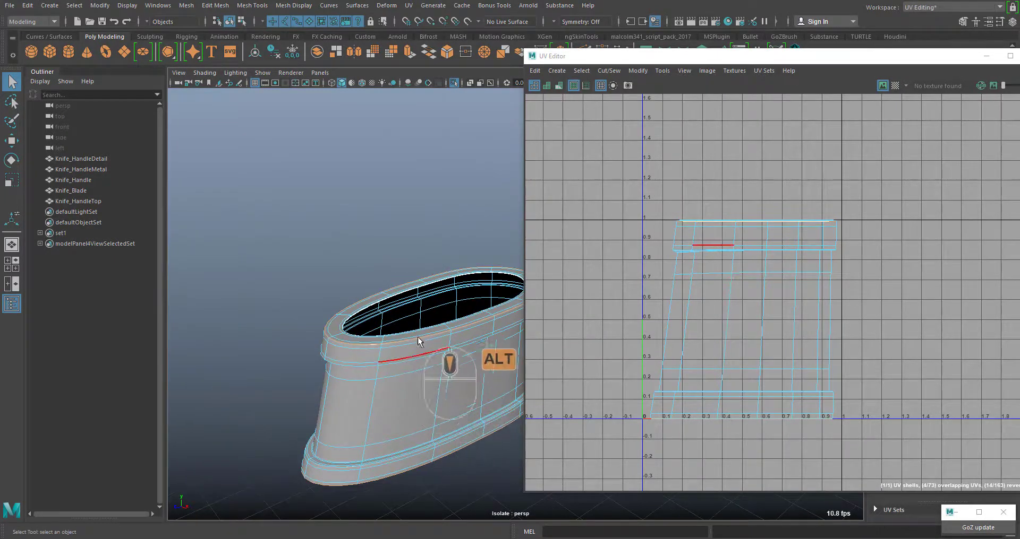
Extend the seam selection with the vertical edges at the band's narrow end, from the main wall up across the upper rim.
{"action": "middle_click_drag", "start_coordinate": [402, 412], "coordinate": [381, 358], "text": "alt"}
{"action": "left_click_drag", "start_coordinate": [380, 359], "coordinate": [319, 366], "text": "alt"}
{"action": "middle_click_drag", "start_coordinate": [319, 366], "coordinate": [179, 400], "text": "alt"}
{"action": "scroll", "coordinate": [319, 327], "scroll_direction": "up", "scroll_amount": 3, "text": "alt"}
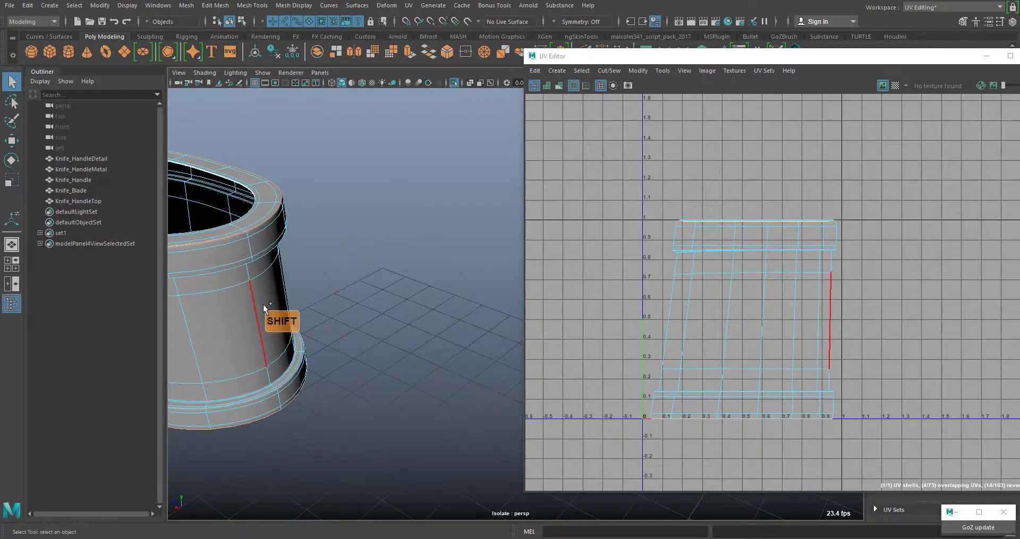
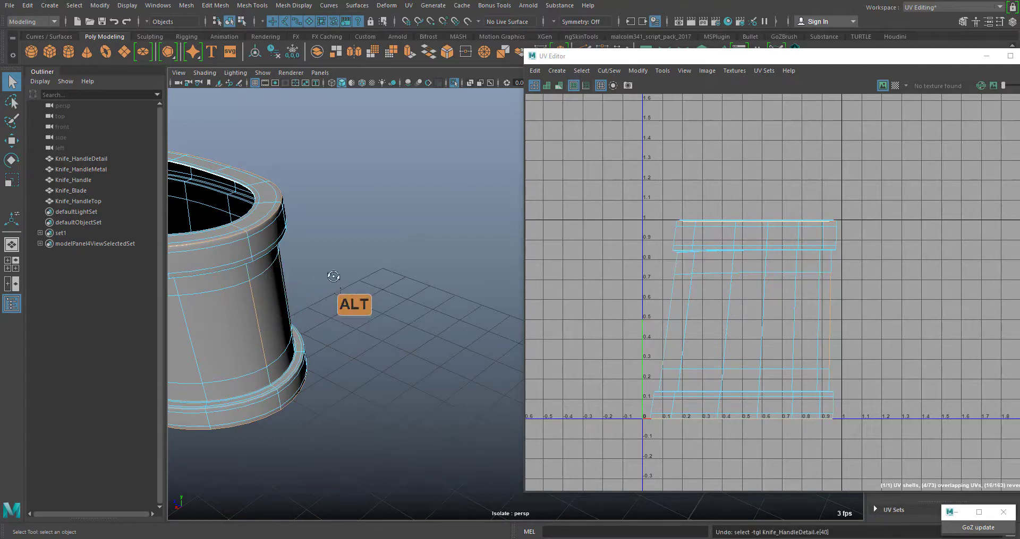
{"action": "left_click_drag", "start_coordinate": [332, 276], "coordinate": [322, 261], "text": "alt"}
{"action": "right_click_drag", "start_coordinate": [242, 263], "coordinate": [301, 391], "text": "alt"}
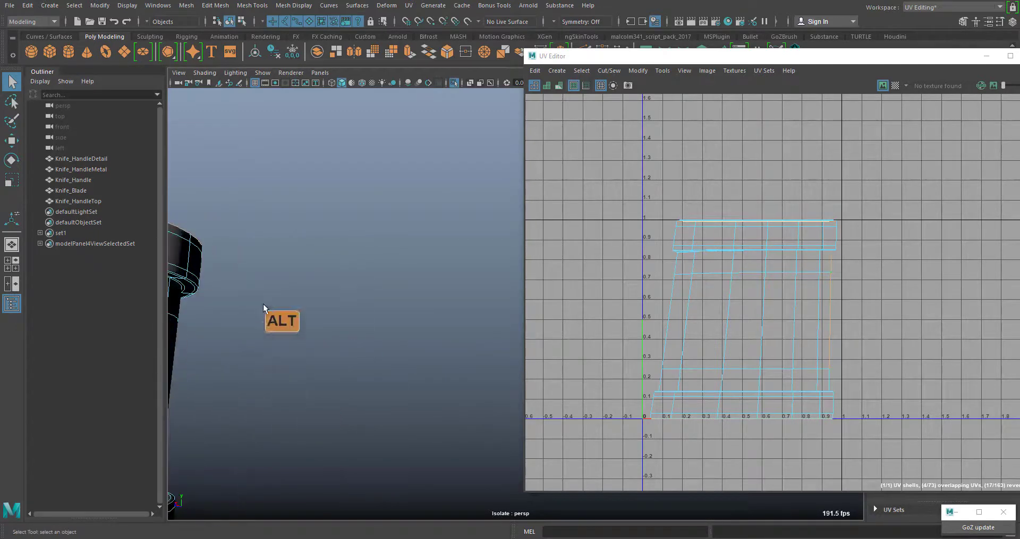
{"action": "middle_click_drag", "start_coordinate": [264, 308], "coordinate": [509, 343], "text": "alt"}
{"action": "left_click_drag", "start_coordinate": [418, 365], "coordinate": [418, 300], "text": "alt"}
{"action": "right_click_drag", "start_coordinate": [362, 425], "coordinate": [383, 473], "text": "alt"}
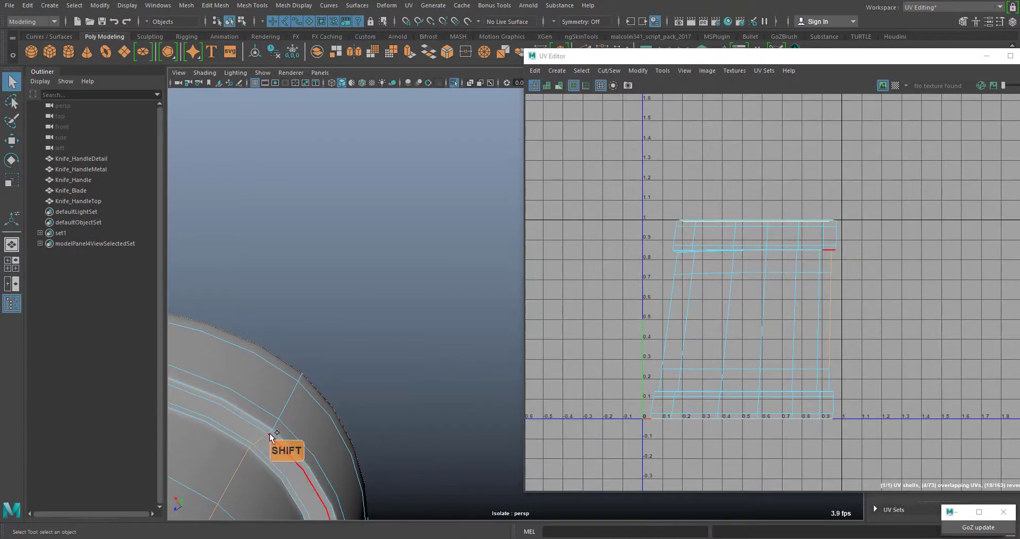
{"action": "left_click", "coordinate": [304, 378], "text": "shift"}
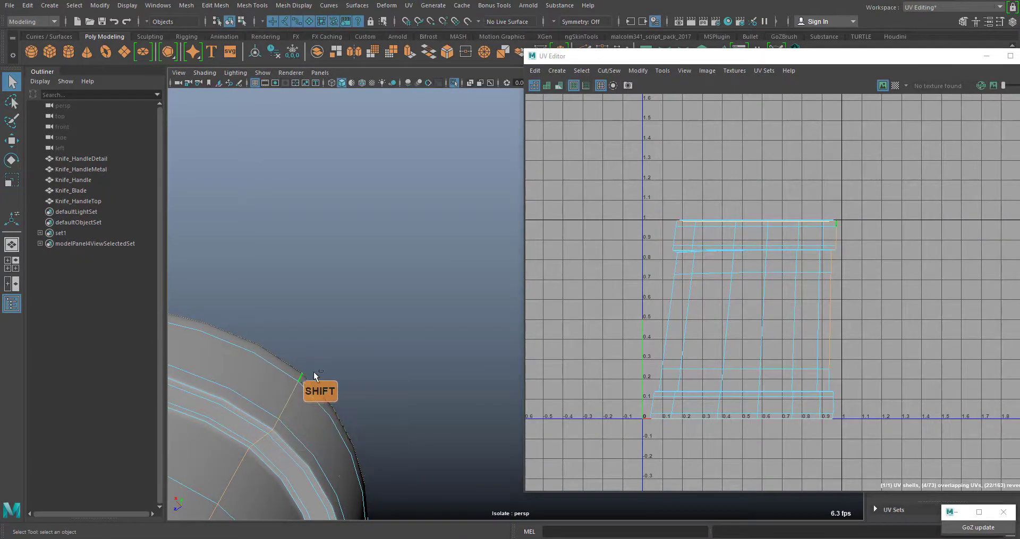
Continue the vertical seam selection down the band's narrow end and across the lower rim to its outer edge.
{"action": "right_click_drag", "start_coordinate": [425, 451], "coordinate": [396, 442], "text": "alt"}
{"action": "middle_click_drag", "start_coordinate": [396, 441], "coordinate": [404, 298], "text": "alt"}
{"action": "left_click_drag", "start_coordinate": [404, 298], "coordinate": [419, 438], "text": "alt"}
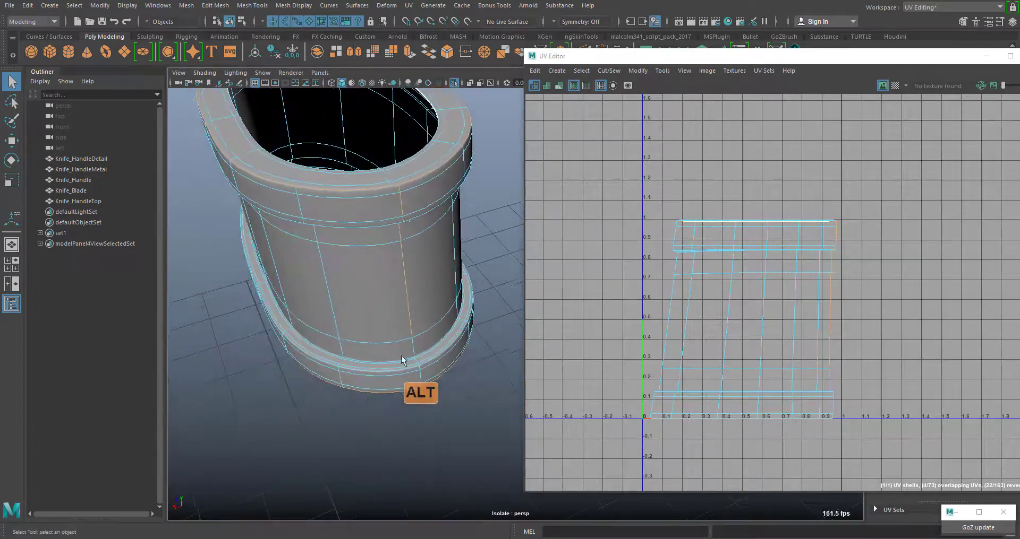
{"action": "right_click_drag", "start_coordinate": [401, 360], "coordinate": [397, 388], "text": "alt"}
{"action": "left_click", "coordinate": [370, 377], "text": "shift"}
{"action": "right_click_drag", "start_coordinate": [298, 374], "coordinate": [401, 533], "text": "alt"}
{"action": "middle_click_drag", "start_coordinate": [319, 456], "coordinate": [388, 419], "text": "alt"}
{"action": "right_click_drag", "start_coordinate": [429, 312], "coordinate": [428, 306], "text": "alt"}
{"action": "left_click_drag", "start_coordinate": [478, 274], "coordinate": [416, 311], "text": "alt"}
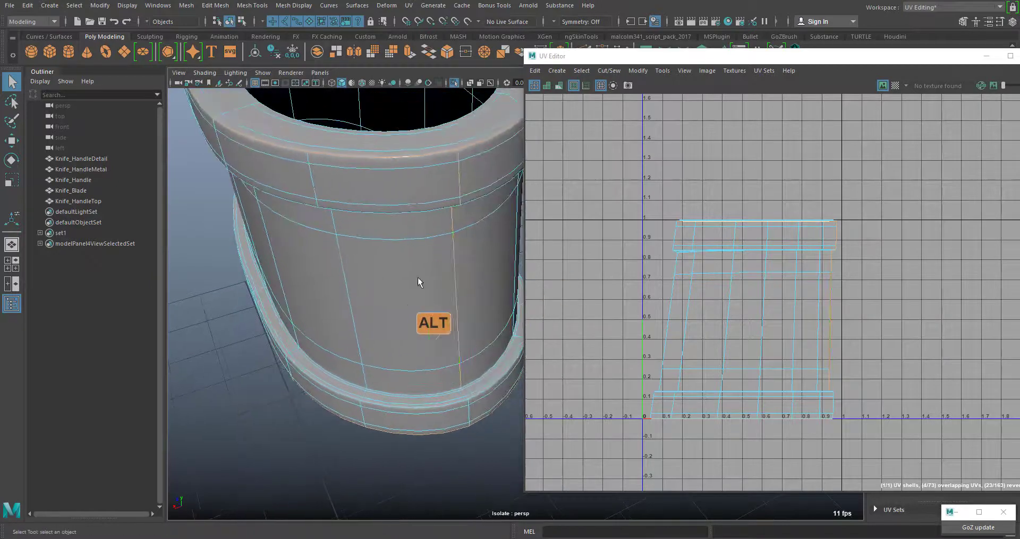
{"action": "right_click_drag", "start_coordinate": [417, 385], "coordinate": [478, 510], "text": "alt"}
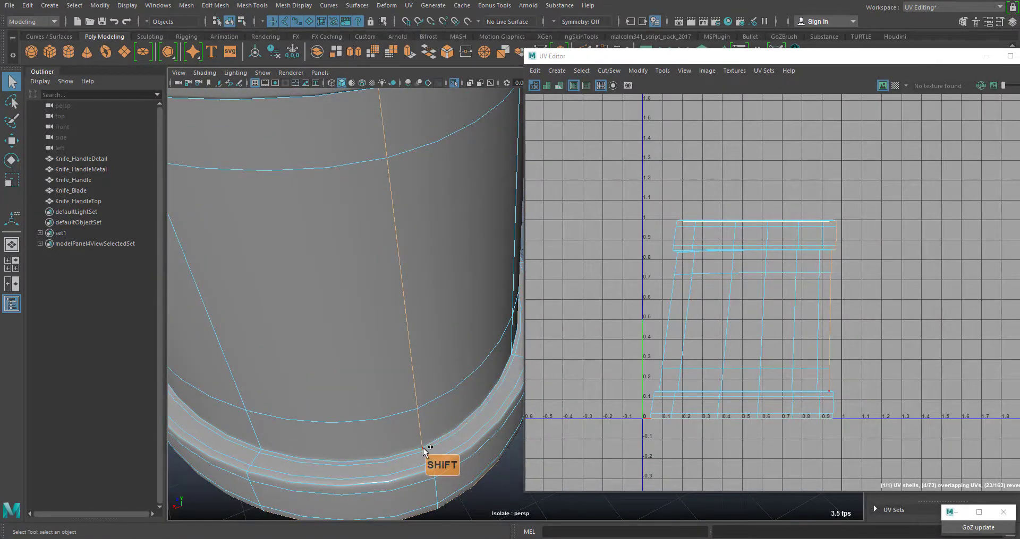
{"action": "left_click", "coordinate": [435, 472], "text": "shift"}
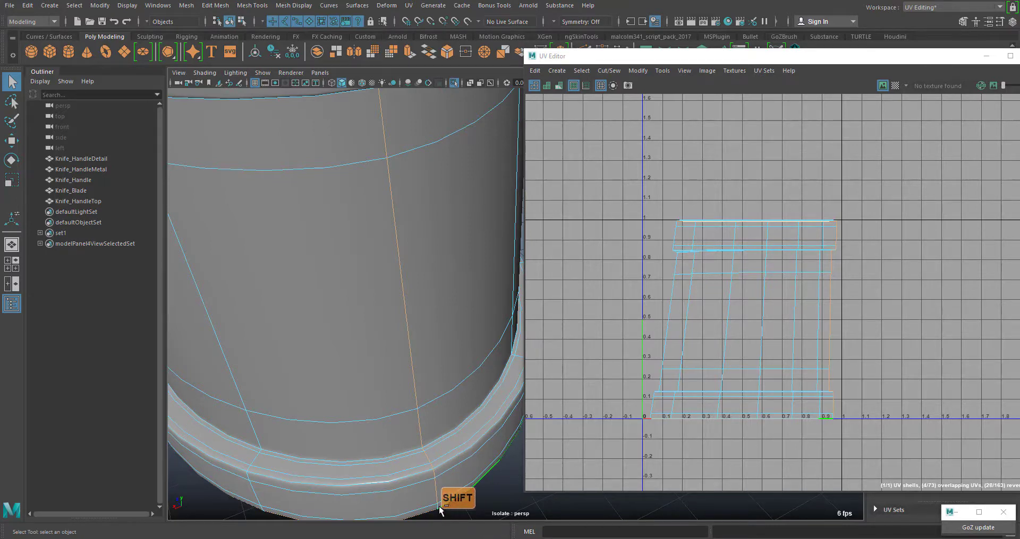
Cut the UVs along the selected rim loops and vertical seam edges.
{"action": "scroll", "coordinate": [451, 494], "scroll_direction": "down", "scroll_amount": 6, "text": "shift"}
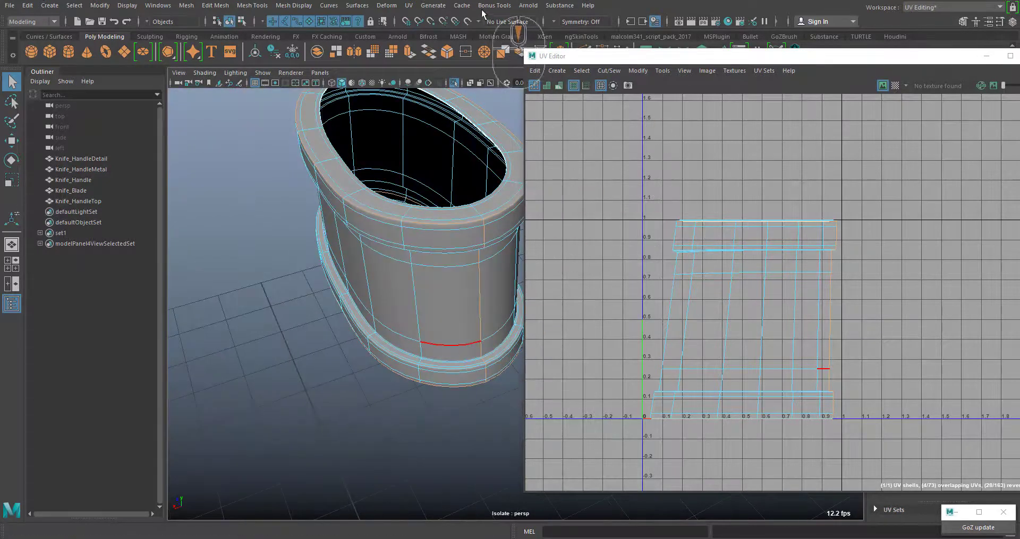
{"action": "left_click", "coordinate": [408, 6]}
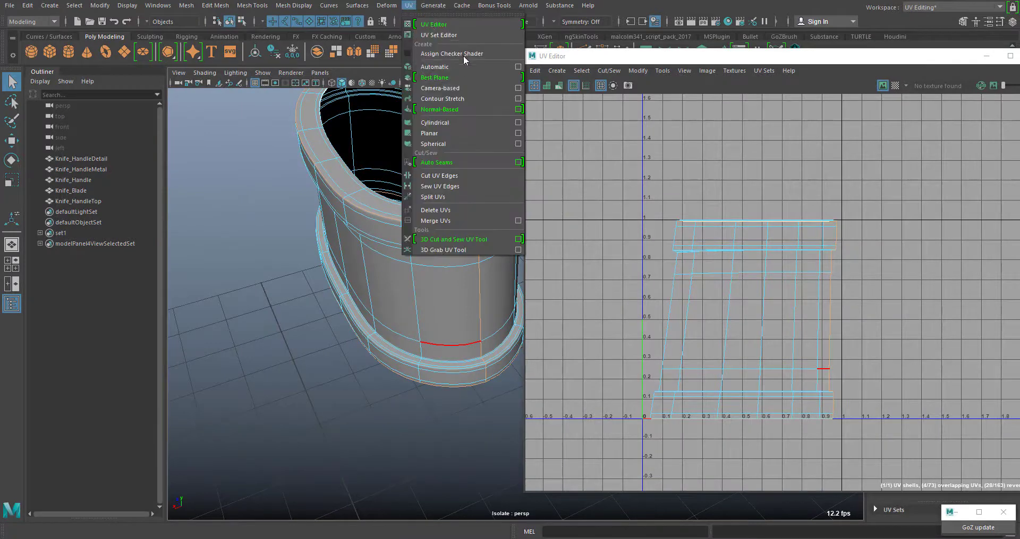
{"action": "left_click", "coordinate": [449, 175]}
Check the cut by selecting the upper ring shell and the side wall shell as UV shells.
{"action": "left_click_drag", "start_coordinate": [460, 350], "coordinate": [454, 290], "text": "alt"}
{"action": "right_click_drag", "start_coordinate": [353, 147], "coordinate": [397, 176]}
{"action": "left_click", "coordinate": [335, 175]}
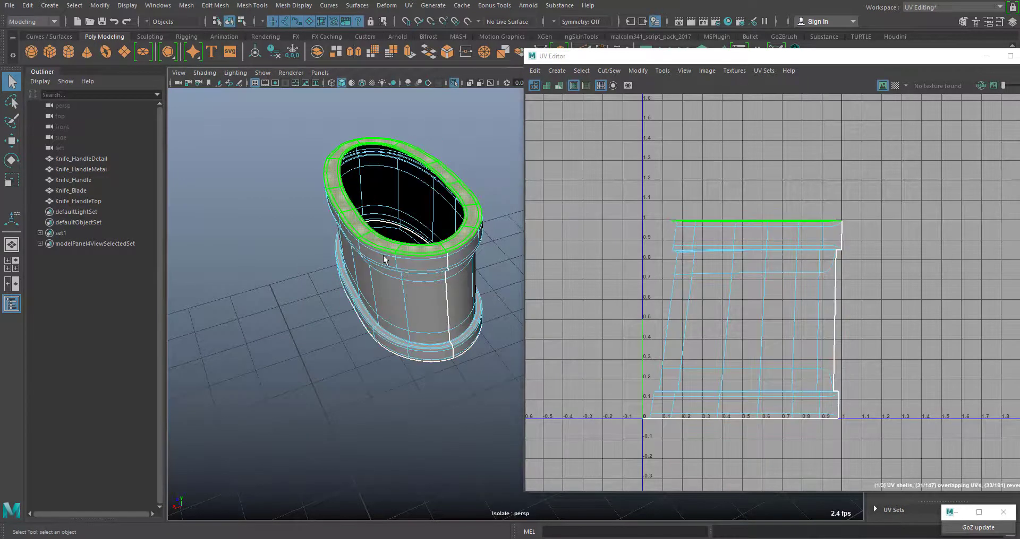
{"action": "left_click_drag", "start_coordinate": [425, 410], "coordinate": [399, 340], "text": "alt"}
{"action": "left_click", "coordinate": [378, 353]}
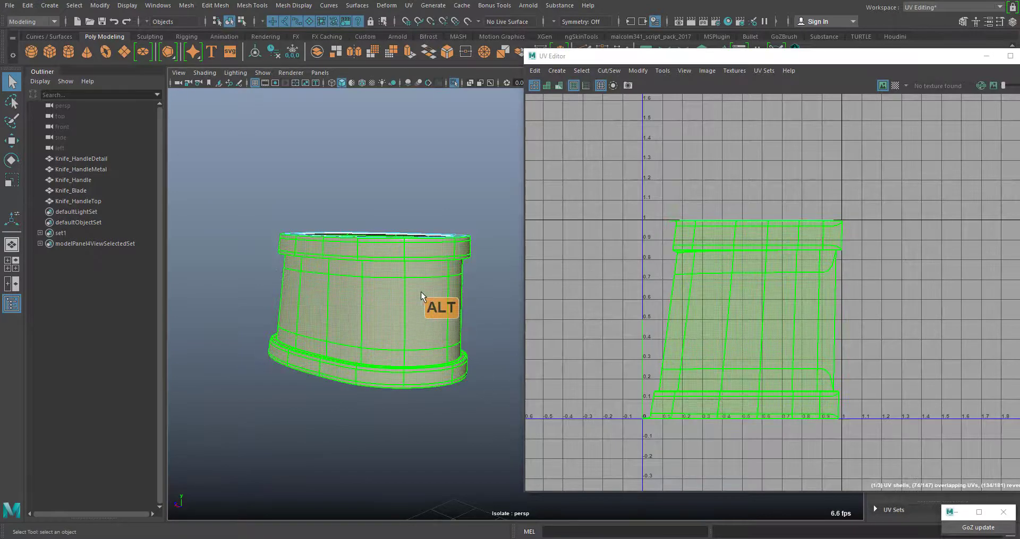
Select all UVs of the band and unfold them.
{"action": "right_click", "coordinate": [688, 233]}
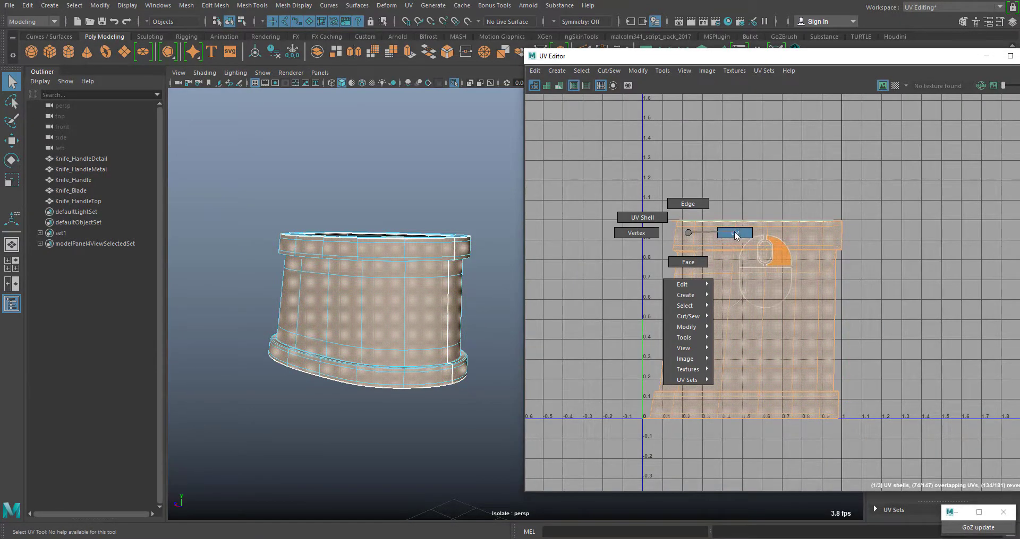
{"action": "right_click_drag", "start_coordinate": [735, 235], "coordinate": [736, 235]}
{"action": "left_click_drag", "start_coordinate": [870, 487], "coordinate": [871, 487]}
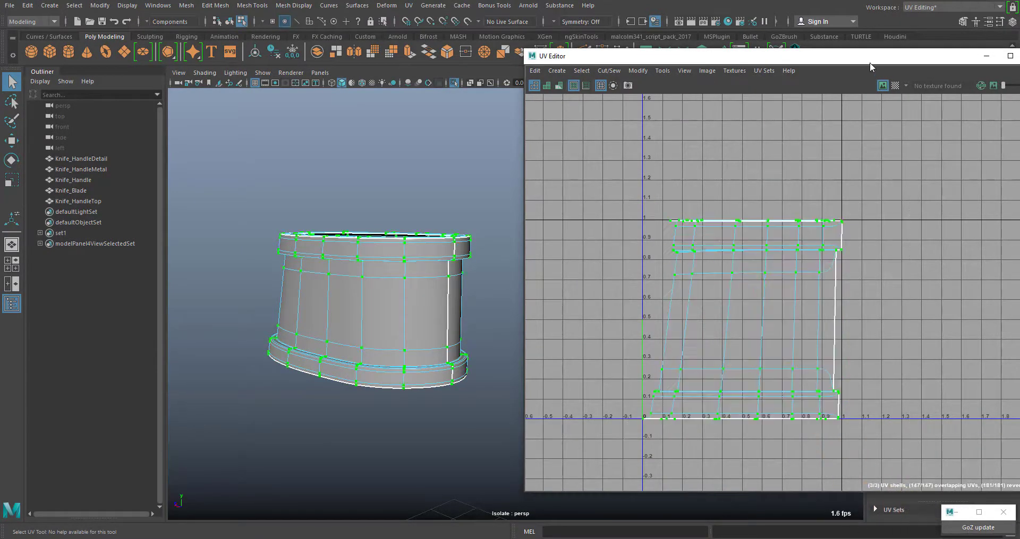
{"action": "left_click_drag", "start_coordinate": [870, 66], "coordinate": [572, 76]}
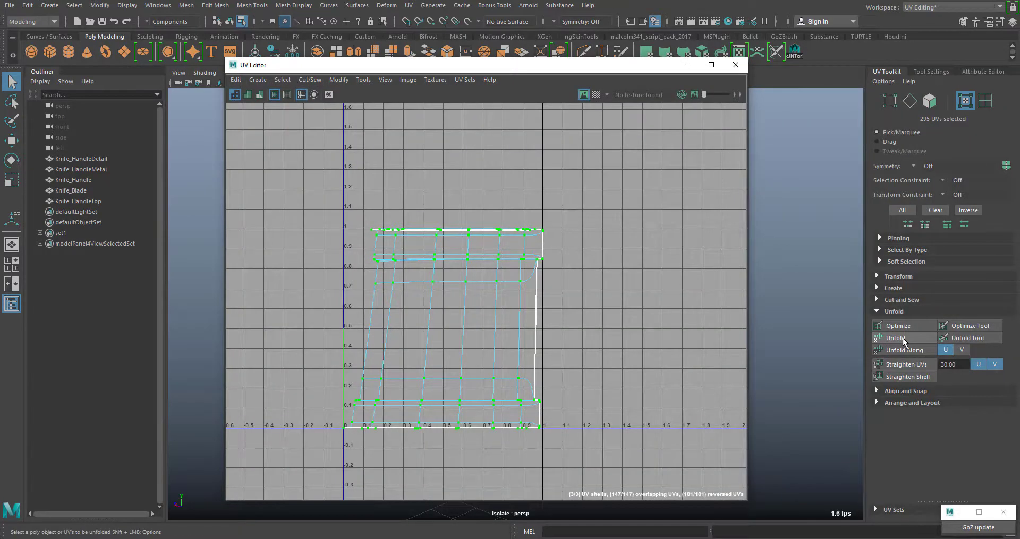
{"action": "left_click", "coordinate": [903, 337]}
{"action": "scroll", "coordinate": [446, 210], "scroll_direction": "down", "scroll_amount": 2}
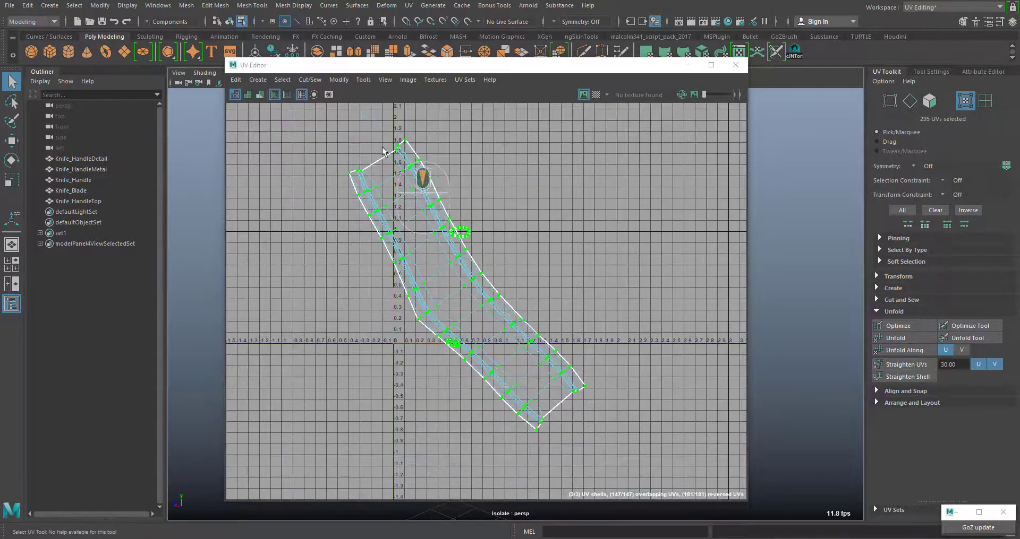
Rotate the unfolded side wall shell until it lies horizontally and move it clear of the two small shells.
{"action": "left_click_drag", "start_coordinate": [371, 123], "coordinate": [404, 154]}
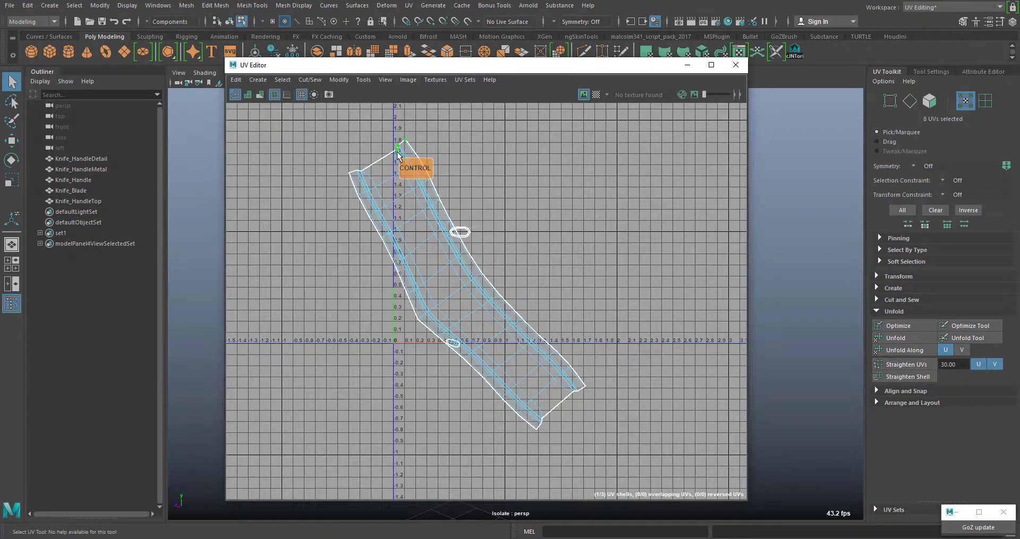
{"action": "right_click_drag", "start_coordinate": [399, 153], "coordinate": [460, 198], "text": "ctrl"}
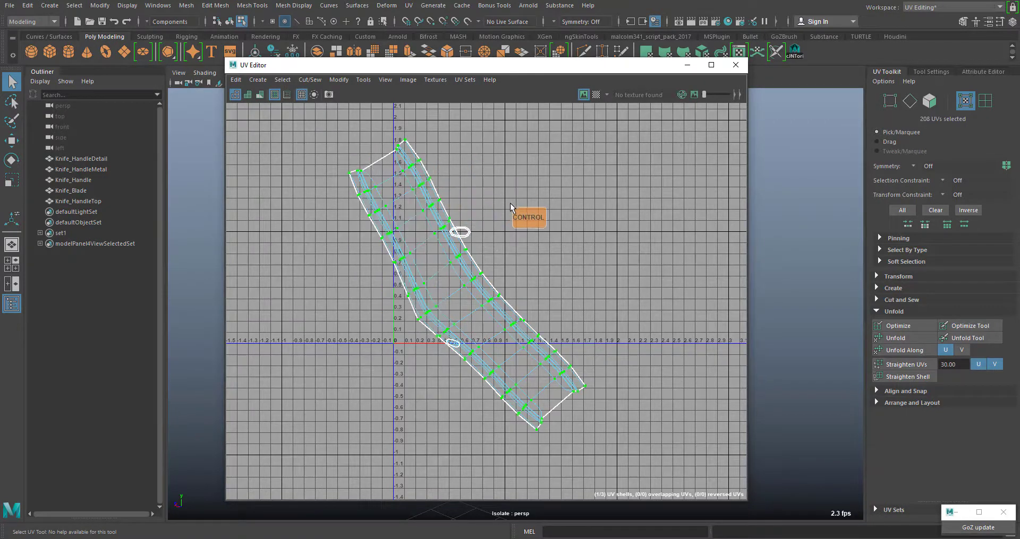
{"action": "key", "text": "e"}
{"action": "left_click_drag", "start_coordinate": [526, 246], "coordinate": [466, 207]}
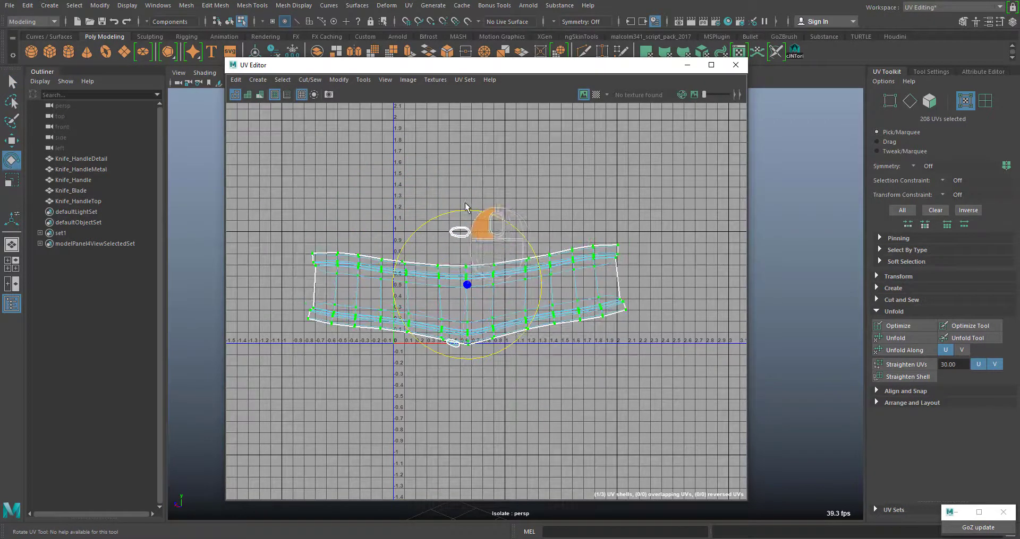
{"action": "key", "text": "w"}
{"action": "left_click_drag", "start_coordinate": [489, 292], "coordinate": [597, 292]}
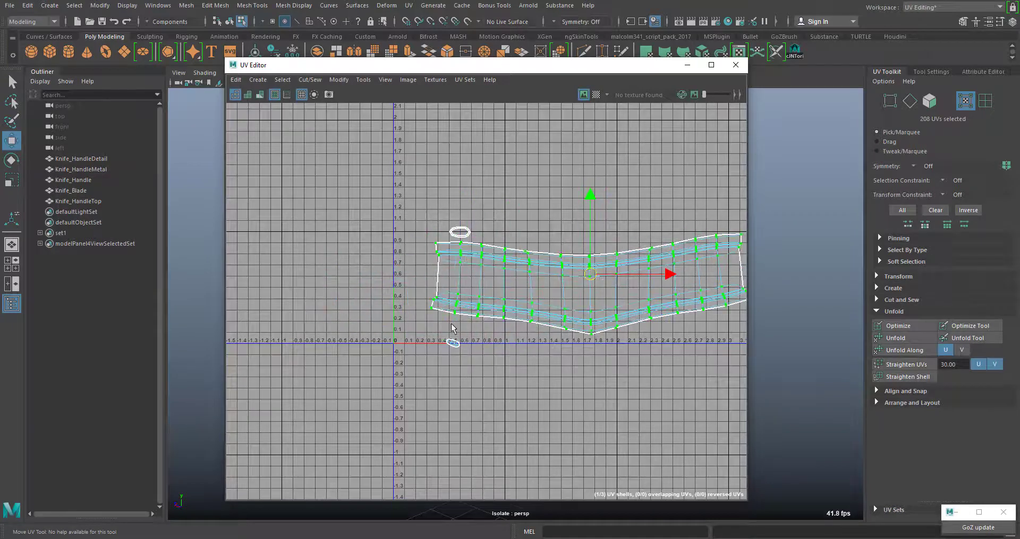
Move the small underside shell up beside the ring shell, above the side wall strip.
{"action": "left_click_drag", "start_coordinate": [465, 349], "coordinate": [490, 235]}
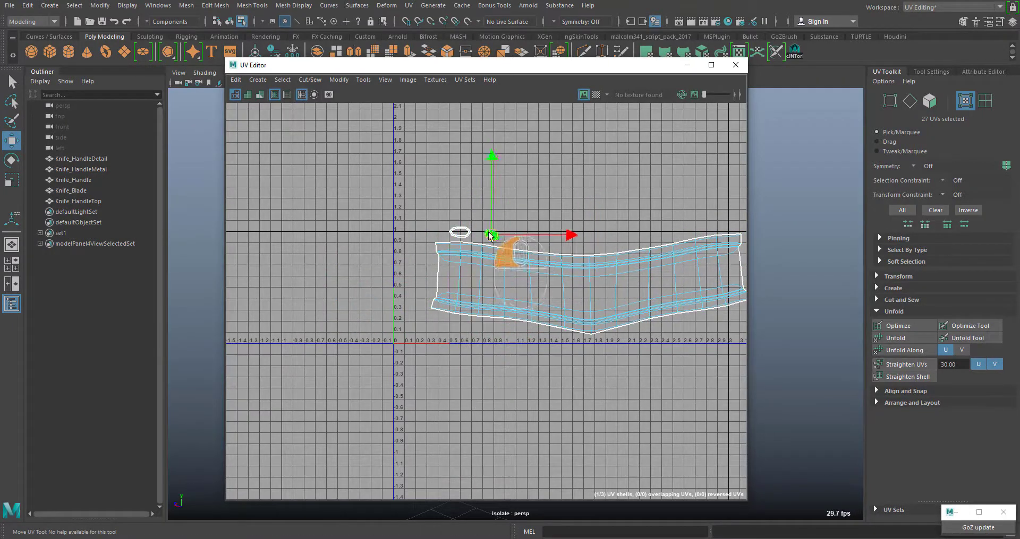
{"action": "scroll", "coordinate": [553, 251], "scroll_direction": "up", "scroll_amount": 4}
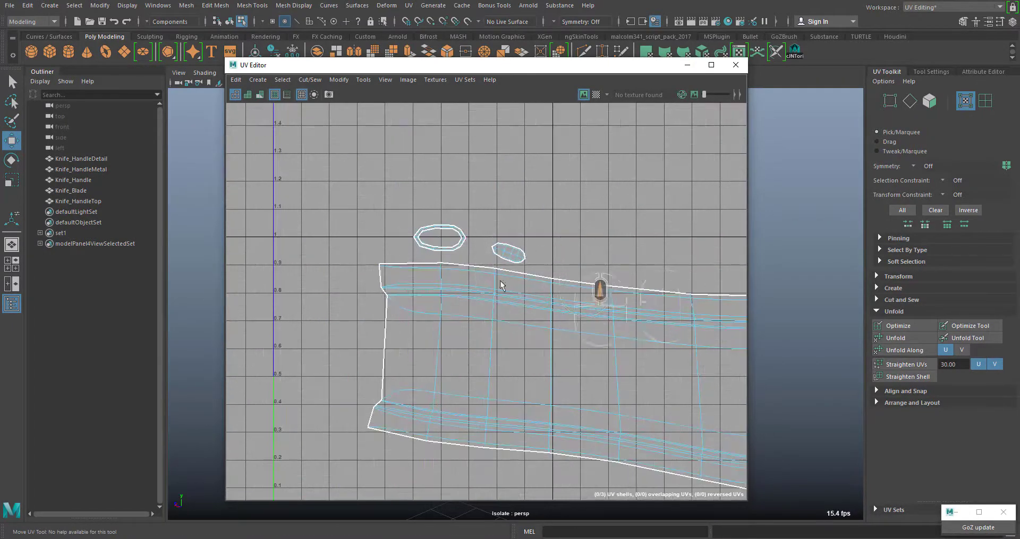
{"action": "scroll", "coordinate": [499, 285], "scroll_direction": "down", "scroll_amount": 3}
{"action": "middle_click_drag", "start_coordinate": [520, 295], "coordinate": [418, 281], "text": "alt"}
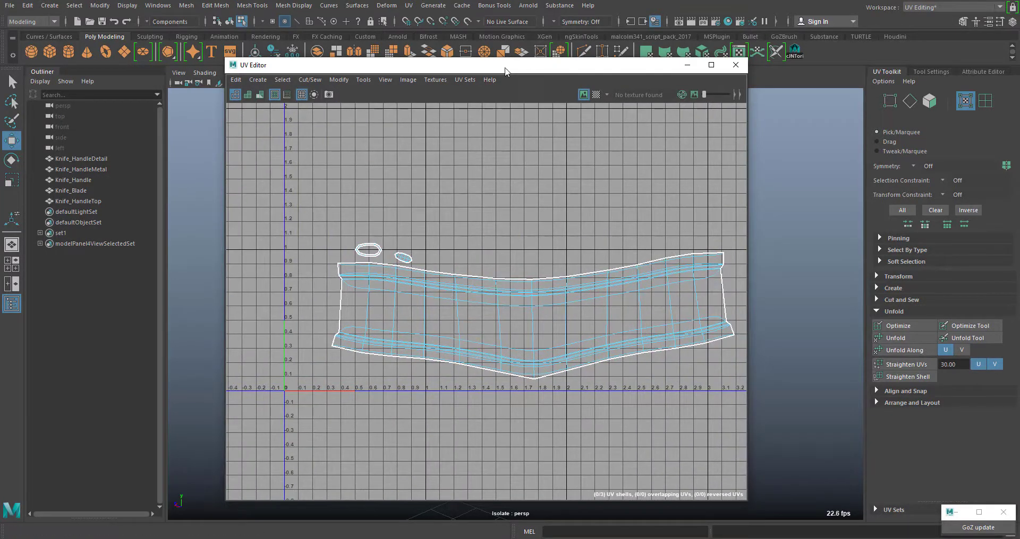
Shrink and reposition the UV Editor window so the model stays visible next to it.
{"action": "left_click_drag", "start_coordinate": [505, 71], "coordinate": [632, 124]}
{"action": "left_click_drag", "start_coordinate": [351, 113], "coordinate": [523, 262]}
{"action": "left_click_drag", "start_coordinate": [636, 272], "coordinate": [629, 124]}
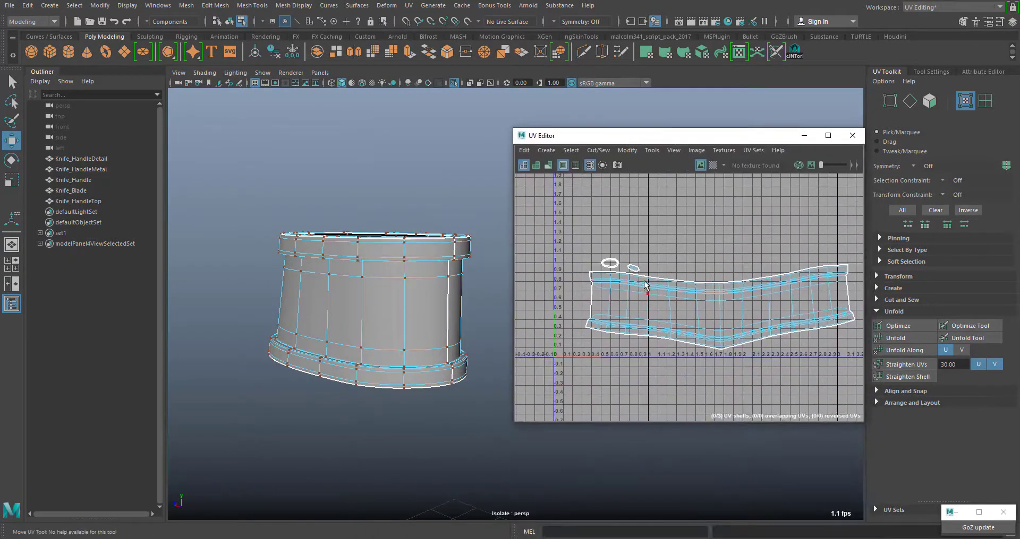
{"action": "scroll", "coordinate": [646, 286], "scroll_direction": "up", "scroll_amount": 4}
Return the band to object selection and end its isolation to view it together with the other knife parts.
{"action": "left_click_drag", "start_coordinate": [481, 263], "coordinate": [470, 234], "text": "alt"}
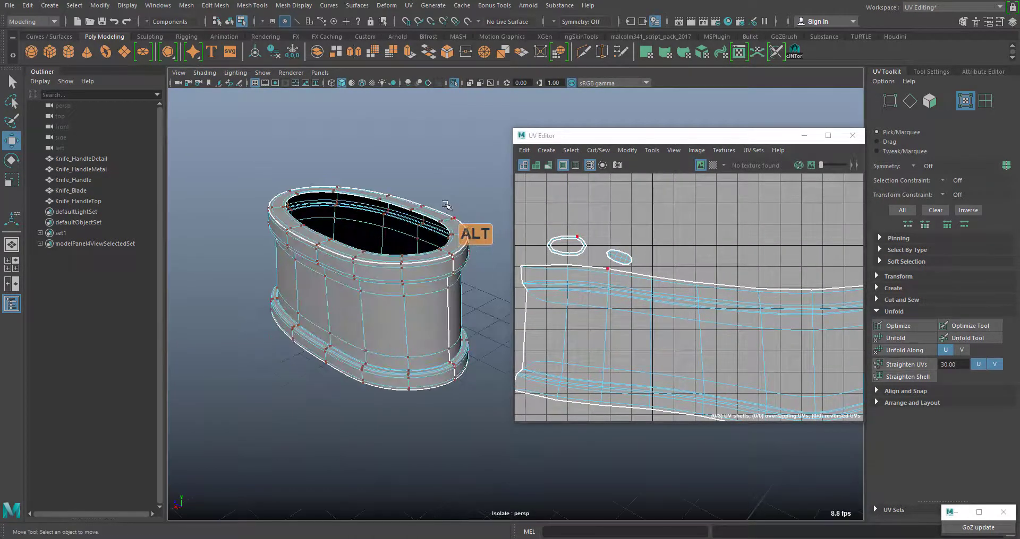
{"action": "right_click_drag", "start_coordinate": [425, 200], "coordinate": [486, 167]}
{"action": "left_click", "coordinate": [454, 83]}
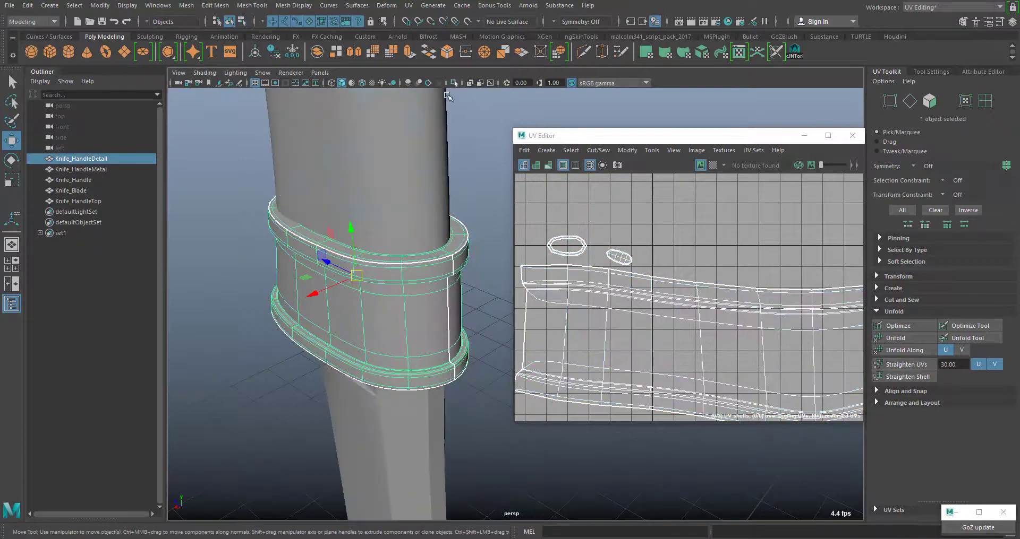
{"action": "scroll", "coordinate": [444, 180], "scroll_direction": "down", "scroll_amount": 5}
{"action": "left_click_drag", "start_coordinate": [478, 277], "coordinate": [509, 270], "text": "alt"}
{"action": "left_click", "coordinate": [478, 239]}
{"action": "left_click", "coordinate": [485, 303]}
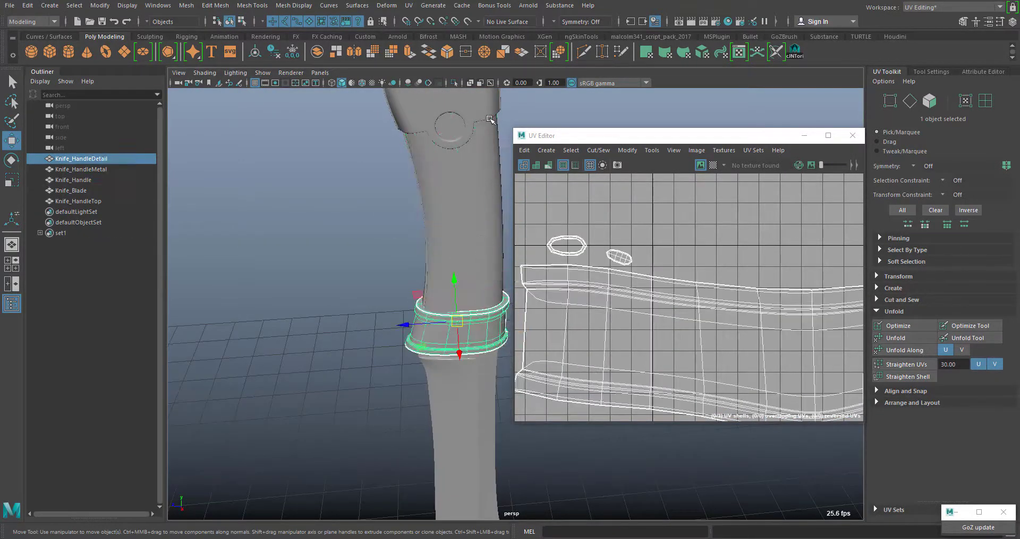
{"action": "left_click", "coordinate": [487, 115]}
Select Knife_Blade, isolate it in the viewport, and look at its open upper end.
{"action": "scroll", "coordinate": [480, 298], "scroll_direction": "down", "scroll_amount": 4}
{"action": "middle_click_drag", "start_coordinate": [481, 342], "coordinate": [438, 174], "text": "alt"}
{"action": "left_click", "coordinate": [438, 226]}
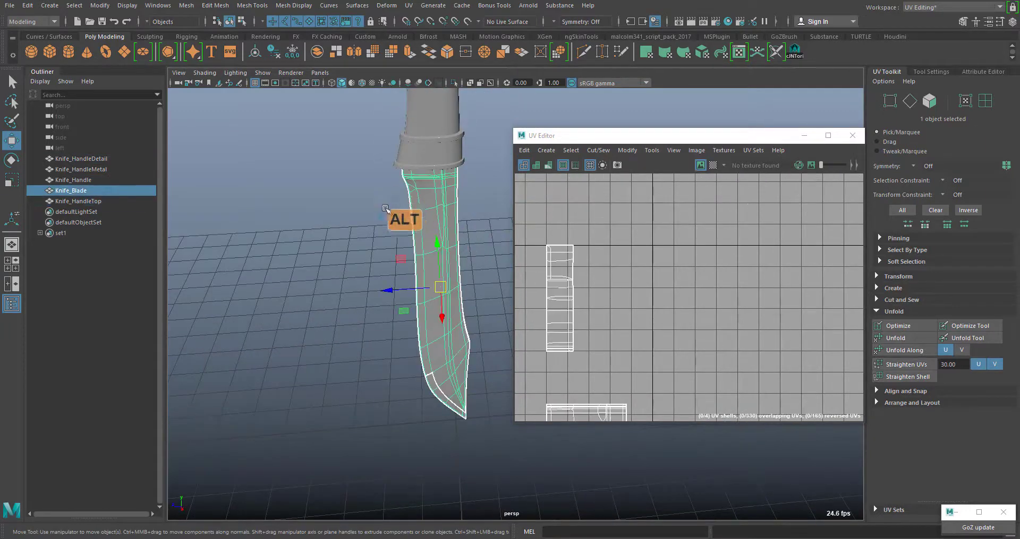
{"action": "left_click_drag", "start_coordinate": [385, 209], "coordinate": [468, 210], "text": "alt"}
{"action": "left_click", "coordinate": [454, 83]}
{"action": "left_click_drag", "start_coordinate": [374, 255], "coordinate": [394, 372], "text": "alt"}
{"action": "scroll", "coordinate": [388, 257], "scroll_direction": "up", "scroll_amount": 2}
{"action": "scroll", "coordinate": [388, 258], "scroll_direction": "up", "scroll_amount": 3, "text": "alt"}
{"action": "middle_click_drag", "start_coordinate": [371, 256], "coordinate": [464, 244], "text": "alt"}
{"action": "left_click_drag", "start_coordinate": [415, 214], "coordinate": [417, 426], "text": "alt"}
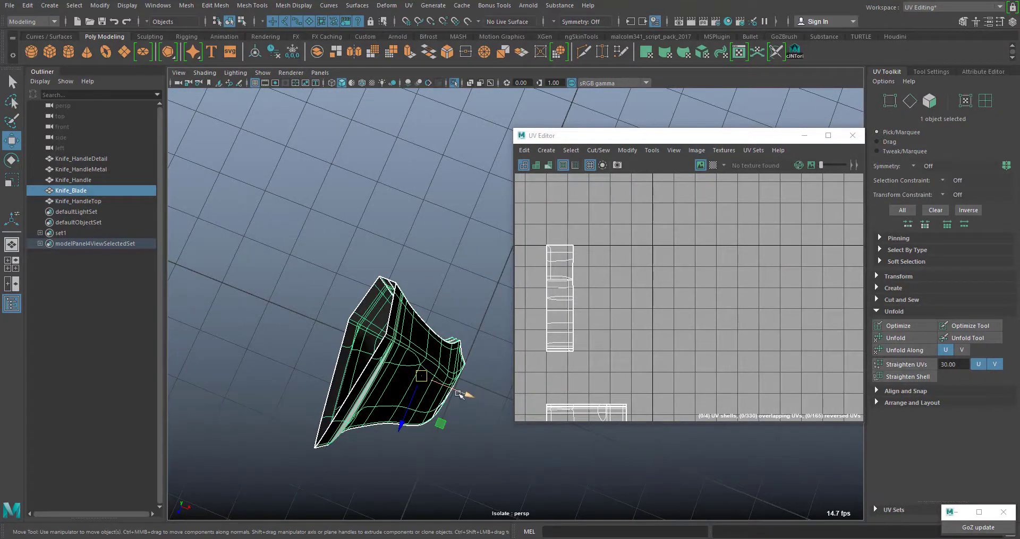
Apply a planar UV mapping to the blade, projected from the X axis and fitted to the bounding box.
{"action": "left_click", "coordinate": [410, 6]}
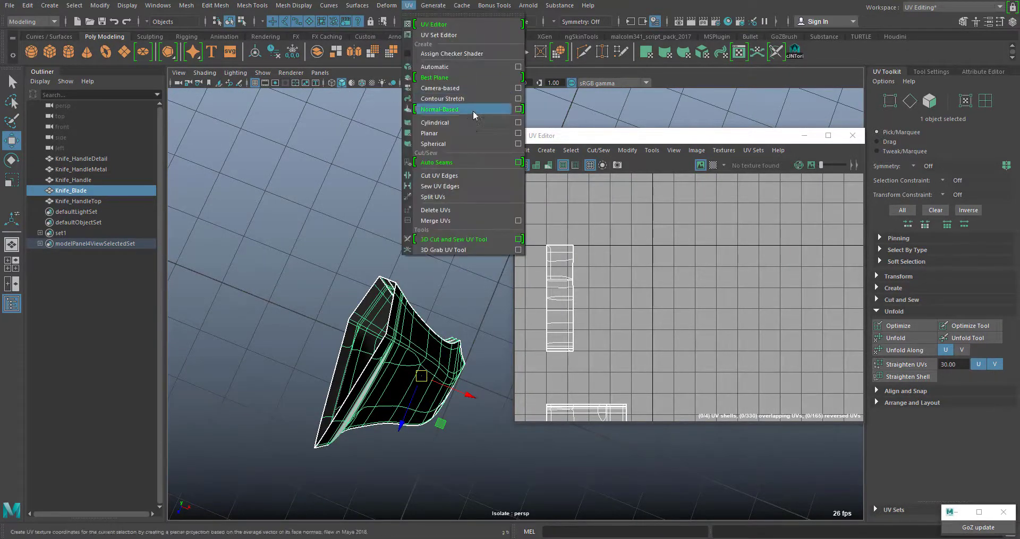
{"action": "left_click", "coordinate": [518, 134]}
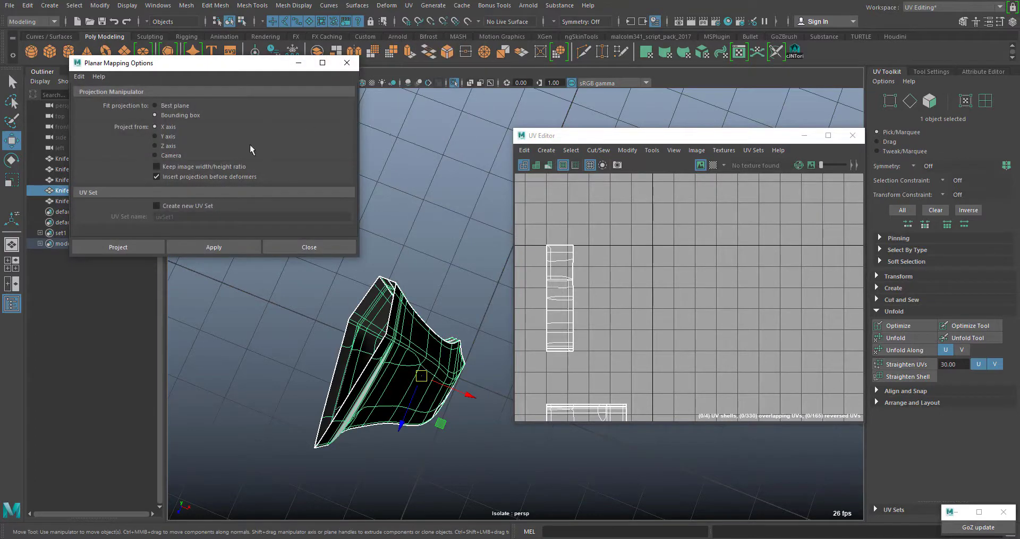
{"action": "left_click", "coordinate": [206, 247]}
Select the blade's outer edge loop along its narrow spine and around the tip, and cut the UVs along it.
{"action": "left_click_drag", "start_coordinate": [404, 294], "coordinate": [408, 218], "text": "alt"}
{"action": "right_click_drag", "start_coordinate": [397, 207], "coordinate": [400, 179]}
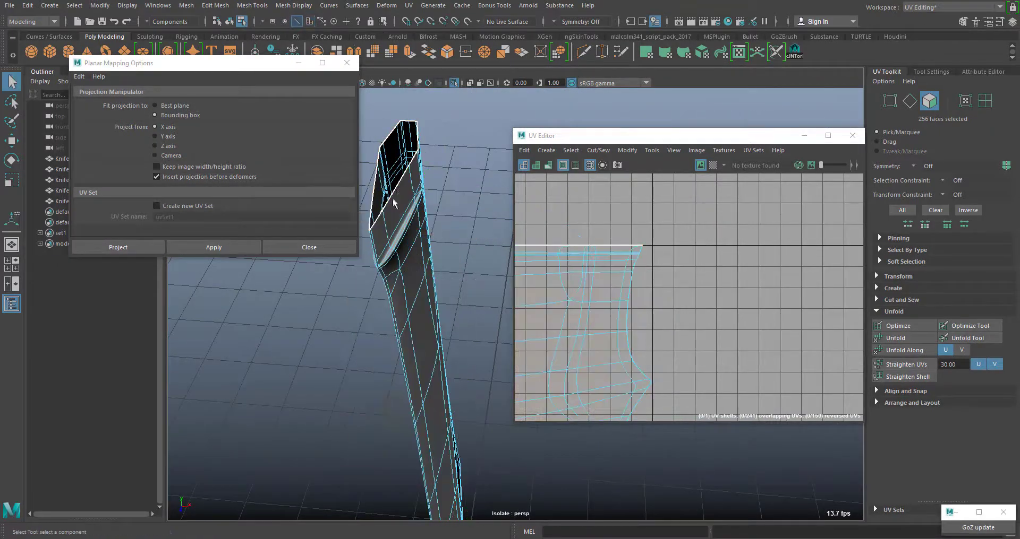
{"action": "left_click_drag", "start_coordinate": [399, 180], "coordinate": [439, 292], "text": "alt"}
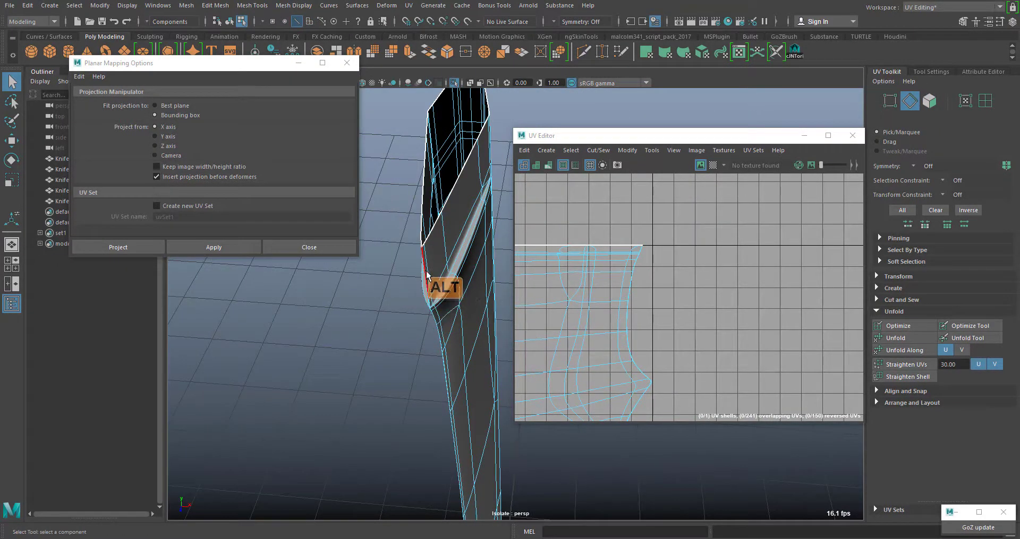
{"action": "left_click_drag", "start_coordinate": [474, 388], "coordinate": [465, 182], "text": "alt"}
{"action": "left_click_drag", "start_coordinate": [465, 165], "coordinate": [426, 291], "text": "alt"}
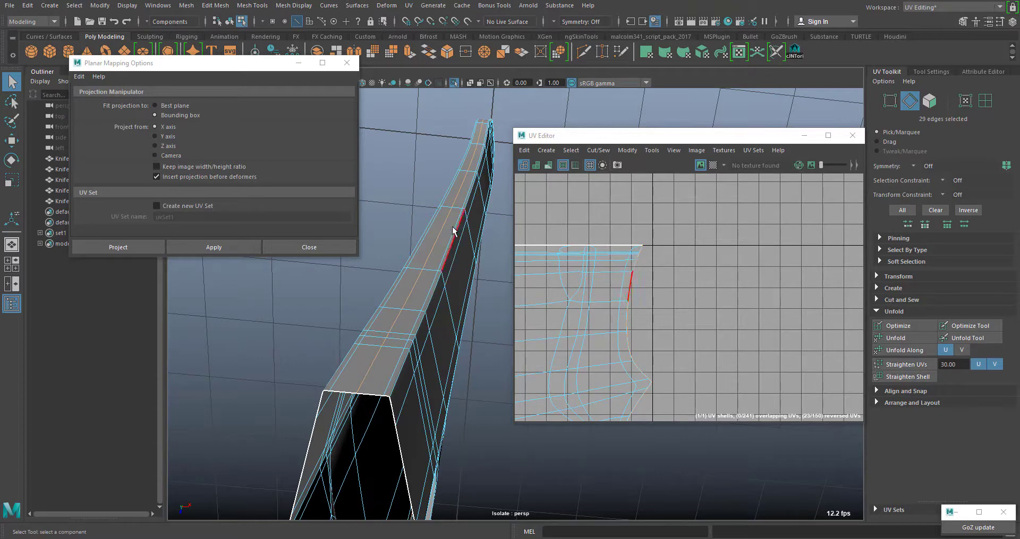
{"action": "left_click_drag", "start_coordinate": [403, 316], "coordinate": [456, 292], "text": "alt"}
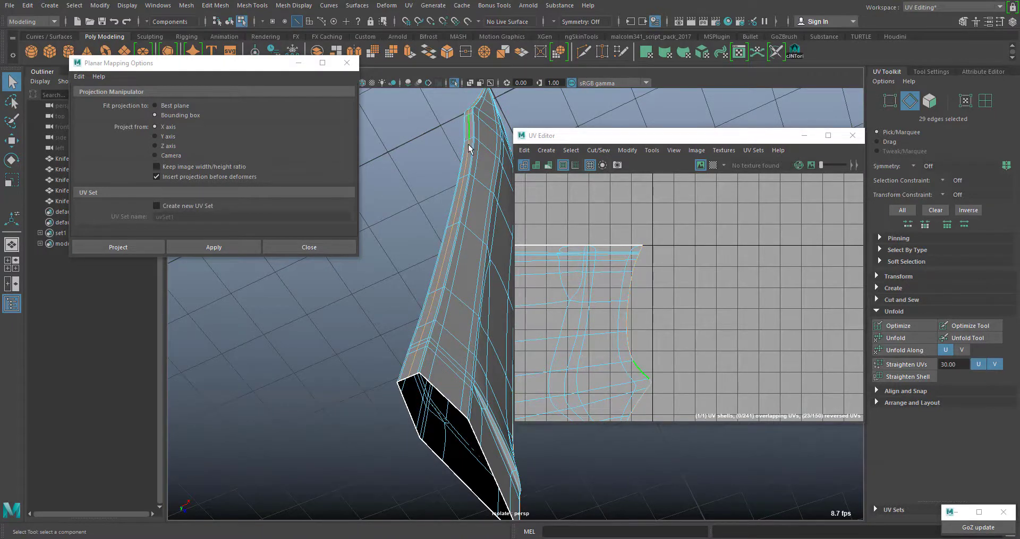
{"action": "left_click", "coordinate": [409, 6]}
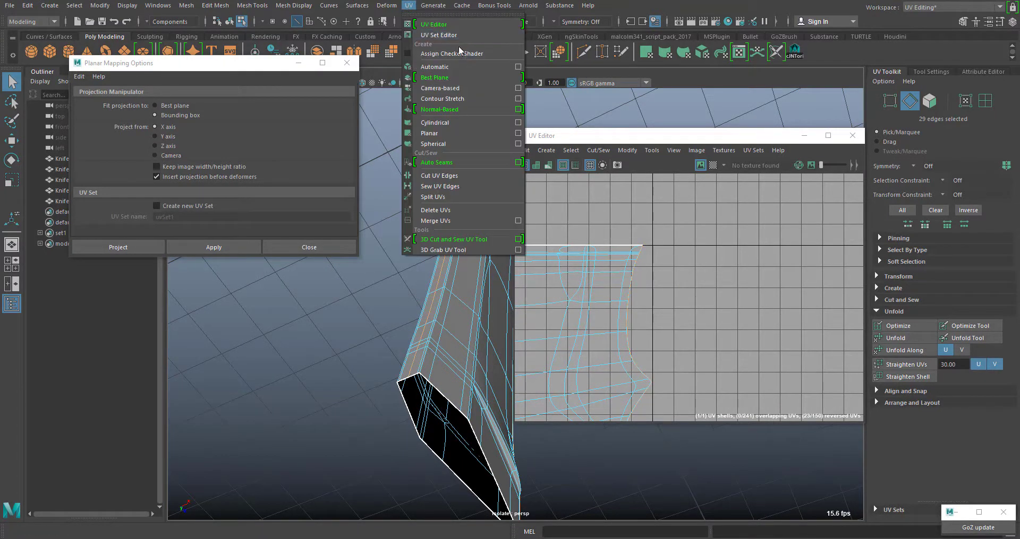
{"action": "left_click", "coordinate": [451, 181]}
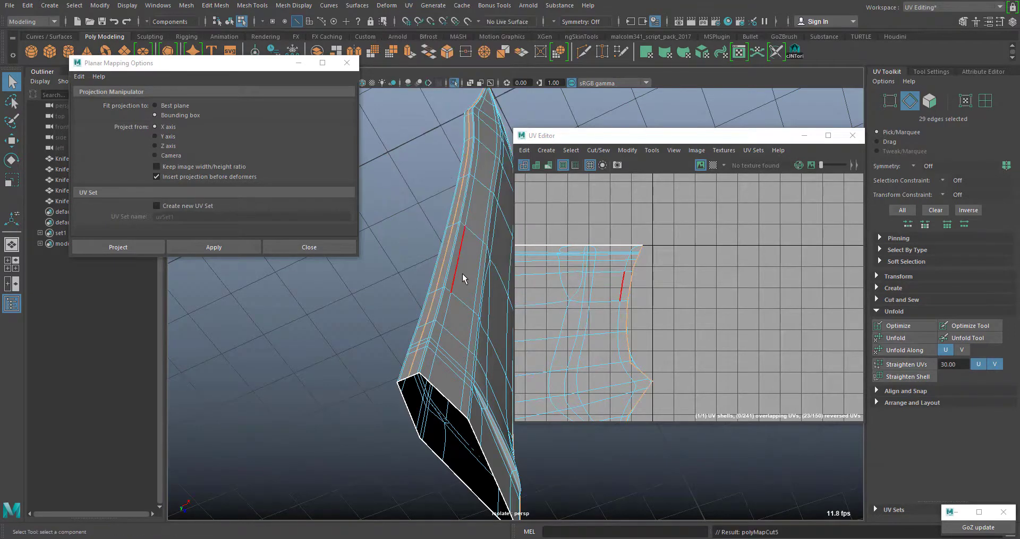
Select all the blade's UVs in the UV Editor and unfold both halves.
{"action": "left_click_drag", "start_coordinate": [462, 278], "coordinate": [435, 153], "text": "alt"}
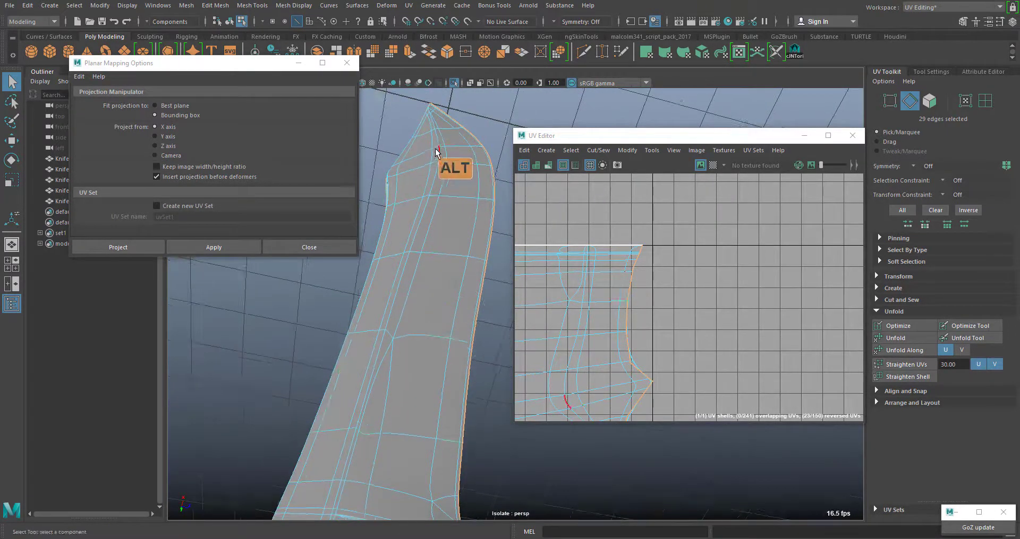
{"action": "right_click_drag", "start_coordinate": [435, 143], "coordinate": [484, 171]}
{"action": "left_click", "coordinate": [425, 341]}
{"action": "left_click_drag", "start_coordinate": [424, 341], "coordinate": [425, 281], "text": "alt"}
{"action": "left_click_drag", "start_coordinate": [437, 406], "coordinate": [325, 419], "text": "alt"}
{"action": "scroll", "coordinate": [652, 287], "scroll_direction": "down", "scroll_amount": 5, "text": "alt"}
{"action": "right_click_drag", "start_coordinate": [606, 281], "coordinate": [585, 265]}
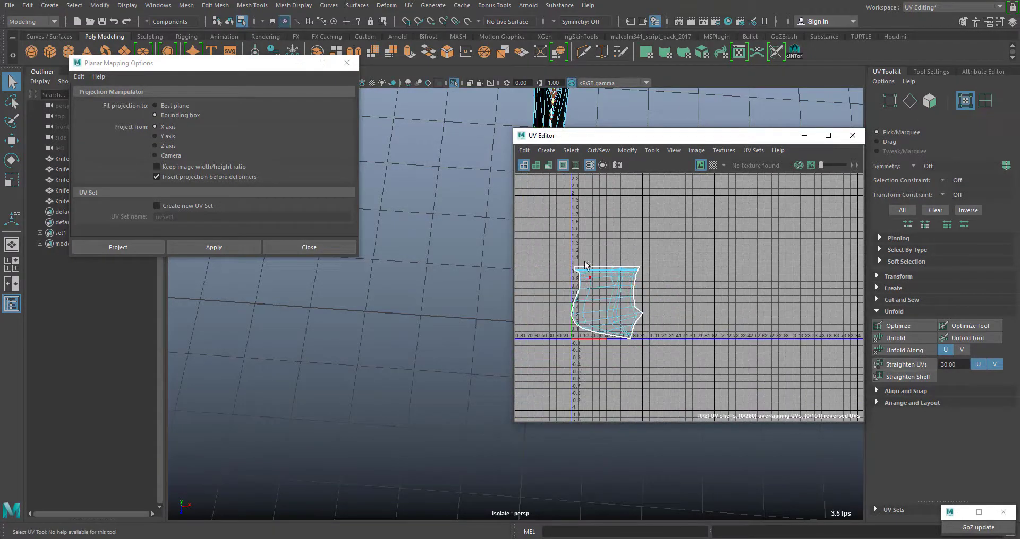
{"action": "left_click_drag", "start_coordinate": [599, 282], "coordinate": [760, 408]}
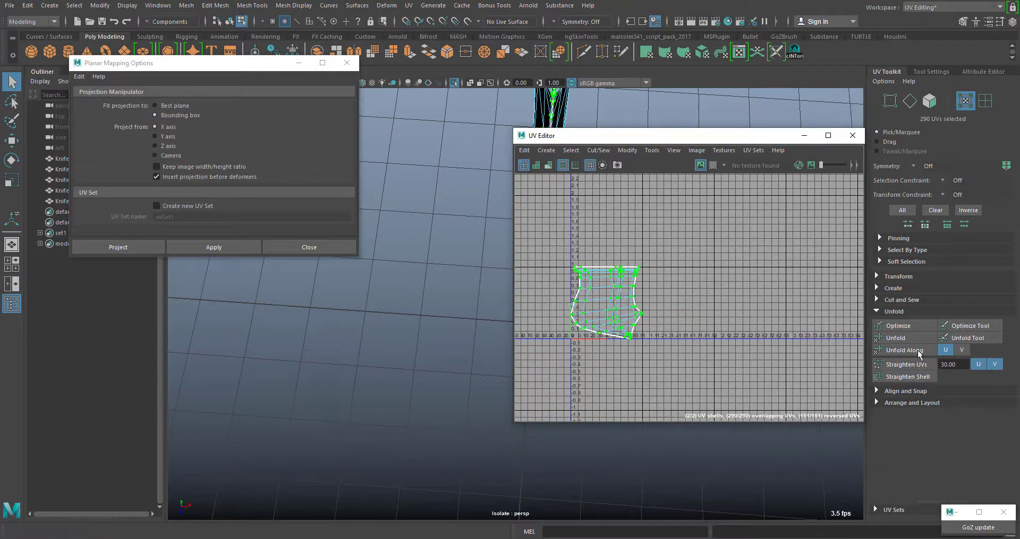
{"action": "left_click", "coordinate": [905, 339]}
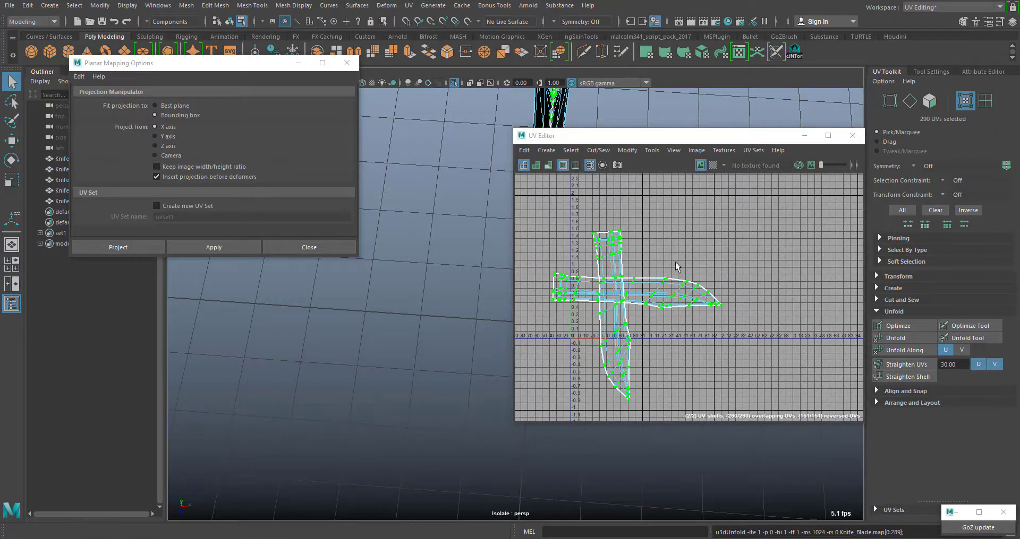
Select the whole horizontal blade shell, rotate it upright with the tip downward, and move it below the UV grid's horizontal axis.
{"action": "left_click_drag", "start_coordinate": [676, 264], "coordinate": [756, 361]}
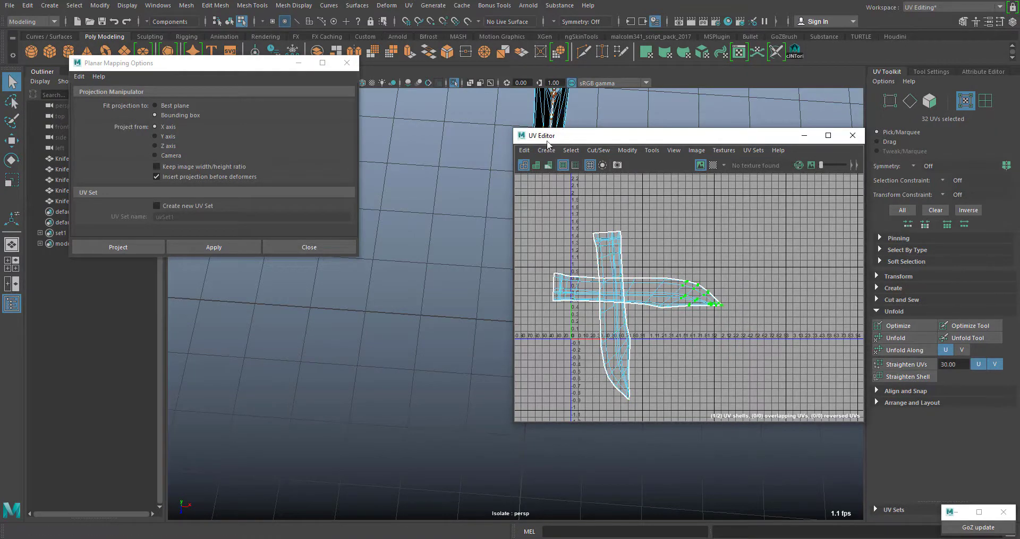
{"action": "key", "text": "e"}
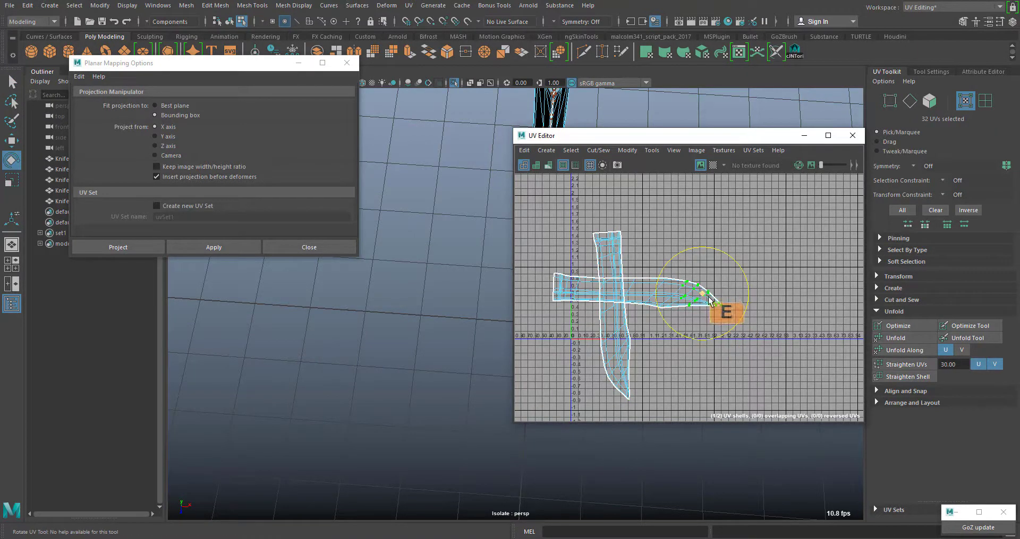
{"action": "right_click_drag", "start_coordinate": [703, 292], "coordinate": [735, 306], "text": "ctrl"}
{"action": "left_click_drag", "start_coordinate": [661, 257], "coordinate": [686, 413]}
{"action": "key", "text": "w"}
{"action": "middle_click_drag", "start_coordinate": [695, 407], "coordinate": [709, 316], "text": "alt"}
{"action": "left_click_drag", "start_coordinate": [711, 319], "coordinate": [718, 338]}
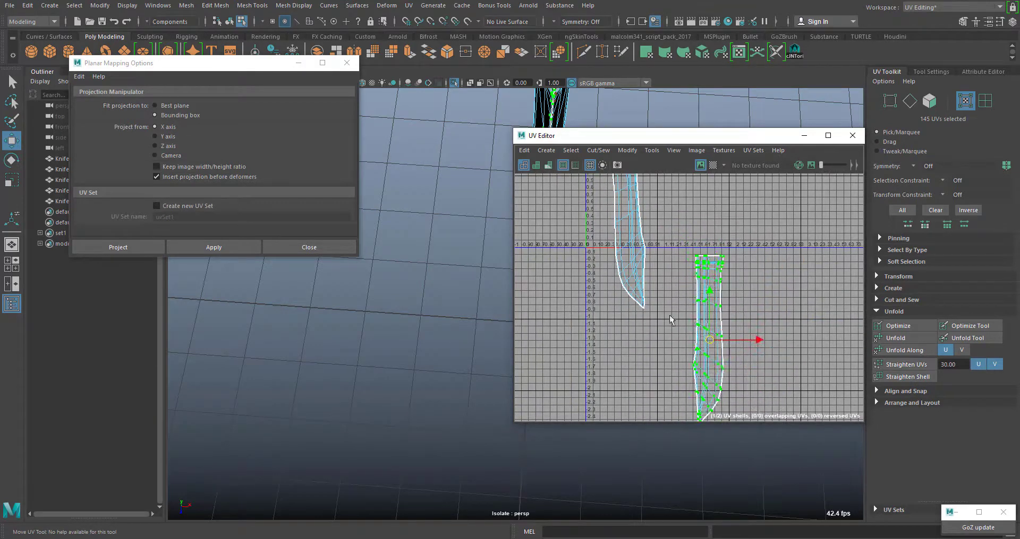
Move the other blade shell down beside the first one and rotate it slightly so it stands straight.
{"action": "left_click_drag", "start_coordinate": [627, 285], "coordinate": [644, 306]}
{"action": "right_click_drag", "start_coordinate": [644, 306], "coordinate": [671, 322], "text": "ctrl"}
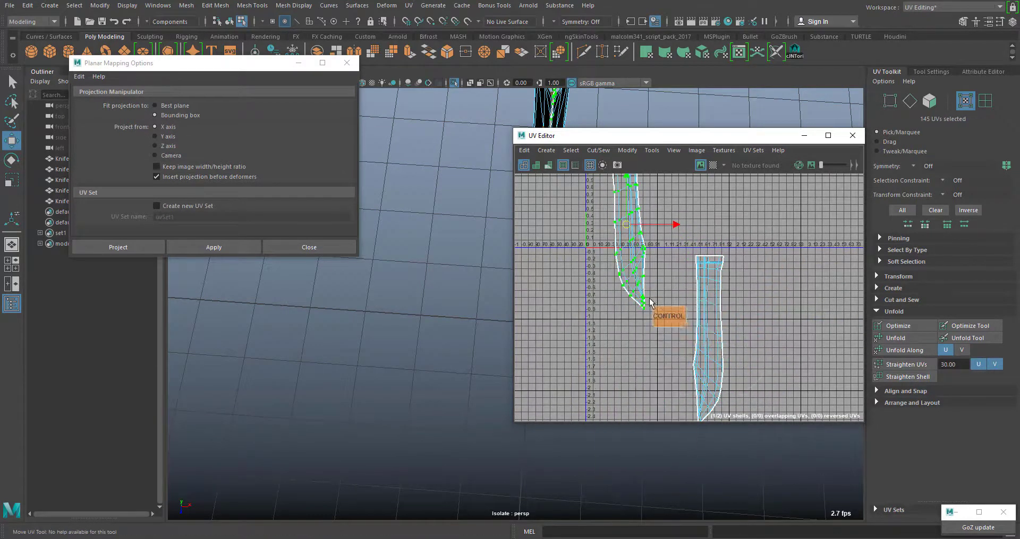
{"action": "left_click_drag", "start_coordinate": [629, 219], "coordinate": [649, 347]}
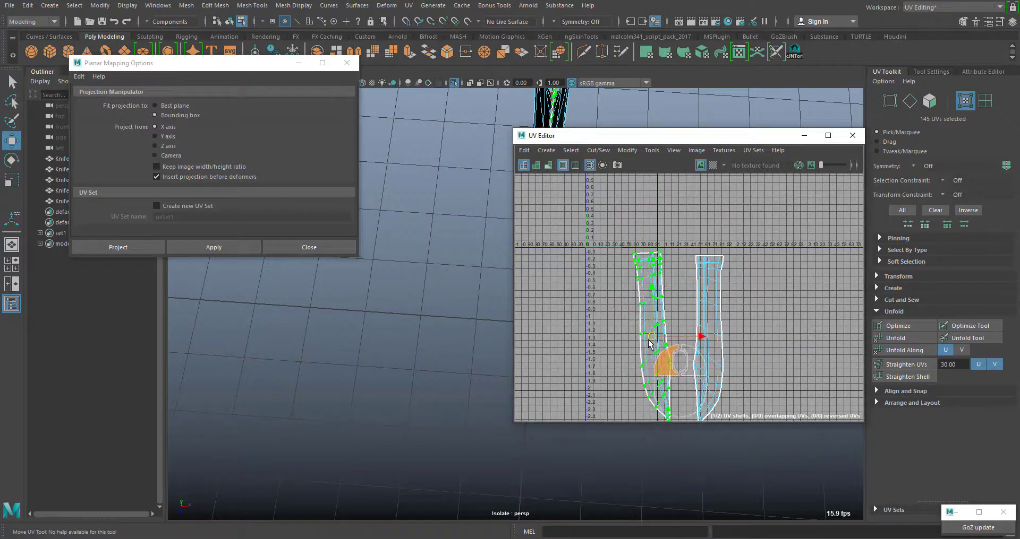
{"action": "key", "text": "e"}
{"action": "left_click_drag", "start_coordinate": [678, 299], "coordinate": [680, 288]}
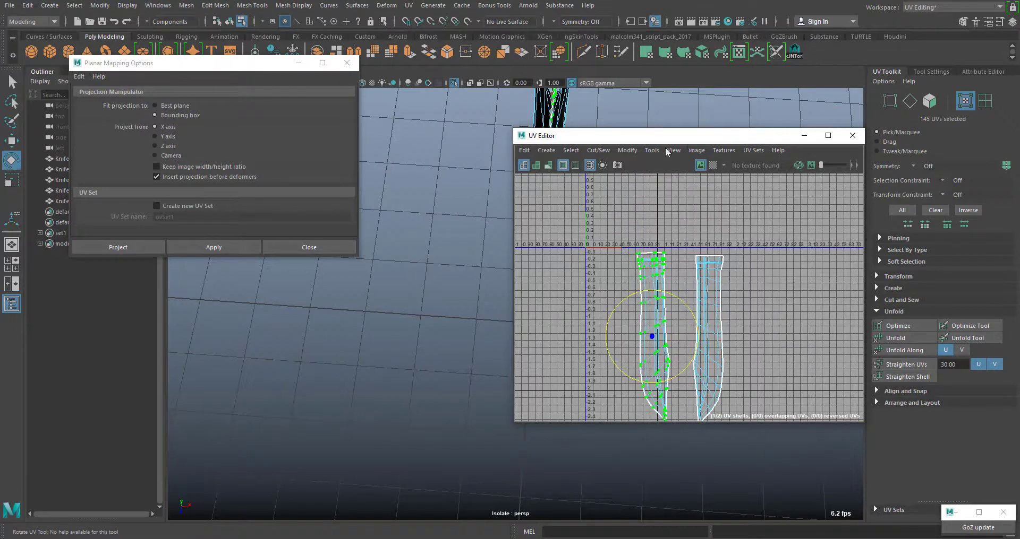
Move the UV Editor window clear of the model, return the blade to object selection, and end its isolation.
{"action": "left_click_drag", "start_coordinate": [667, 136], "coordinate": [194, 153]}
{"action": "right_click_drag", "start_coordinate": [547, 113], "coordinate": [498, 95]}
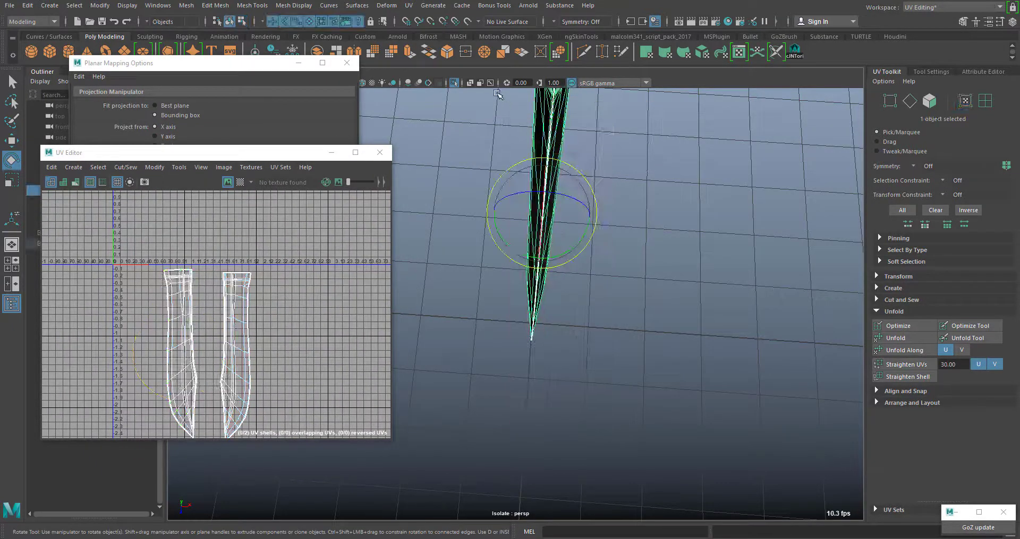
{"action": "left_click", "coordinate": [454, 85]}
{"action": "scroll", "coordinate": [601, 228], "scroll_direction": "down", "scroll_amount": 5}
{"action": "left_click_drag", "start_coordinate": [649, 250], "coordinate": [650, 205], "text": "alt"}
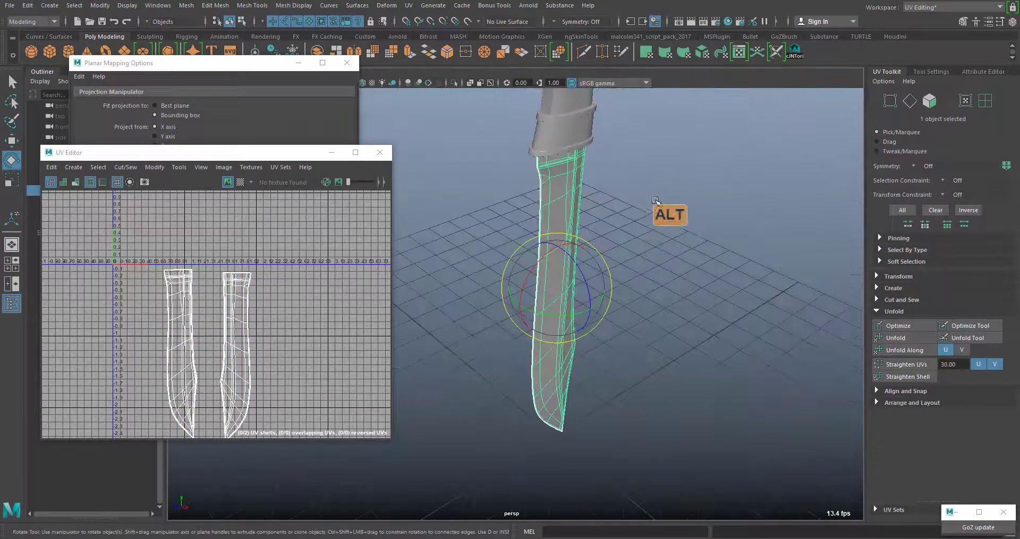
Select all five knife parts and bring their combined UV shells into view in the UV Editor.
{"action": "left_click", "coordinate": [657, 217]}
{"action": "scroll", "coordinate": [661, 224], "scroll_direction": "down", "scroll_amount": 4}
{"action": "left_click_drag", "start_coordinate": [634, 398], "coordinate": [455, 128]}
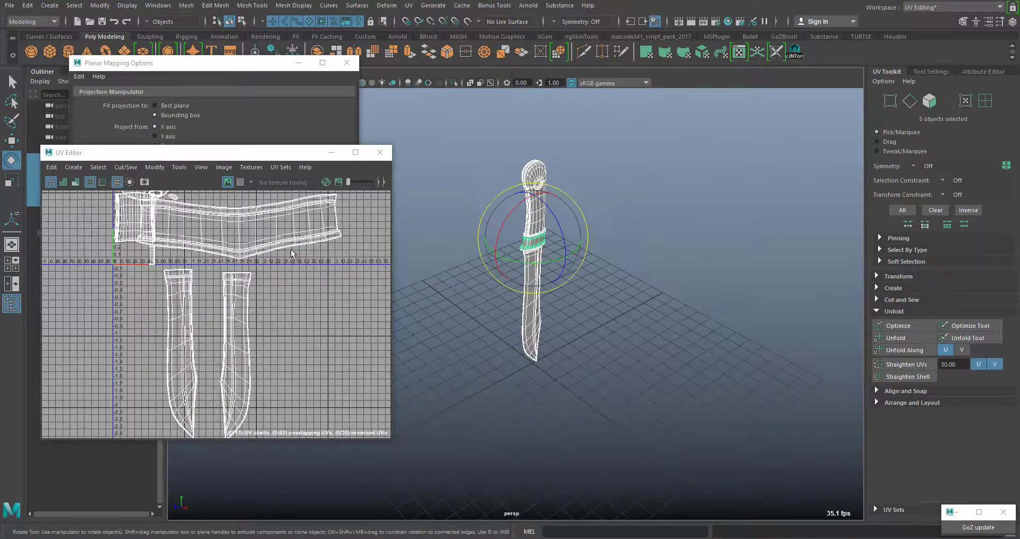
{"action": "middle_click_drag", "start_coordinate": [298, 247], "coordinate": [299, 416], "text": "alt"}
{"action": "scroll", "coordinate": [217, 324], "scroll_direction": "down", "scroll_amount": 3}
{"action": "middle_click_drag", "start_coordinate": [257, 356], "coordinate": [286, 230], "text": "alt"}
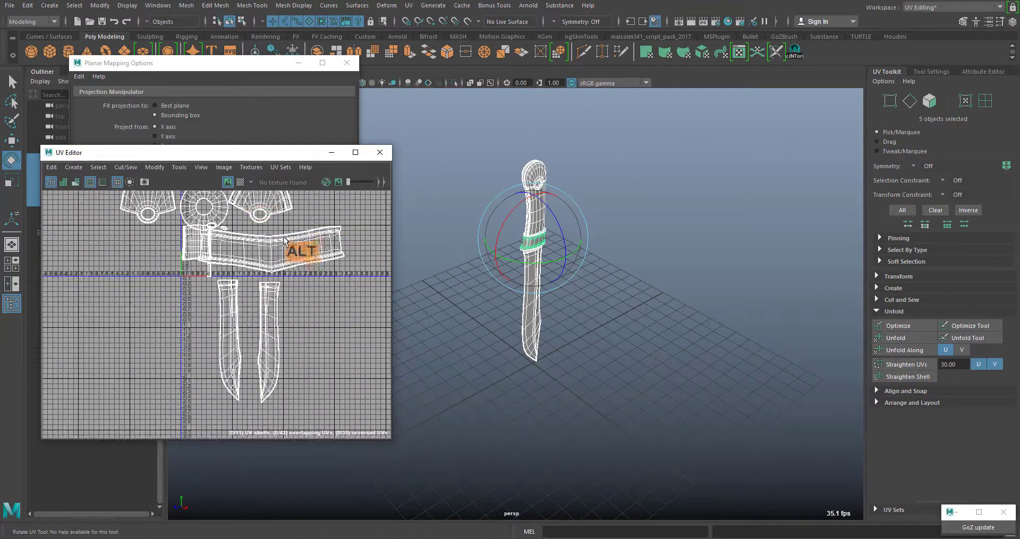
{"action": "middle_click_drag", "start_coordinate": [302, 320], "coordinate": [298, 396], "text": "alt"}
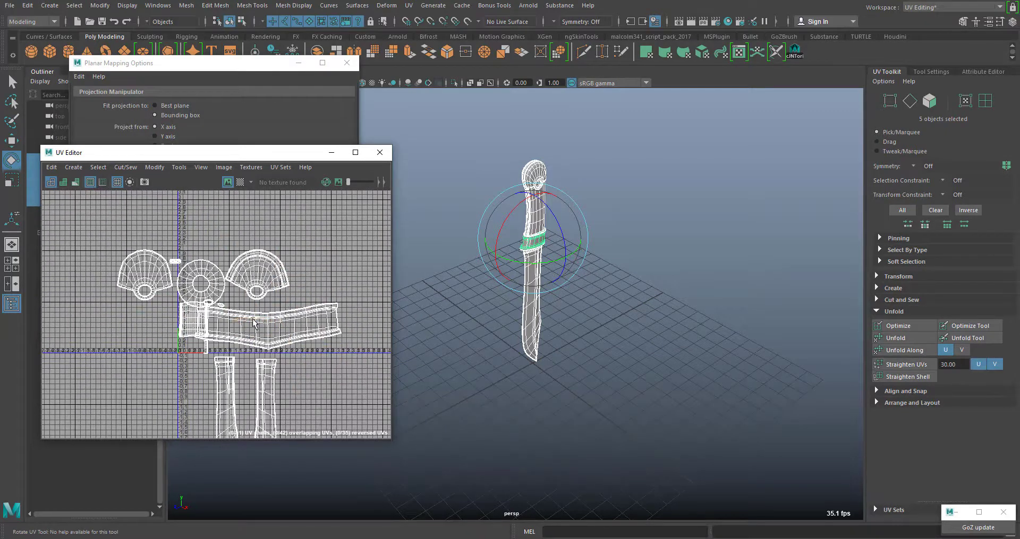
Clear the selection and reselect all five knife parts in the viewport.
{"action": "left_click_drag", "start_coordinate": [678, 307], "coordinate": [643, 299], "text": "alt"}
{"action": "left_click", "coordinate": [609, 253]}
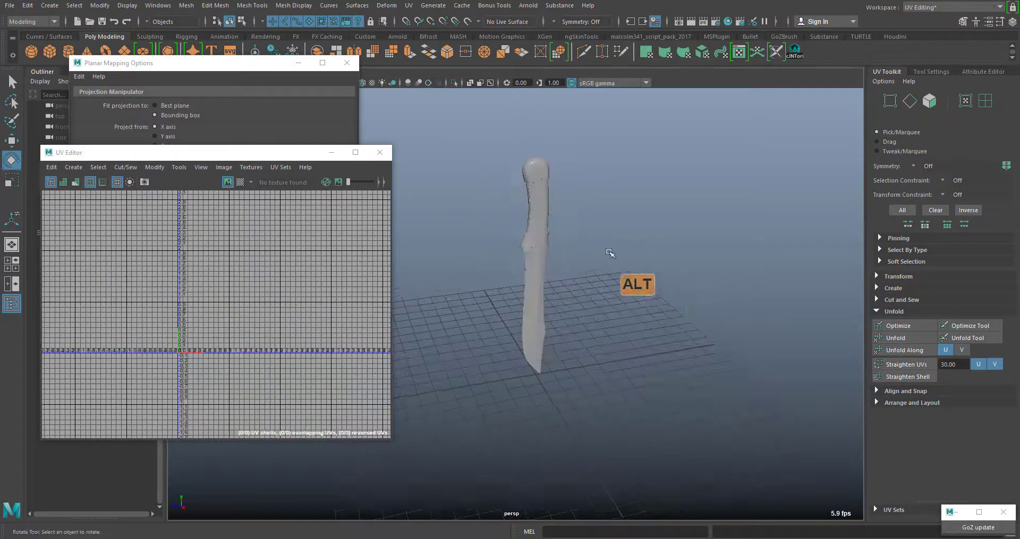
{"action": "scroll", "coordinate": [609, 253], "scroll_direction": "up", "scroll_amount": 3}
{"action": "left_click", "coordinate": [563, 215]}
{"action": "scroll", "coordinate": [579, 227], "scroll_direction": "down", "scroll_amount": 3}
{"action": "left_click_drag", "start_coordinate": [462, 122], "coordinate": [643, 419]}
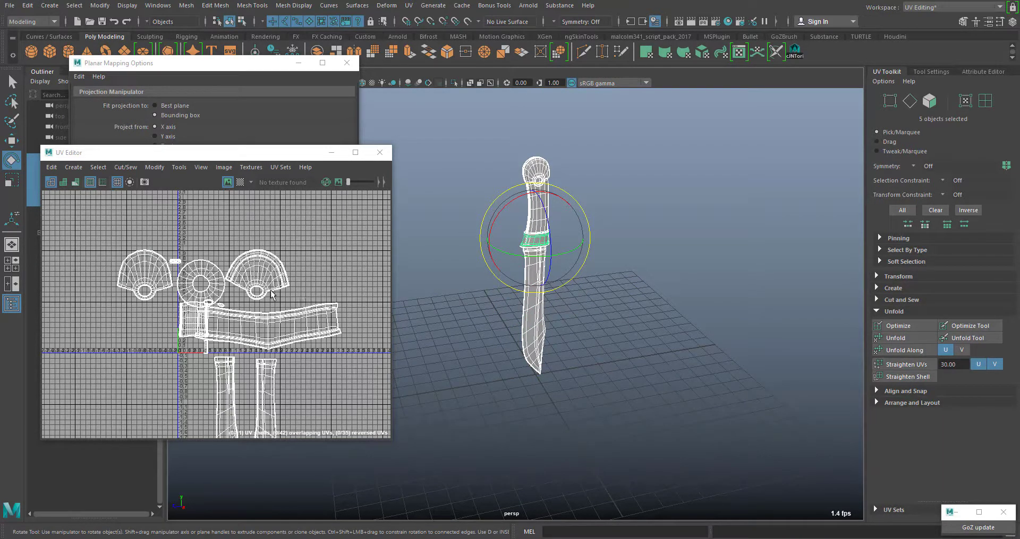
Examine the combined UV layout of all knife parts for shell placement, overlaps and relative scale, shifting the UV Editor window slightly.
{"action": "scroll", "coordinate": [242, 276], "scroll_direction": "up", "scroll_amount": 3}
{"action": "scroll", "coordinate": [242, 282], "scroll_direction": "down", "scroll_amount": 2}
{"action": "middle_click_drag", "start_coordinate": [220, 331], "coordinate": [253, 300], "text": "alt"}
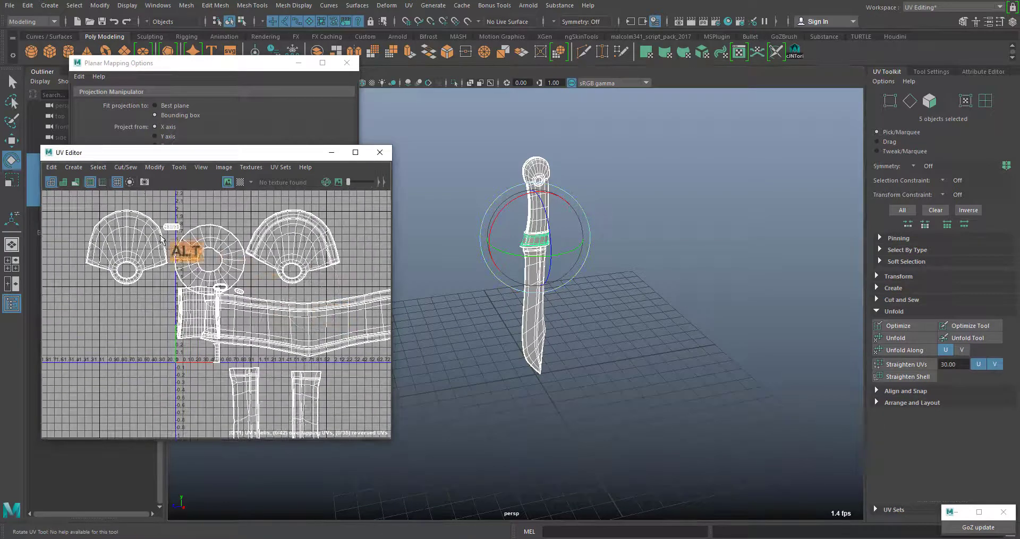
{"action": "scroll", "coordinate": [216, 256], "scroll_direction": "up", "scroll_amount": 3}
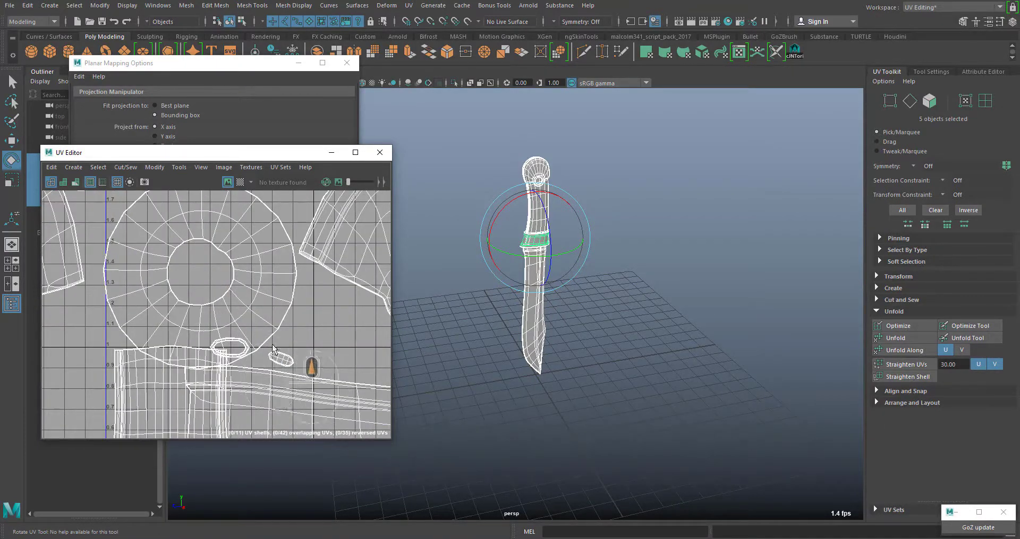
{"action": "middle_click_drag", "start_coordinate": [295, 378], "coordinate": [220, 249], "text": "alt"}
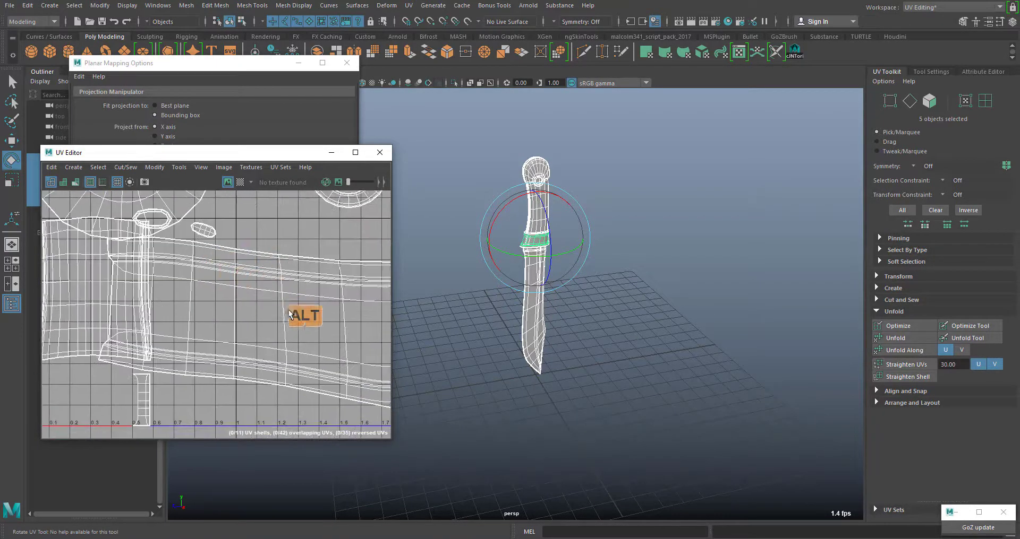
{"action": "right_click_drag", "start_coordinate": [302, 341], "coordinate": [77, 263], "text": "alt"}
{"action": "middle_click_drag", "start_coordinate": [293, 333], "coordinate": [217, 217], "text": "alt"}
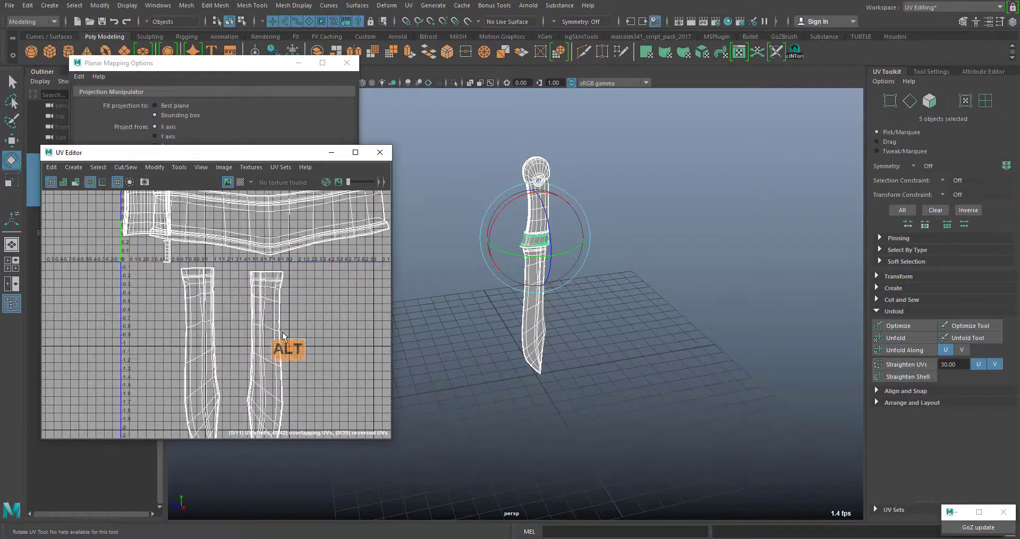
{"action": "scroll", "coordinate": [274, 291], "scroll_direction": "down", "scroll_amount": 3}
{"action": "middle_click_drag", "start_coordinate": [294, 288], "coordinate": [277, 387], "text": "alt"}
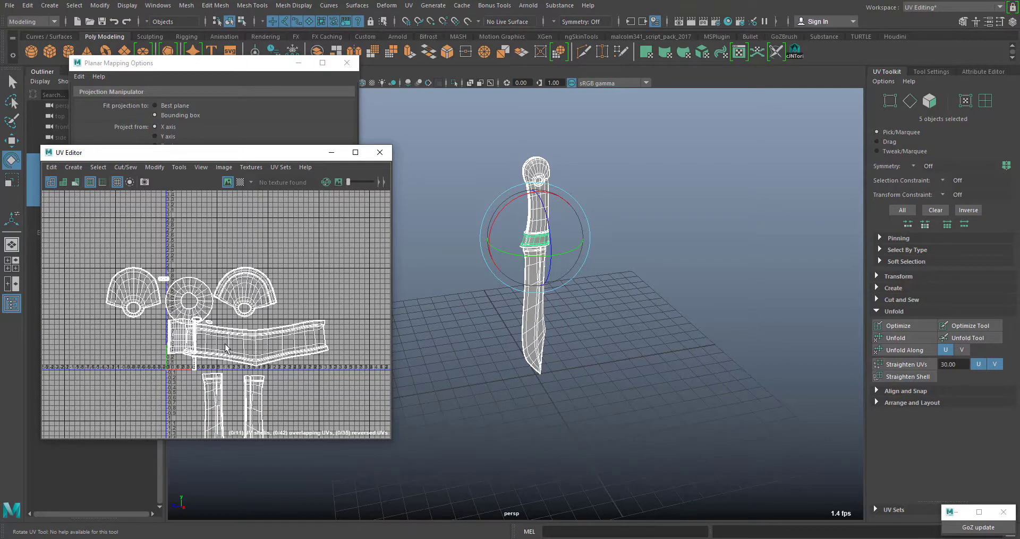
{"action": "scroll", "coordinate": [226, 348], "scroll_direction": "up", "scroll_amount": 3}
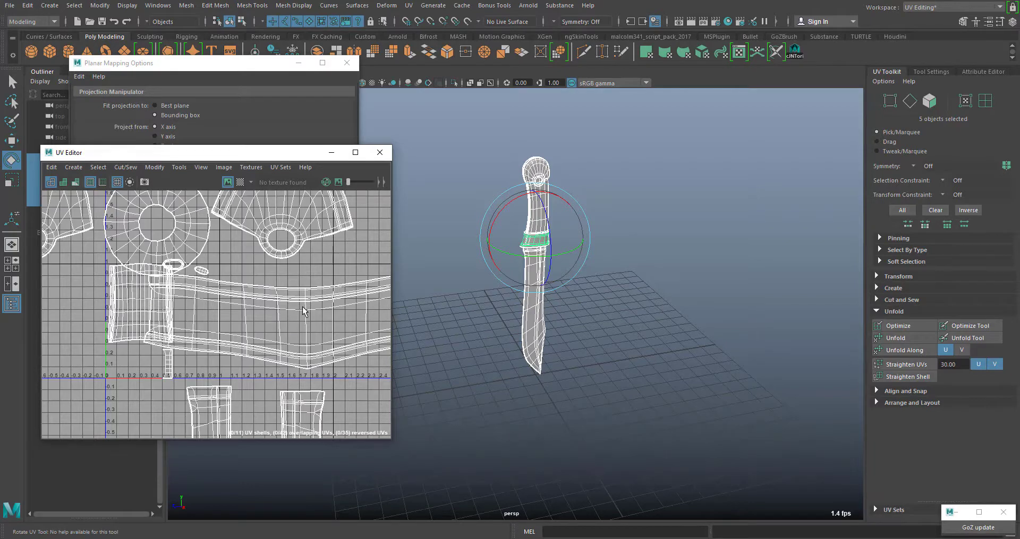
{"action": "left_click_drag", "start_coordinate": [233, 154], "coordinate": [294, 149]}
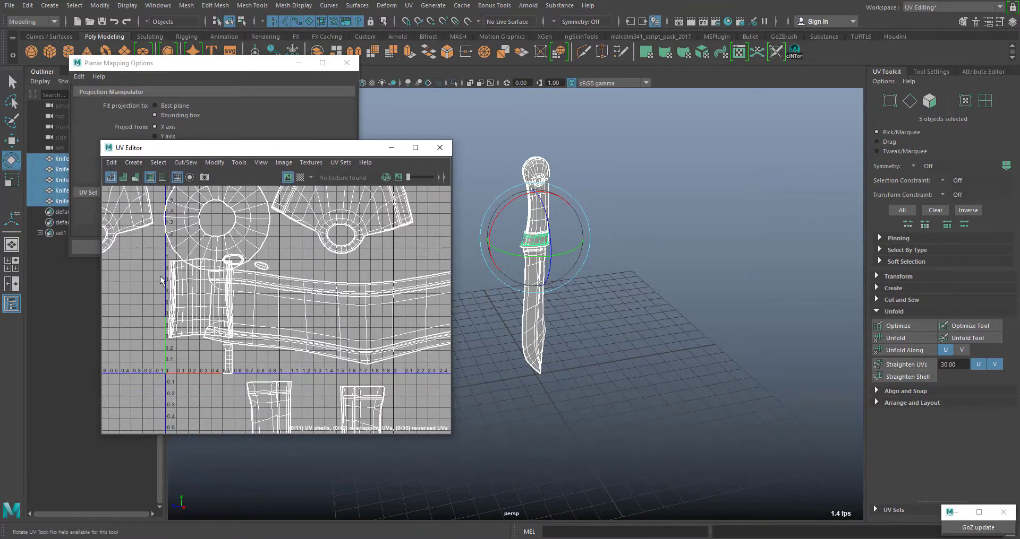